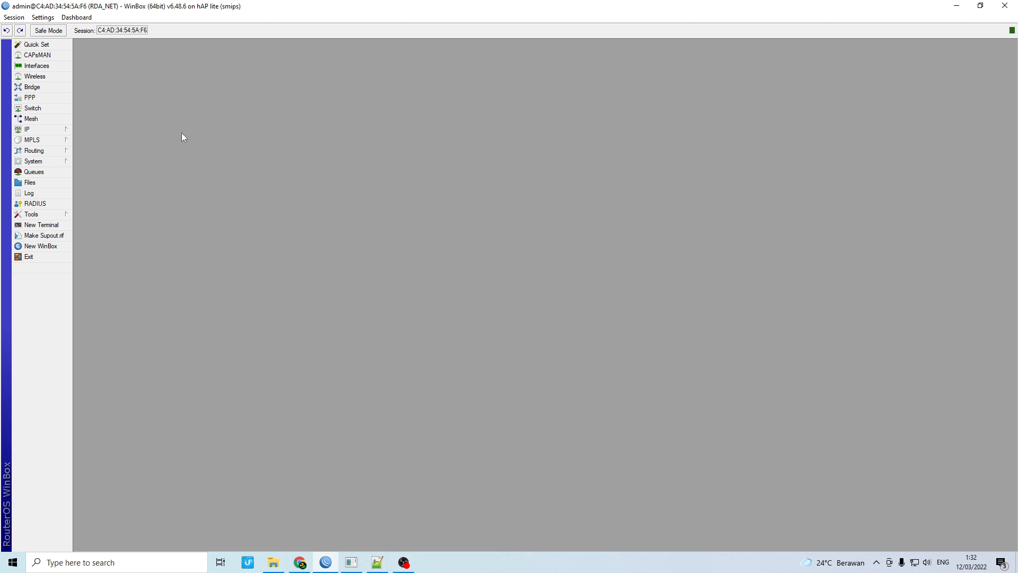
Open WinBox's Interface List showing the seven interfaces, including HOTSPOT and ether1-WAN
{"action": "left_click", "coordinate": [36, 66]}
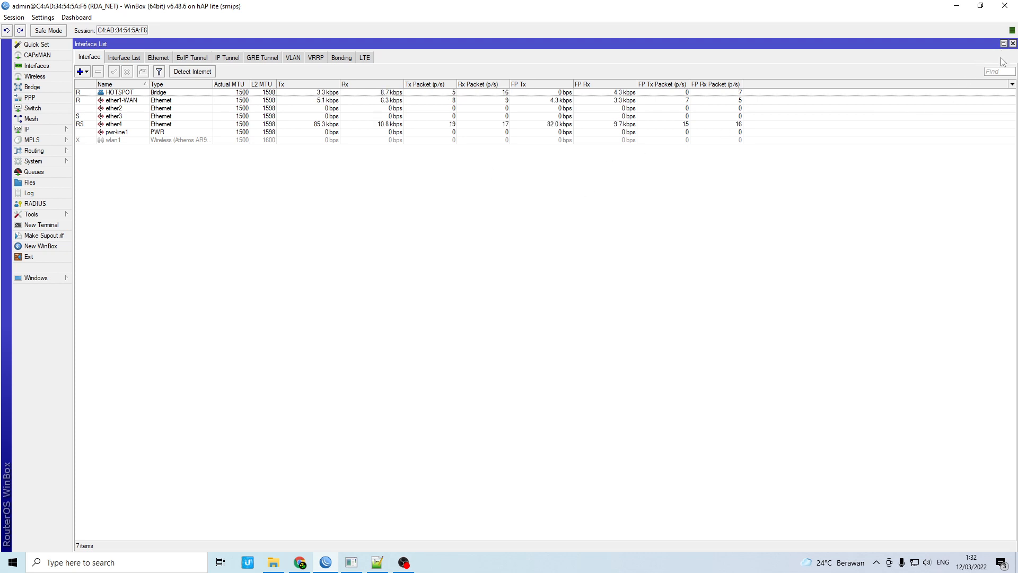
Close the Interface List and view the Hotspot user profiles, which list only default
{"action": "left_click", "coordinate": [1013, 43]}
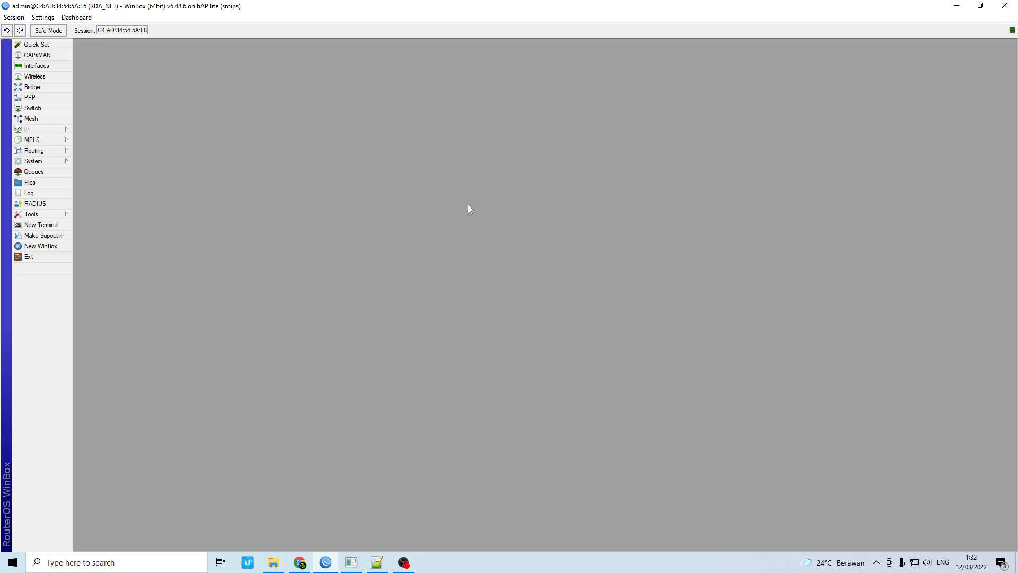
{"action": "left_click", "coordinate": [58, 129]}
{"action": "left_click", "coordinate": [101, 225]}
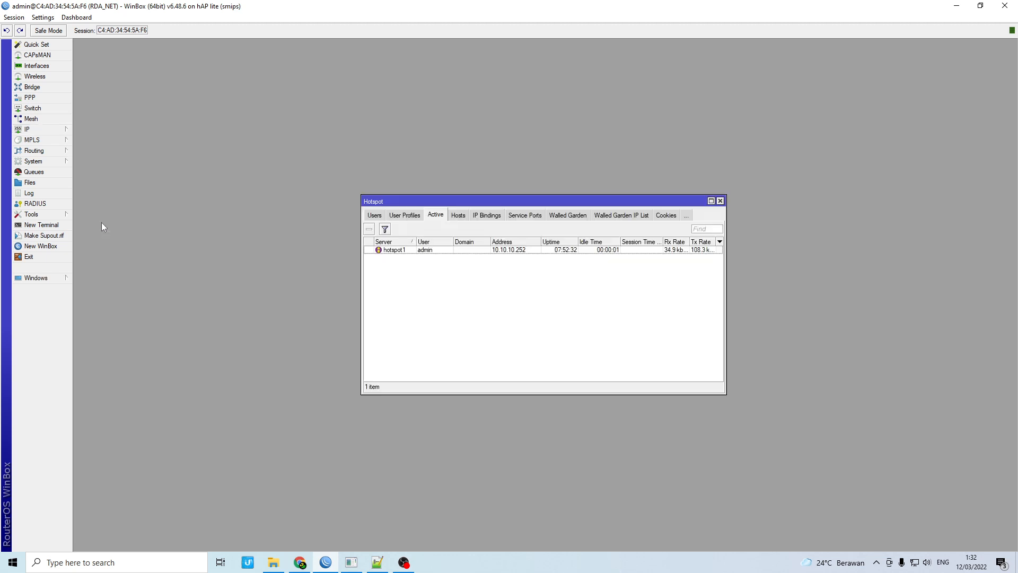
{"action": "left_click", "coordinate": [408, 216]}
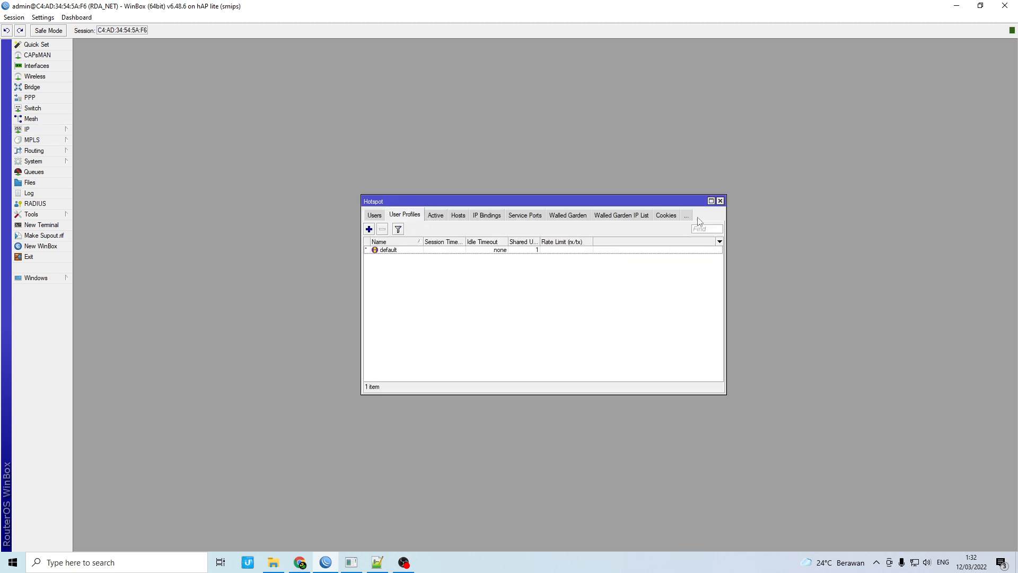
Maximize and restore the Hotspot window, then bring up Chrome's laksa19.github.io MIKHMON page
{"action": "left_click", "coordinate": [711, 201]}
{"action": "left_click", "coordinate": [1003, 43]}
{"action": "left_click", "coordinate": [37, 130]}
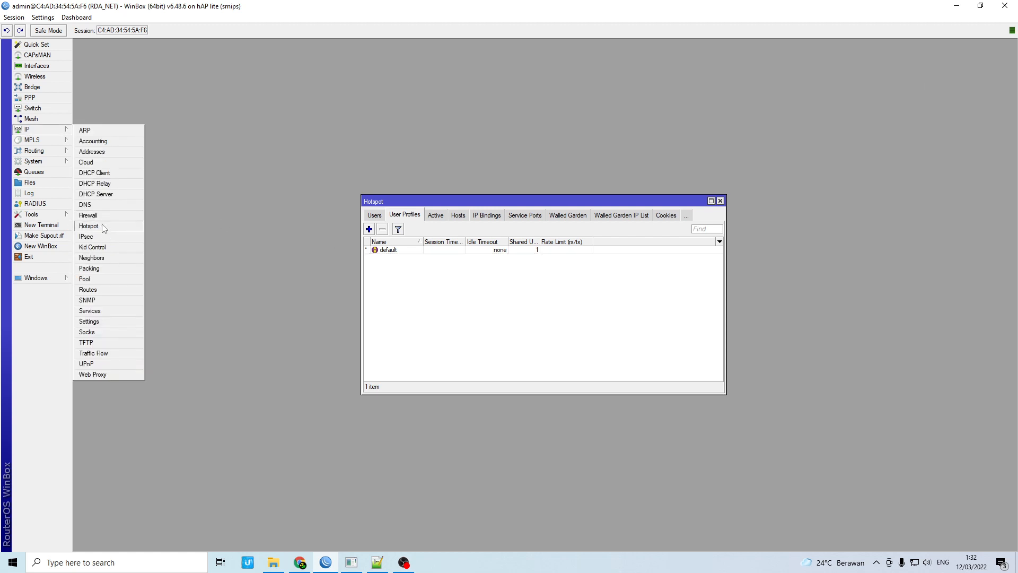
{"action": "left_click", "coordinate": [103, 225]}
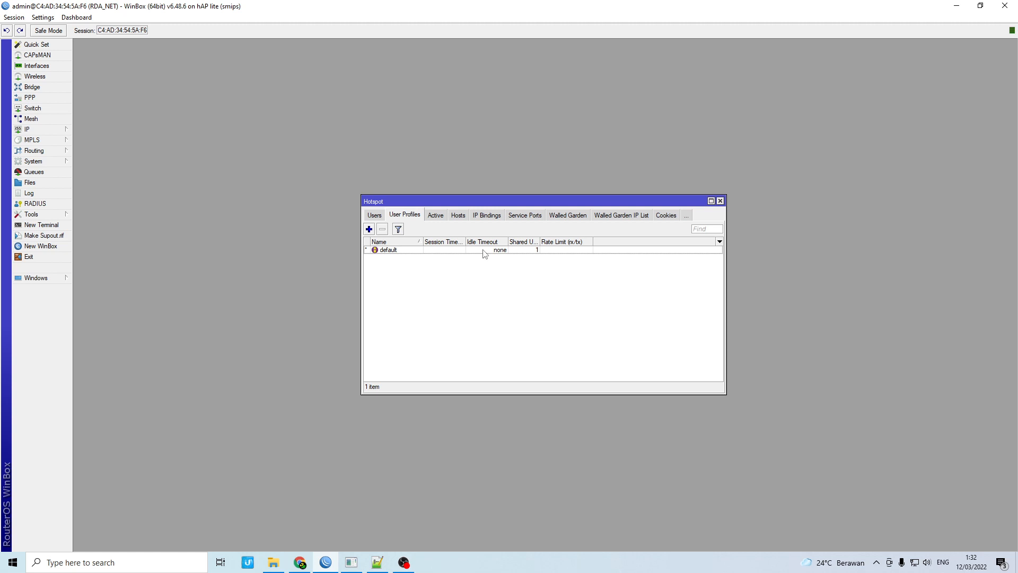
{"action": "left_click", "coordinate": [300, 561]}
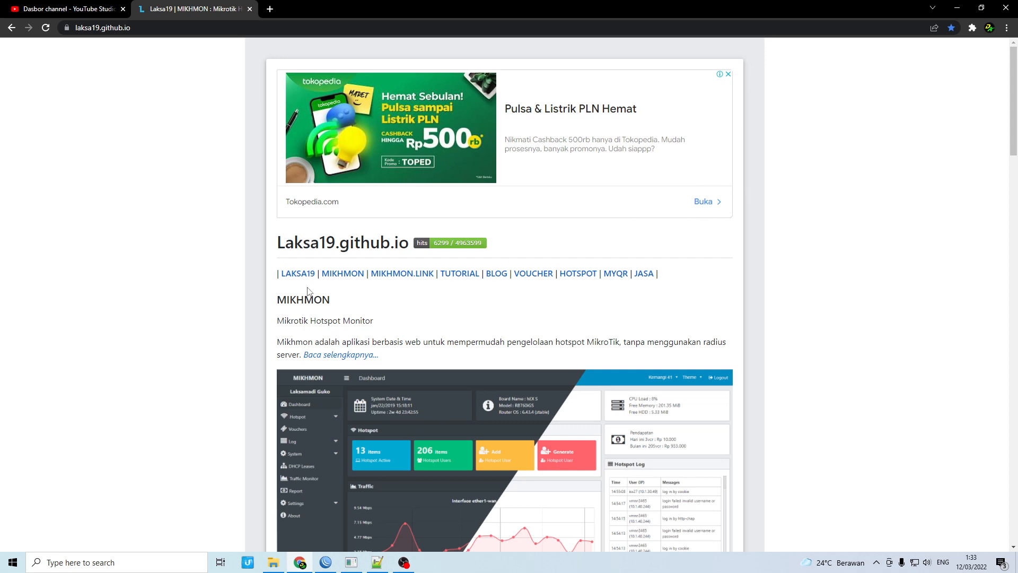
Select the domain part of the laksa19.github.io address in Chrome
{"action": "scroll", "coordinate": [309, 292], "scroll_direction": "down", "scroll_amount": 3}
{"action": "scroll", "coordinate": [307, 287], "scroll_direction": "up", "scroll_amount": 3}
{"action": "left_click", "coordinate": [121, 31]}
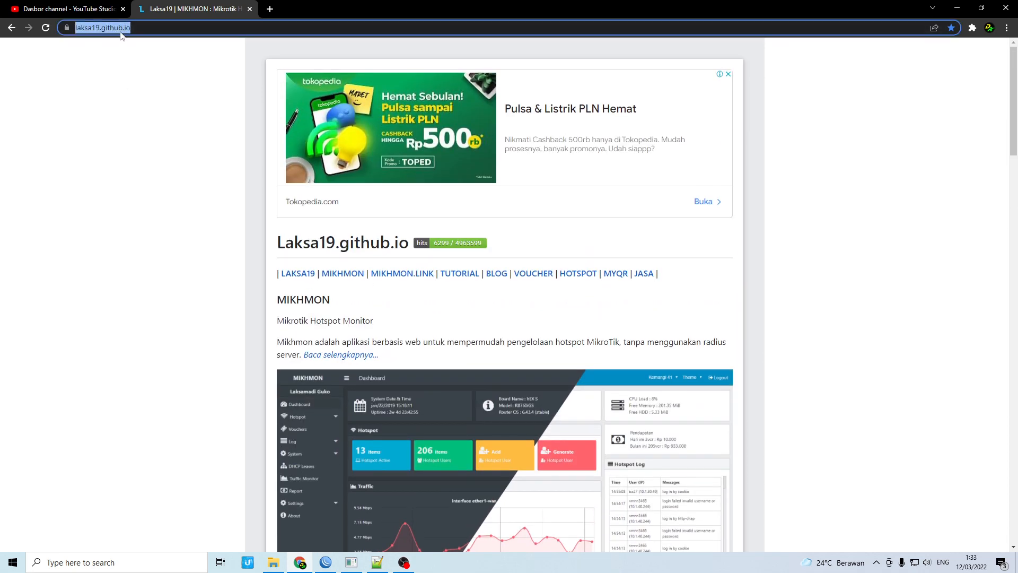
{"action": "left_click", "coordinate": [134, 28]}
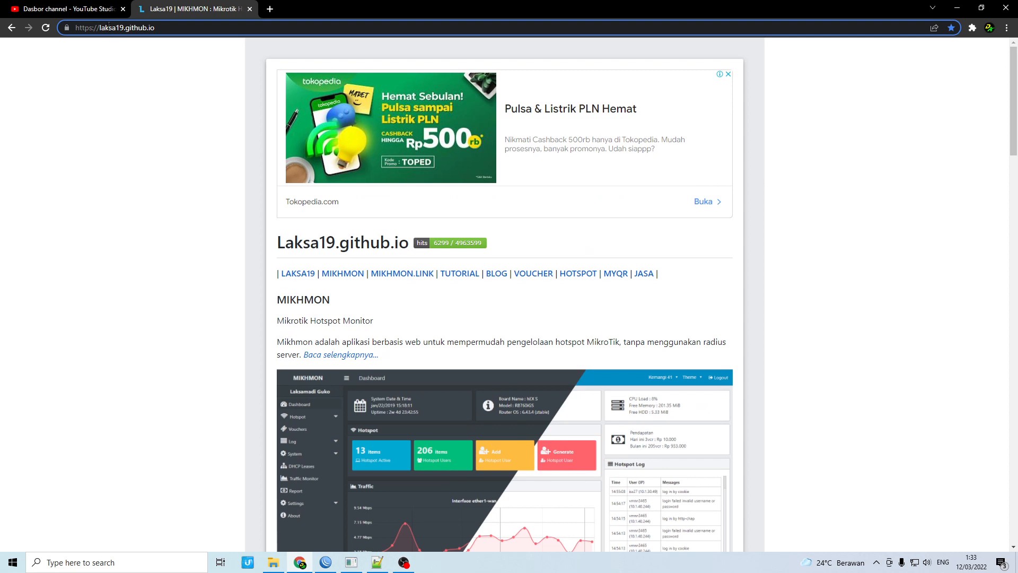
{"action": "left_click_drag", "start_coordinate": [155, 28], "coordinate": [105, 28]}
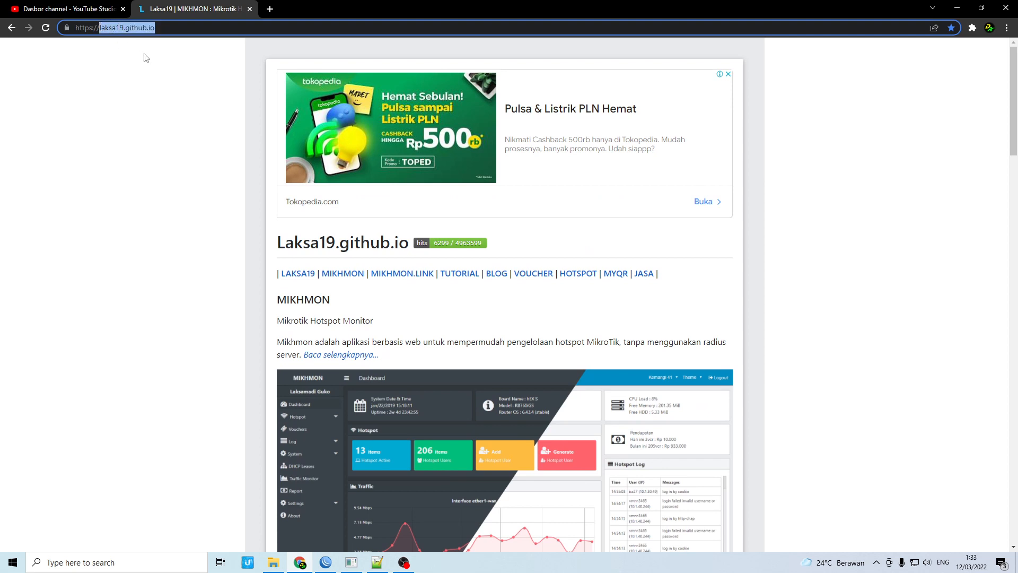
{"action": "left_click", "coordinate": [137, 173]}
Open the site's MIKHMON section and scroll through it
{"action": "left_click", "coordinate": [334, 273]}
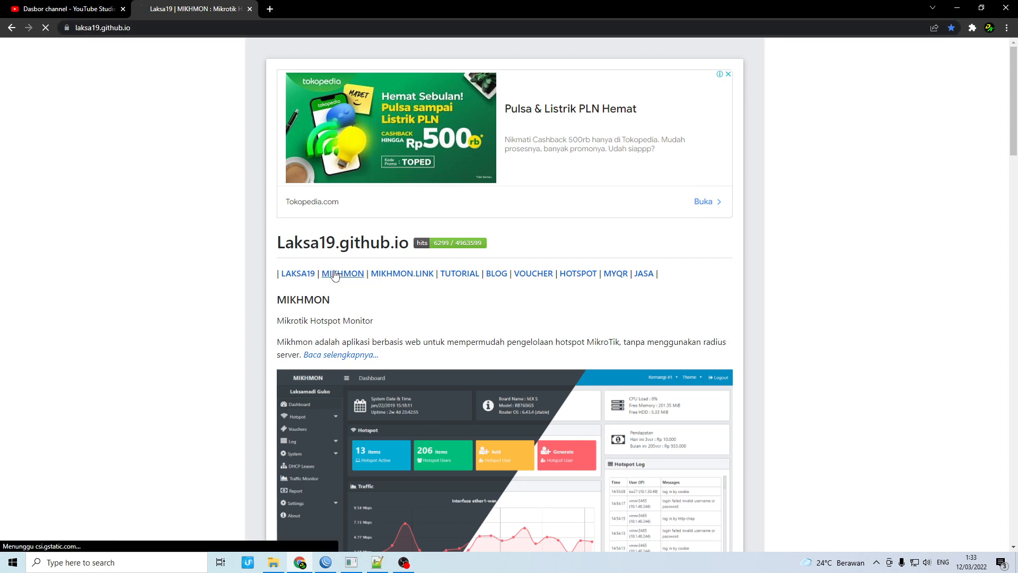
{"action": "scroll", "coordinate": [335, 273], "scroll_direction": "down", "scroll_amount": 15}
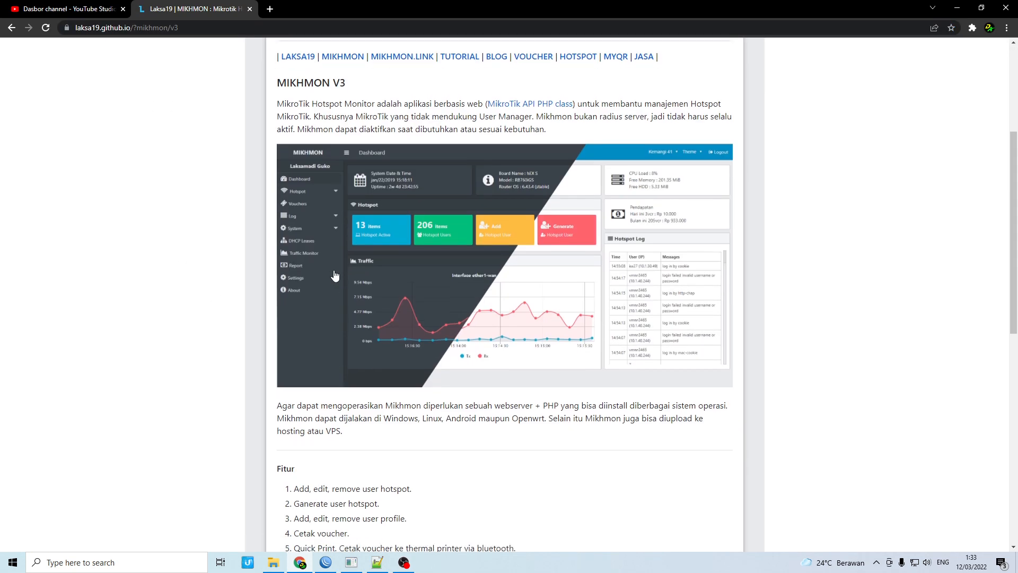
{"action": "scroll", "coordinate": [334, 273], "scroll_direction": "up", "scroll_amount": 4}
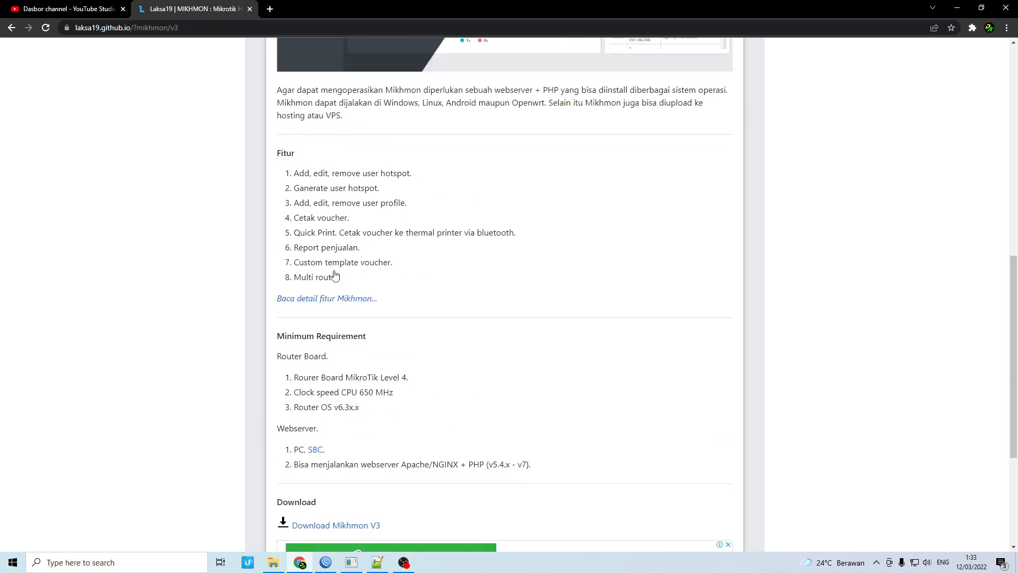
{"action": "scroll", "coordinate": [352, 284], "scroll_direction": "down", "scroll_amount": 2}
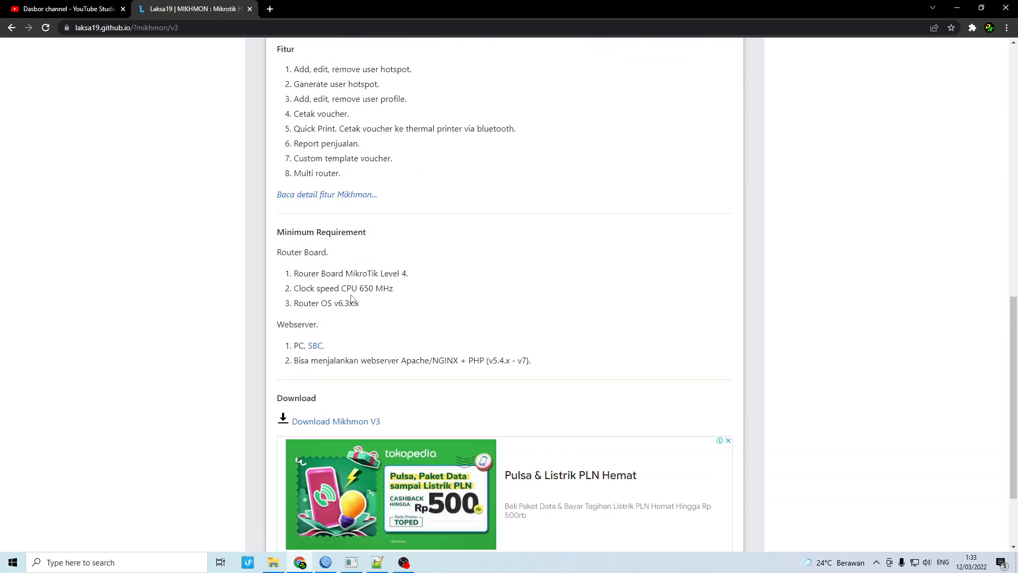
{"action": "scroll", "coordinate": [368, 323], "scroll_direction": "down", "scroll_amount": 2}
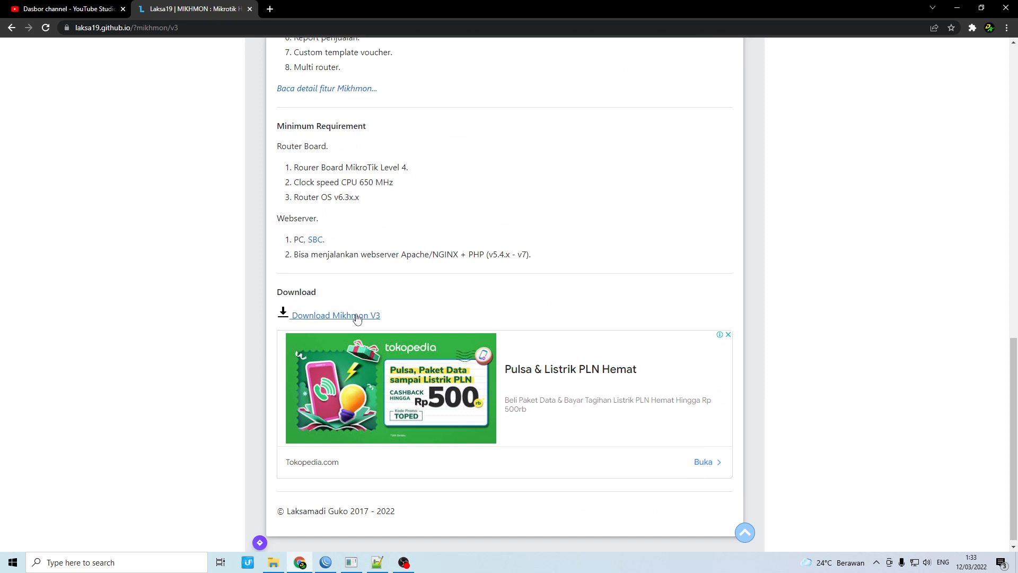
Open the Mikhmon V3 download page, then bring up the Mikhmon Server folder in File Explorer
{"action": "left_click", "coordinate": [340, 315]}
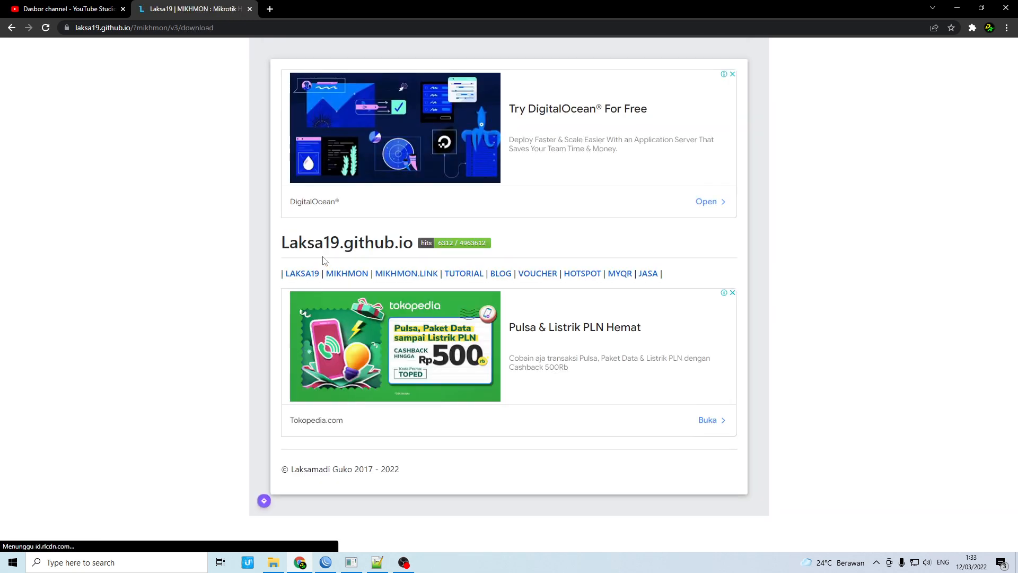
{"action": "scroll", "coordinate": [329, 267], "scroll_direction": "down", "scroll_amount": 2}
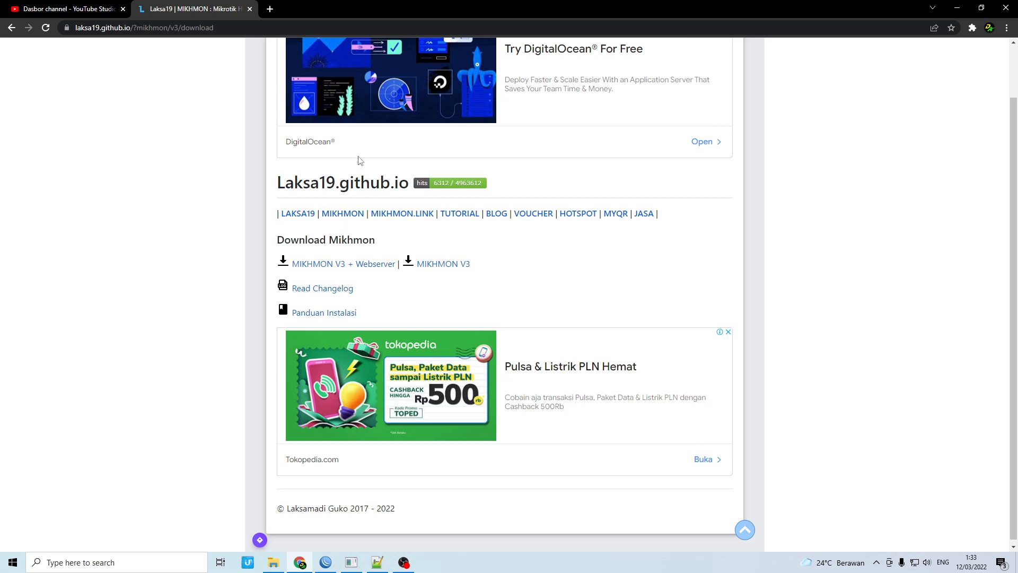
{"action": "scroll", "coordinate": [300, 308], "scroll_direction": "up", "scroll_amount": 2}
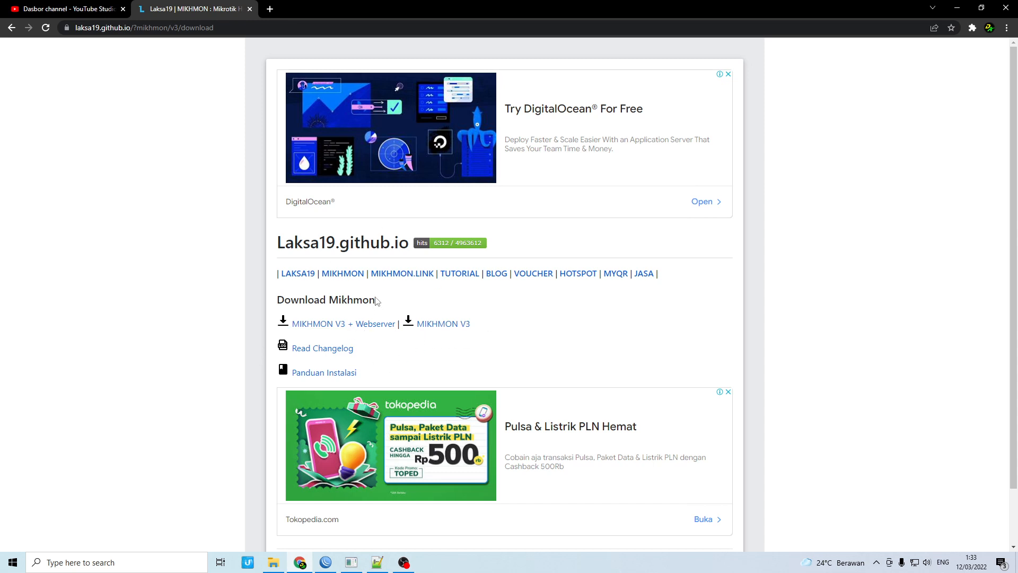
{"action": "left_click", "coordinate": [273, 562]}
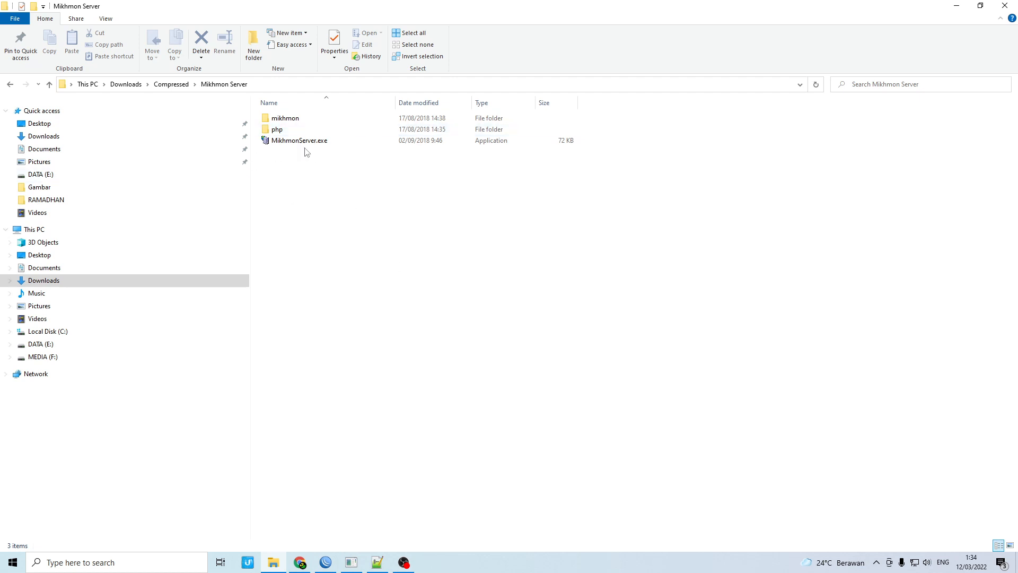
{"action": "left_click", "coordinate": [300, 562]}
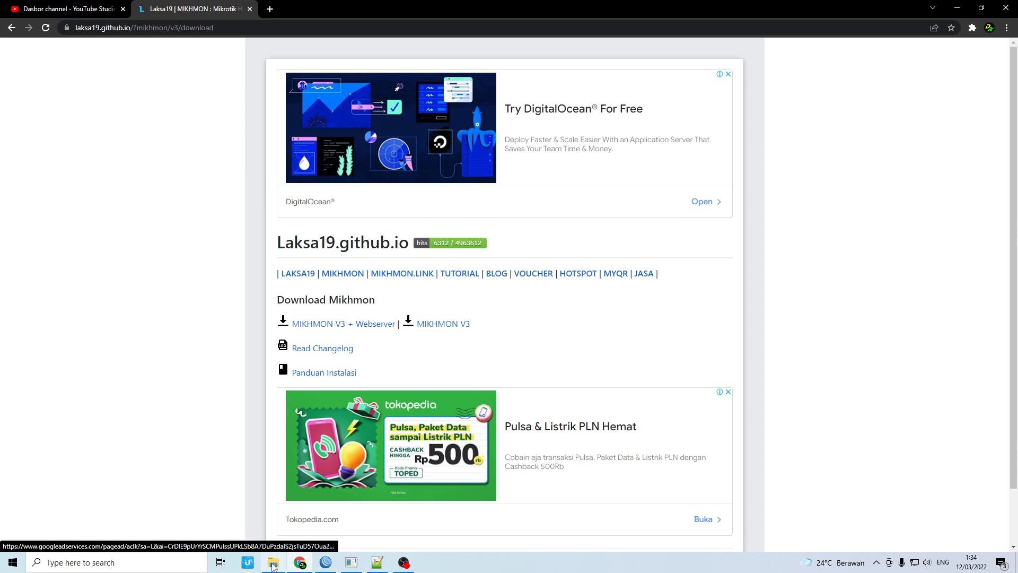
{"action": "left_click", "coordinate": [273, 562]}
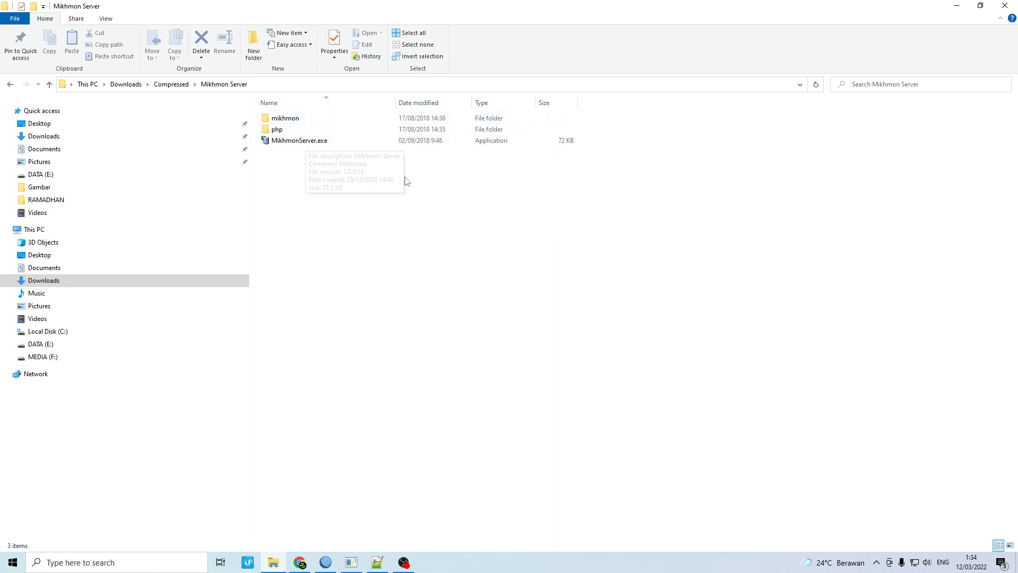
{"action": "left_click", "coordinate": [312, 144]}
{"action": "double_click", "coordinate": [312, 145]}
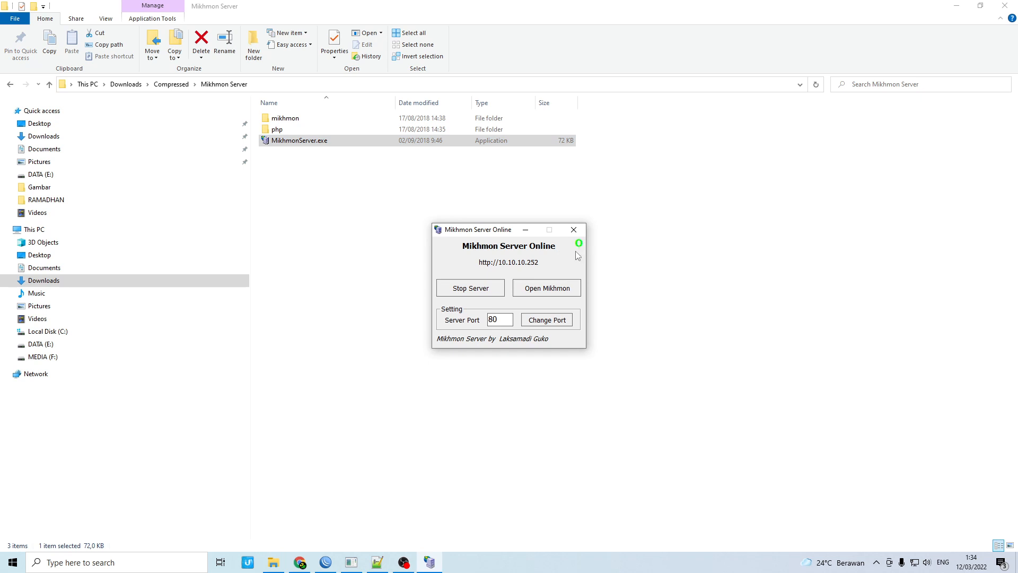
Open the Mikhmon web app in Chrome on its Pengaturan Admin page with no routers
{"action": "left_click", "coordinate": [535, 289]}
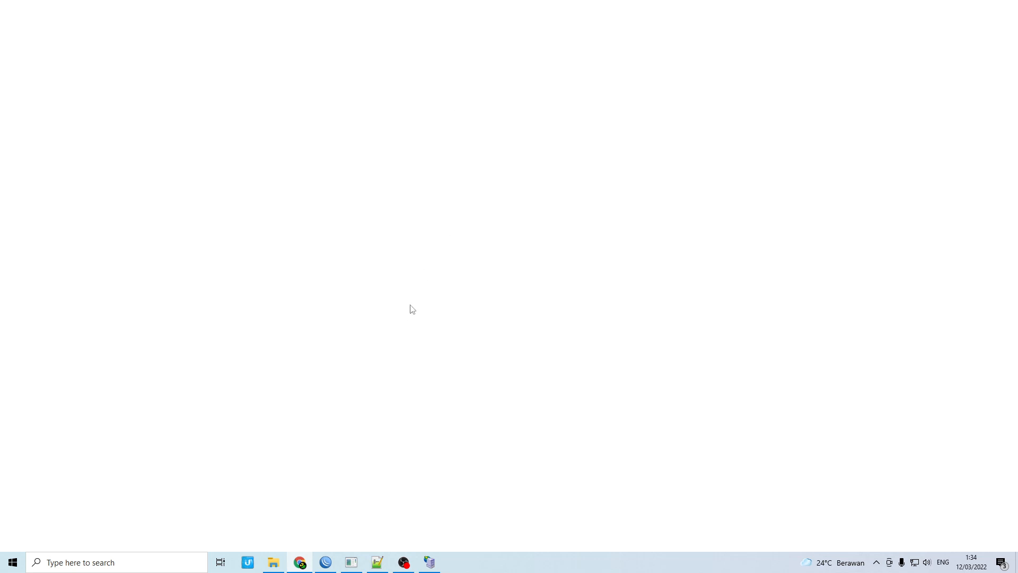
{"action": "left_click", "coordinate": [276, 563]}
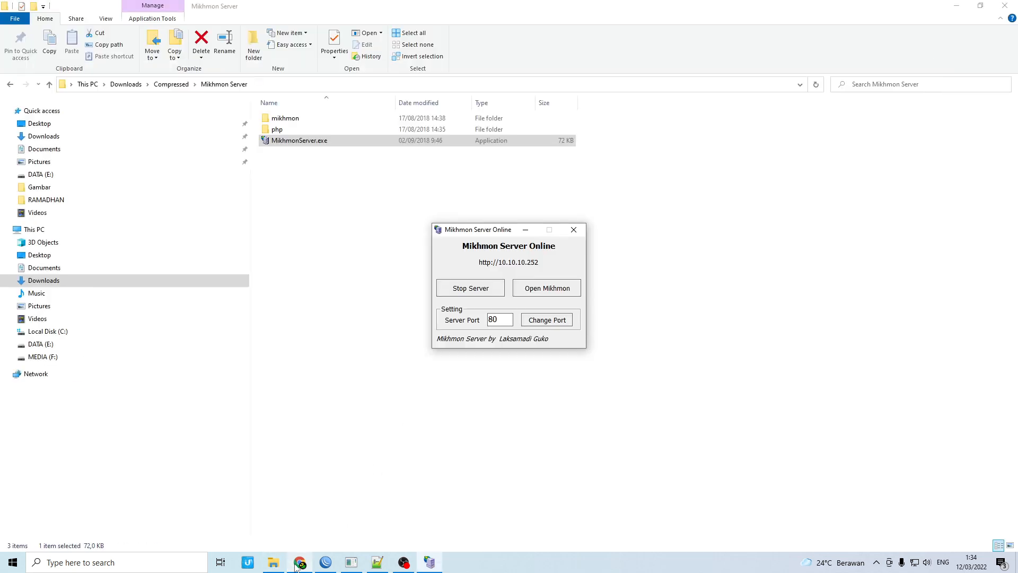
{"action": "left_click", "coordinate": [300, 563]}
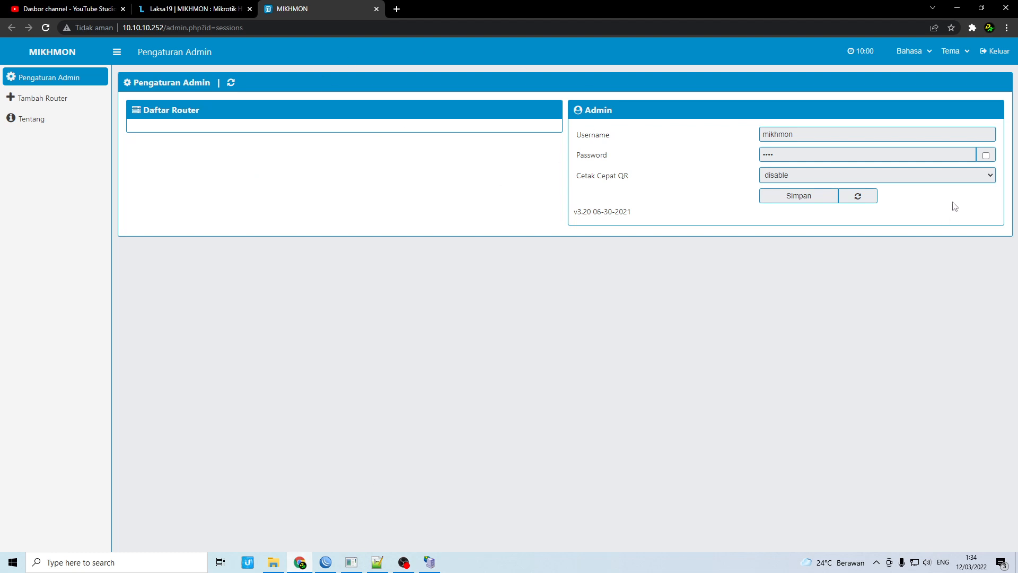
{"action": "left_click", "coordinate": [997, 51]}
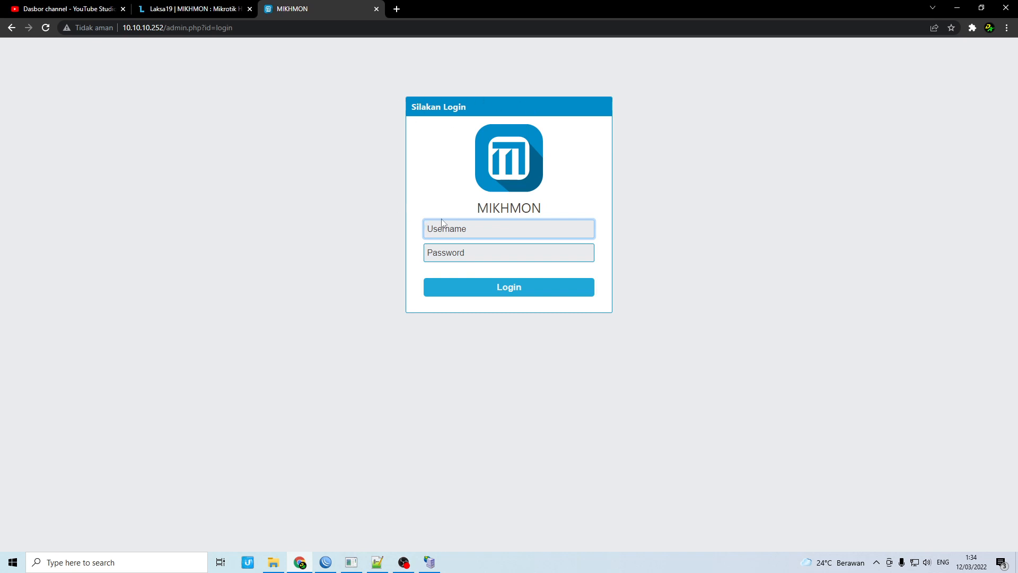
{"action": "type", "text": "mikhmon"}
{"action": "left_click", "coordinate": [465, 253]}
{"action": "type", "text": "12"}
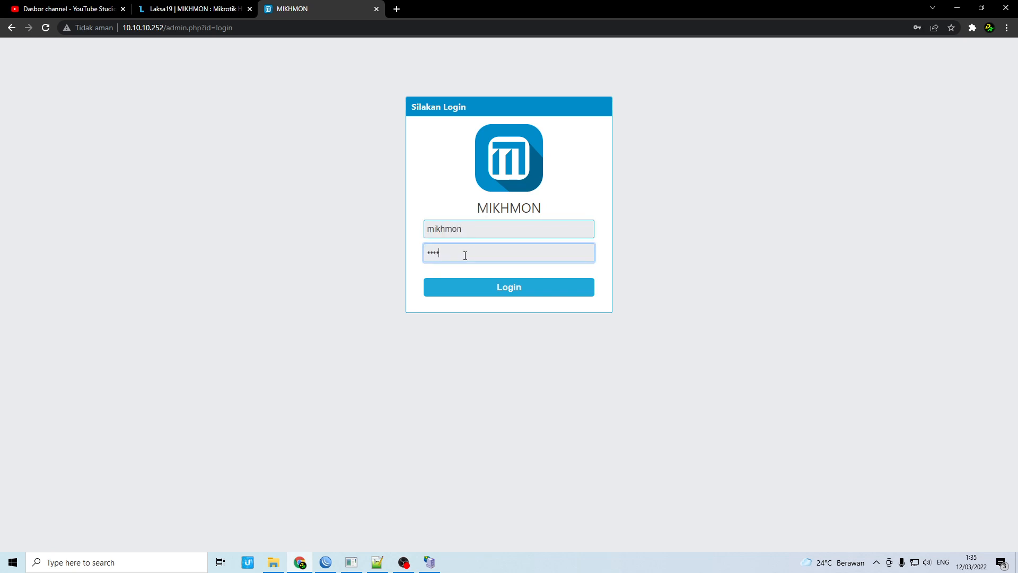
{"action": "left_click", "coordinate": [484, 293]}
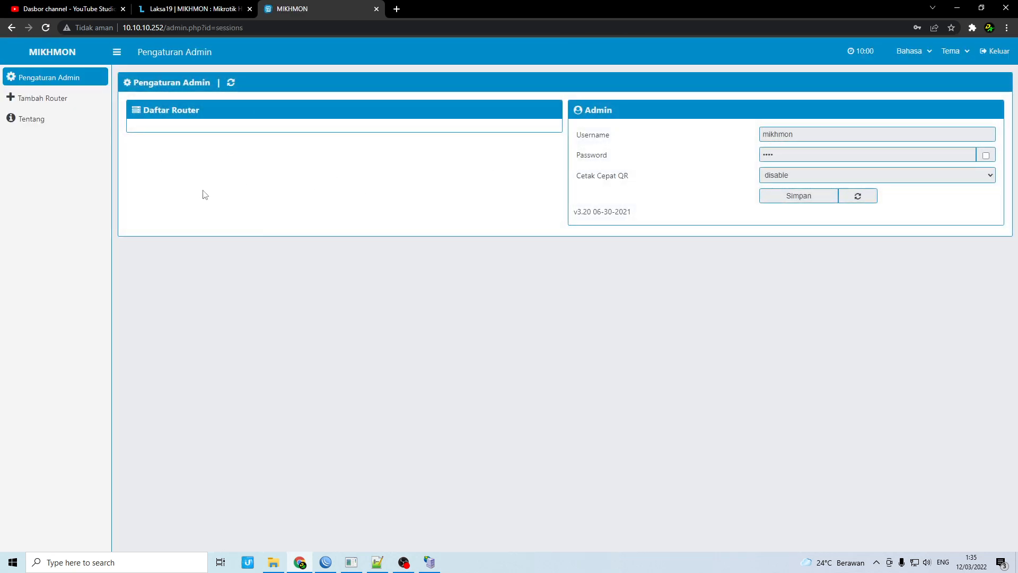
Add a new router session named RDANET with hotspot name RDA NET, then return to WinBox
{"action": "left_click", "coordinate": [43, 99]}
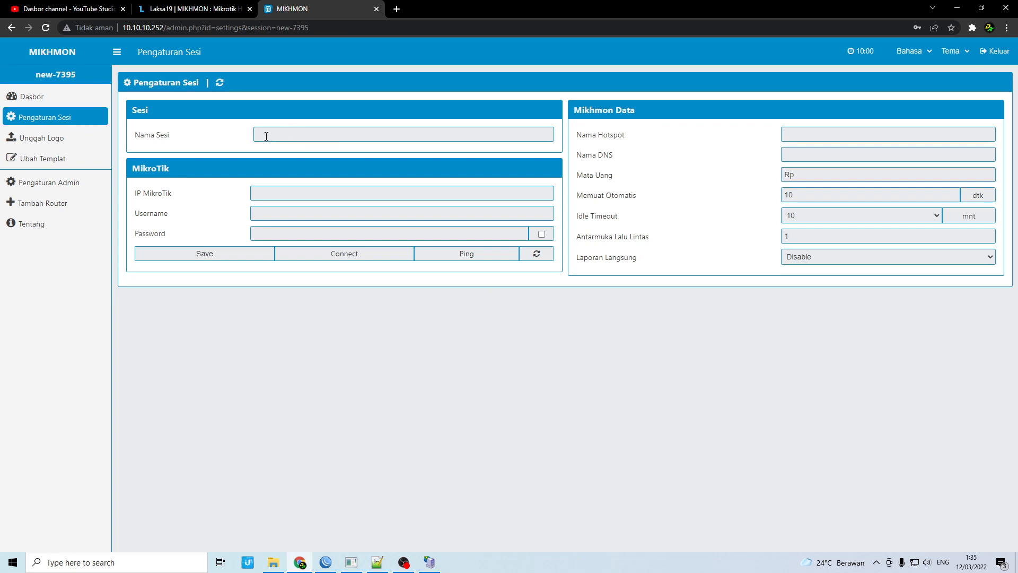
{"action": "left_click", "coordinate": [283, 133]}
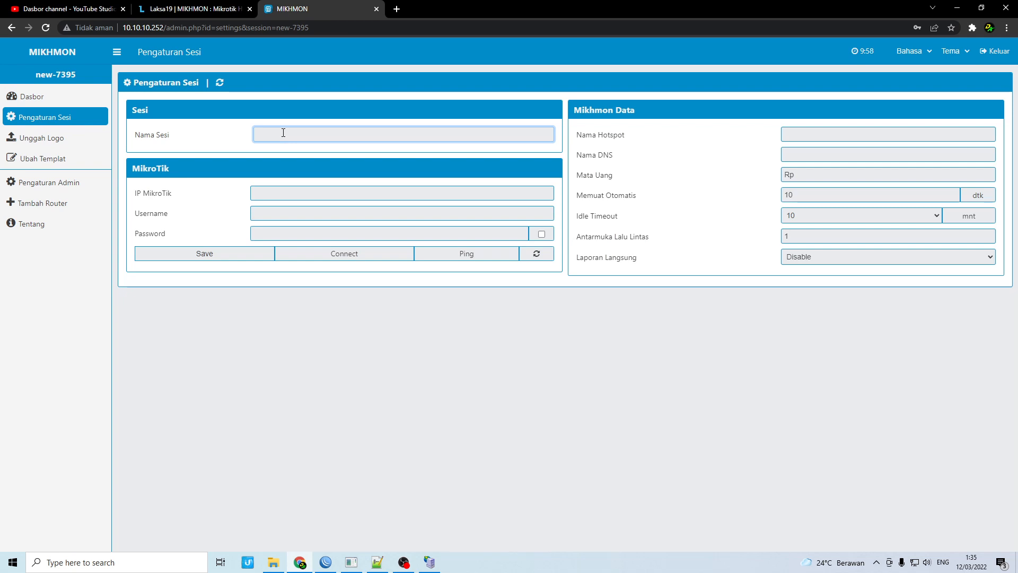
{"action": "type", "text": "RDANET"}
{"action": "left_click", "coordinate": [820, 131]}
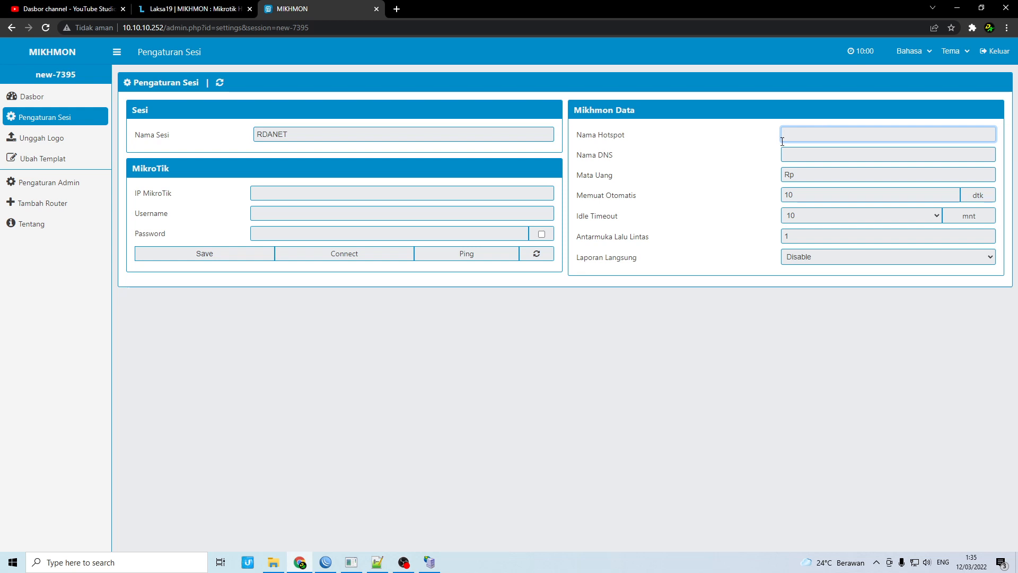
{"action": "type", "text": "RDA NET"}
{"action": "left_click", "coordinate": [788, 155]}
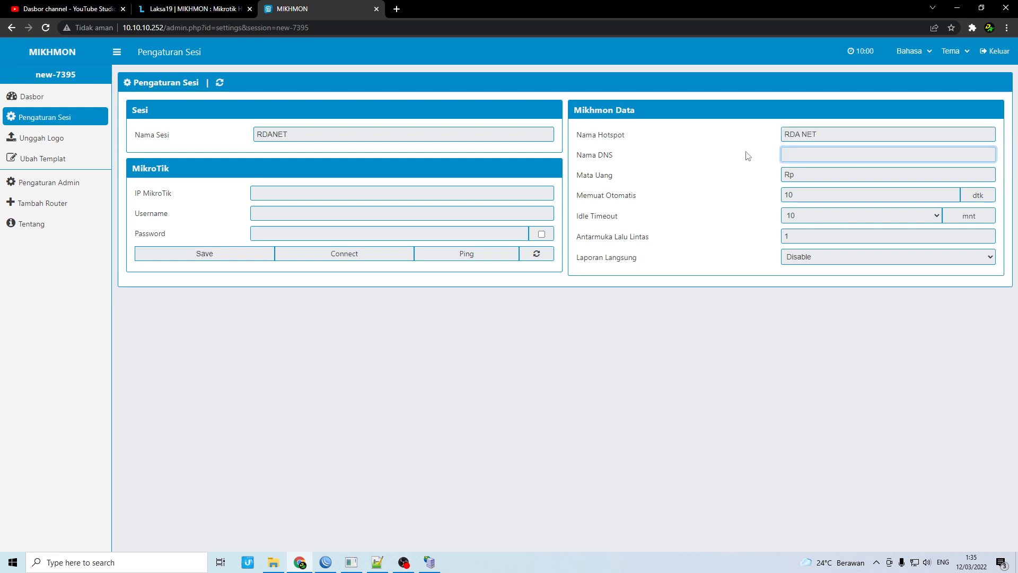
{"action": "left_click", "coordinate": [325, 562]}
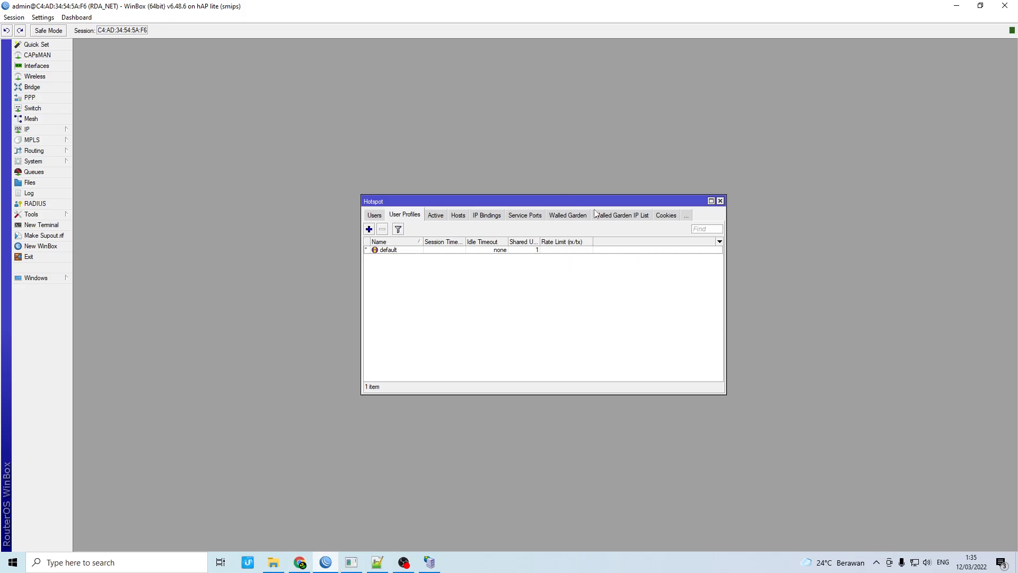
Look up hotspot server profile hsprof1's DNS name, rda.net, and return to Mikhmon
{"action": "left_click", "coordinate": [720, 201]}
{"action": "left_click", "coordinate": [32, 130]}
{"action": "left_click", "coordinate": [97, 227]}
{"action": "left_click", "coordinate": [376, 212]}
{"action": "left_click", "coordinate": [382, 218]}
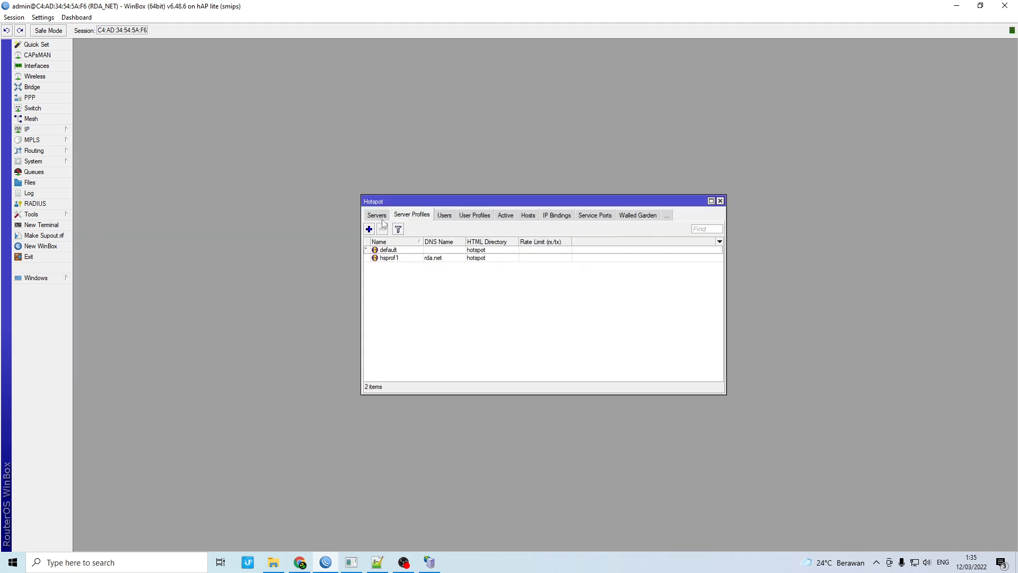
{"action": "left_click", "coordinate": [424, 264]}
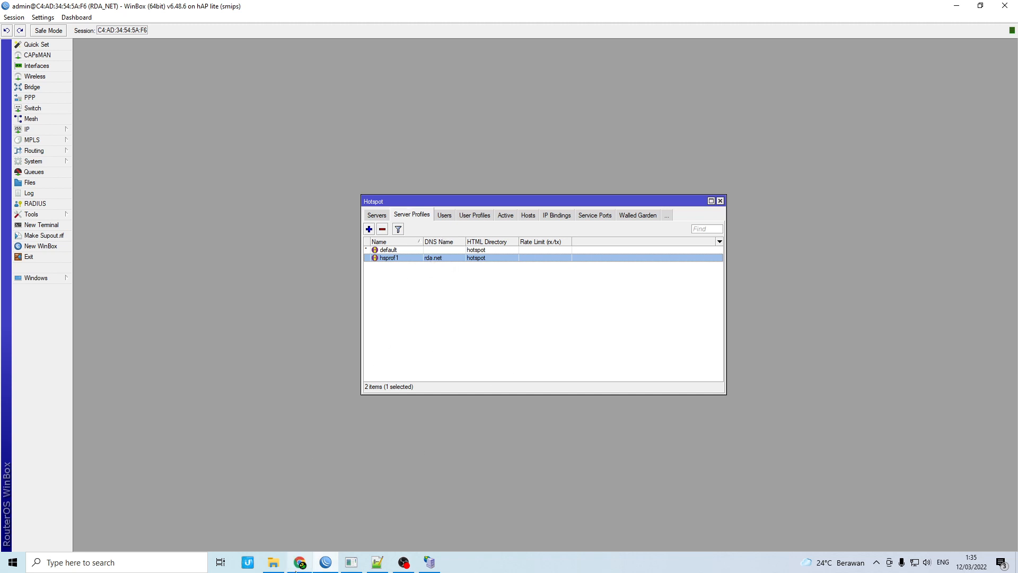
{"action": "left_click", "coordinate": [299, 562]}
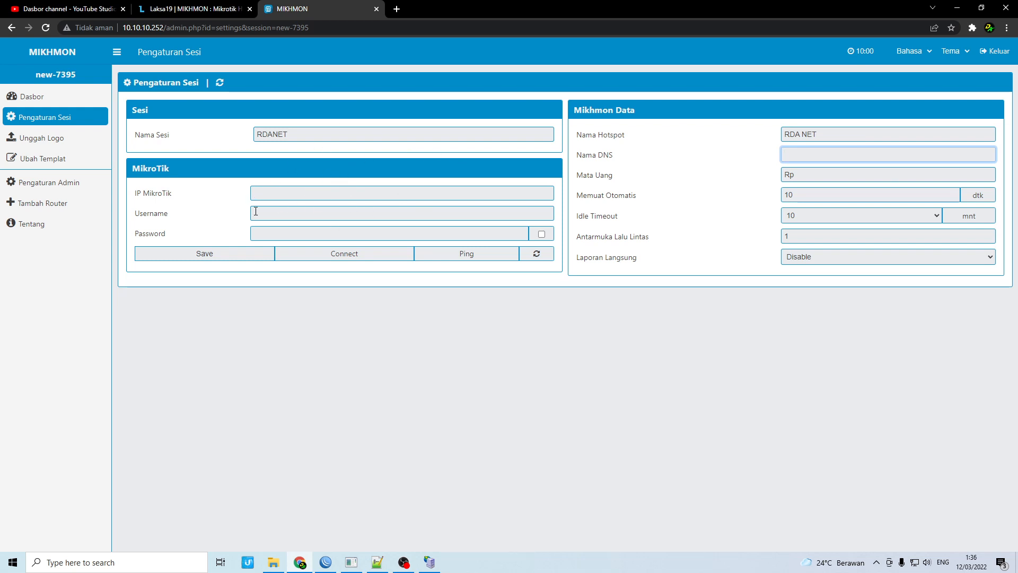
Enter rda.net as the session's DNS name
{"action": "left_click_drag", "start_coordinate": [133, 169], "coordinate": [178, 246]}
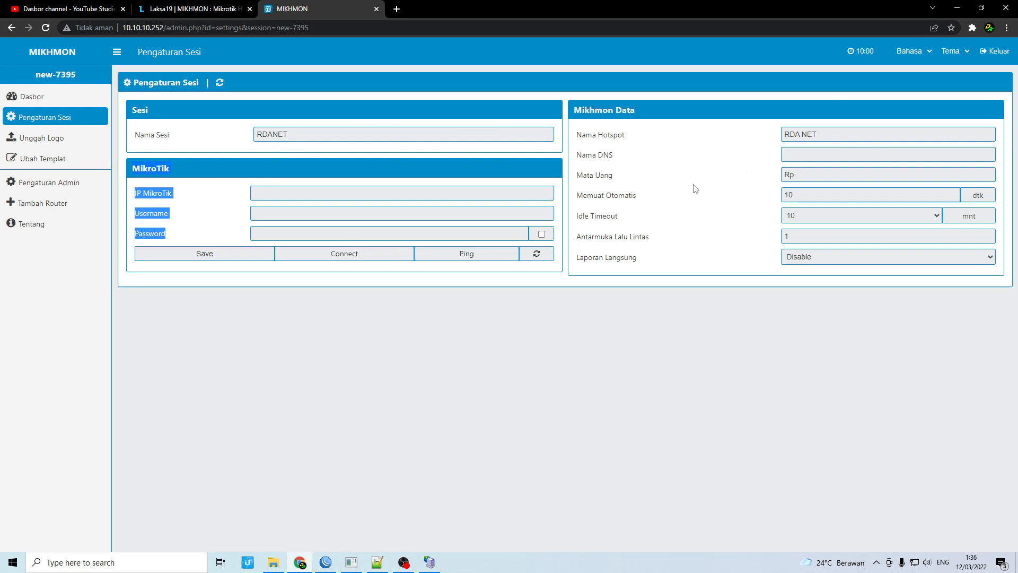
{"action": "left_click", "coordinate": [798, 161]}
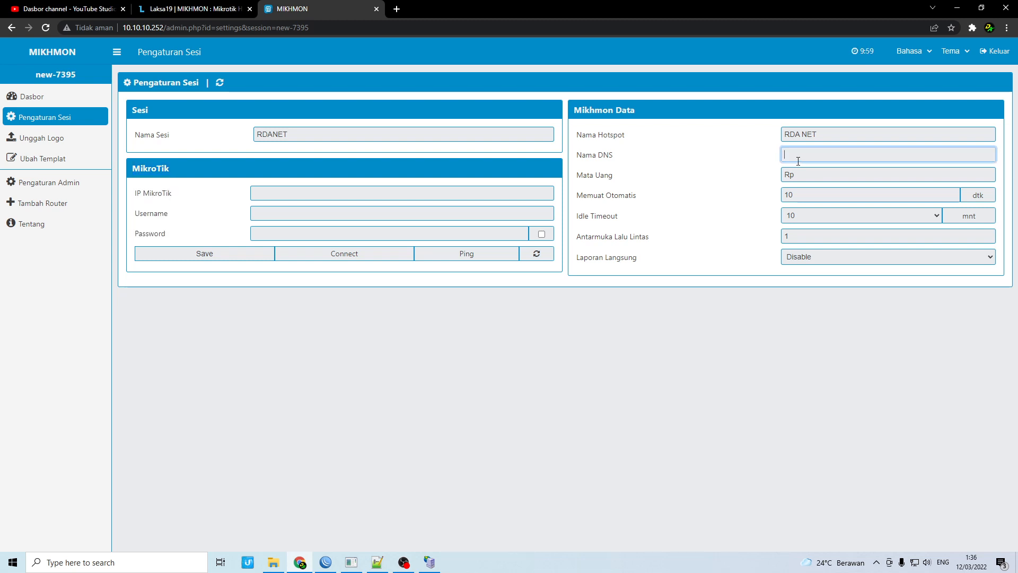
{"action": "type", "text": "RDA NE"}
{"action": "key", "text": "BackSpace"}
{"action": "key", "text": "BackSpace"}
{"action": "key", "text": "BackSpace"}
{"action": "key", "text": "BackSpace"}
{"action": "key", "text": "BackSpace"}
{"action": "key", "text": "BackSpace"}
{"action": "key", "text": "BackSpace"}
{"action": "type", "text": "rda.net"}
{"action": "key", "text": "Tab"}
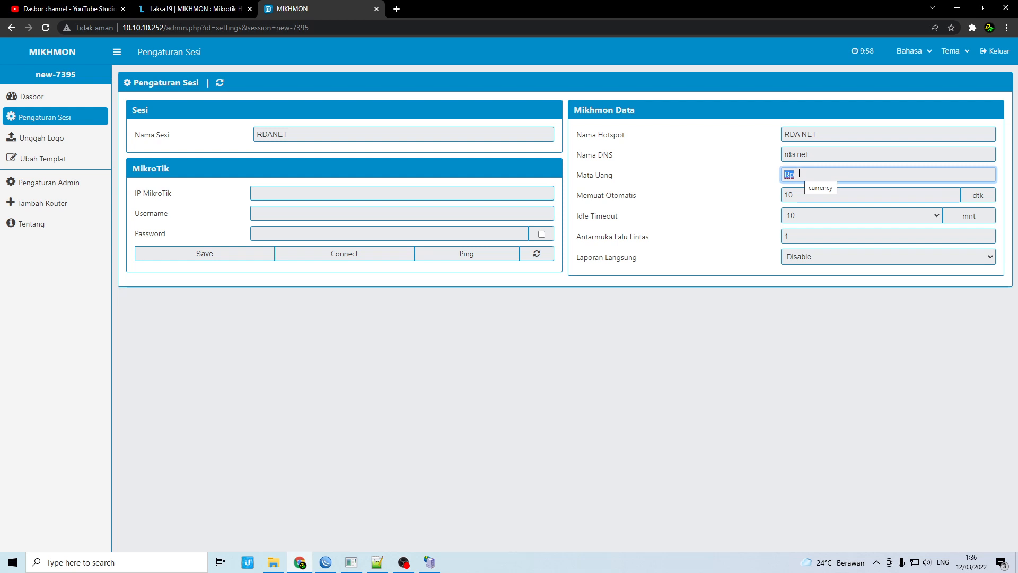
Replace the Rp currency symbol with $
{"action": "type", "text": "$"}
{"action": "double_click", "coordinate": [790, 170]}
{"action": "type", "text": "R"}
{"action": "left_click_drag", "start_coordinate": [816, 175], "coordinate": [748, 163]}
{"action": "type", "text": "$"}
Set live reporting to Enable, then go to WinBox to find the router IP
{"action": "left_click", "coordinate": [794, 258]}
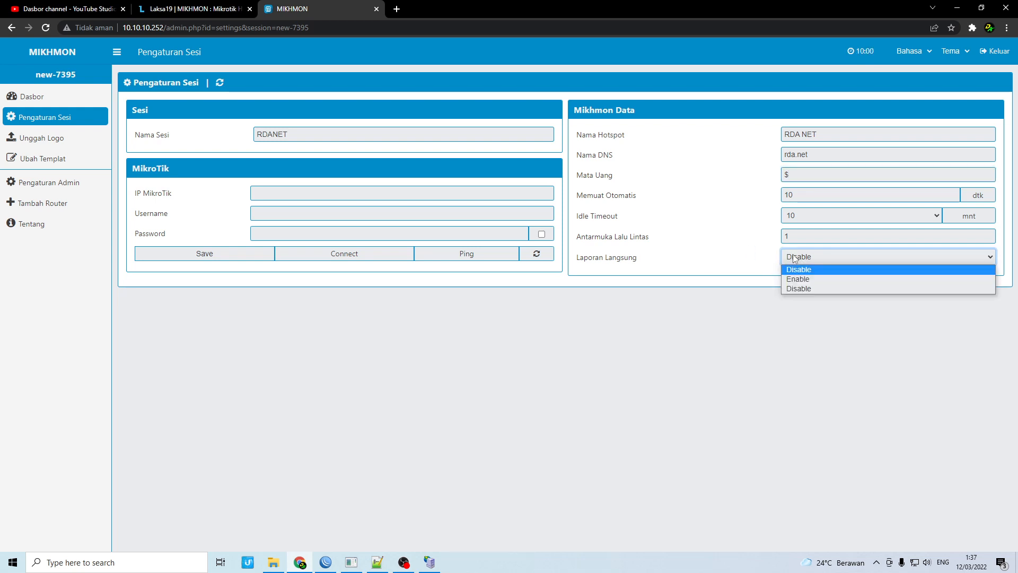
{"action": "left_click", "coordinate": [803, 279]}
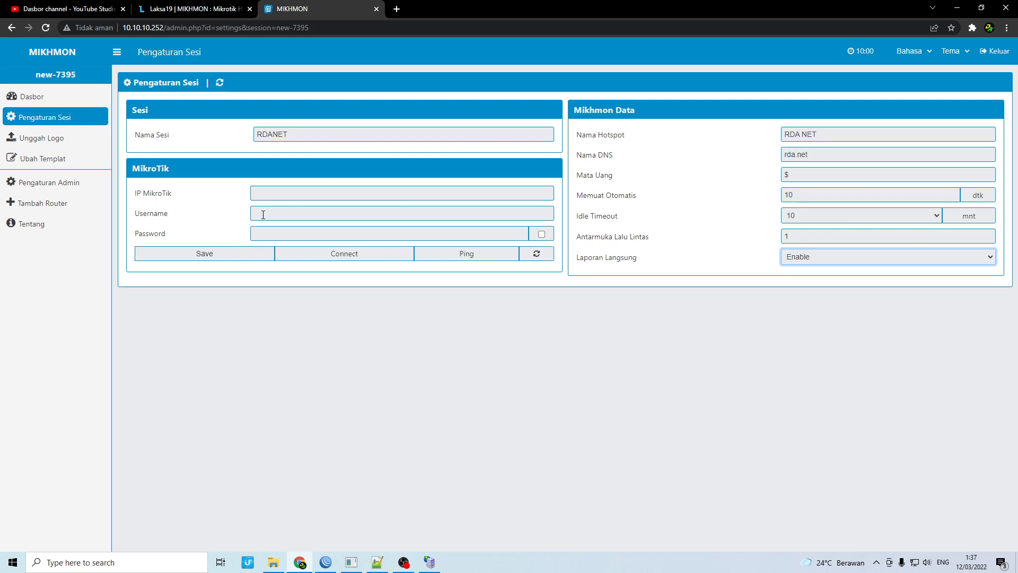
{"action": "left_click", "coordinate": [285, 194]}
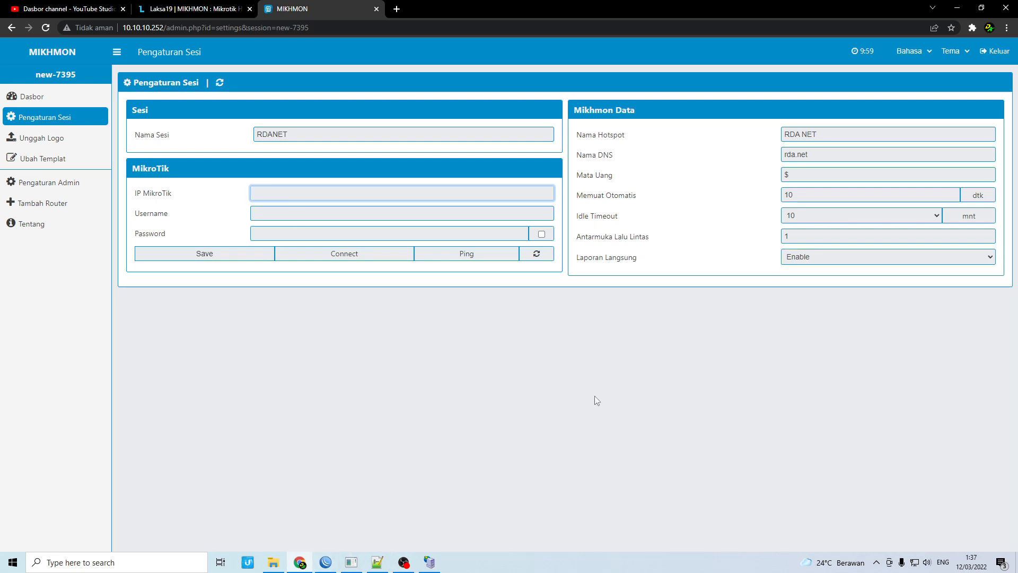
{"action": "left_click", "coordinate": [326, 562]}
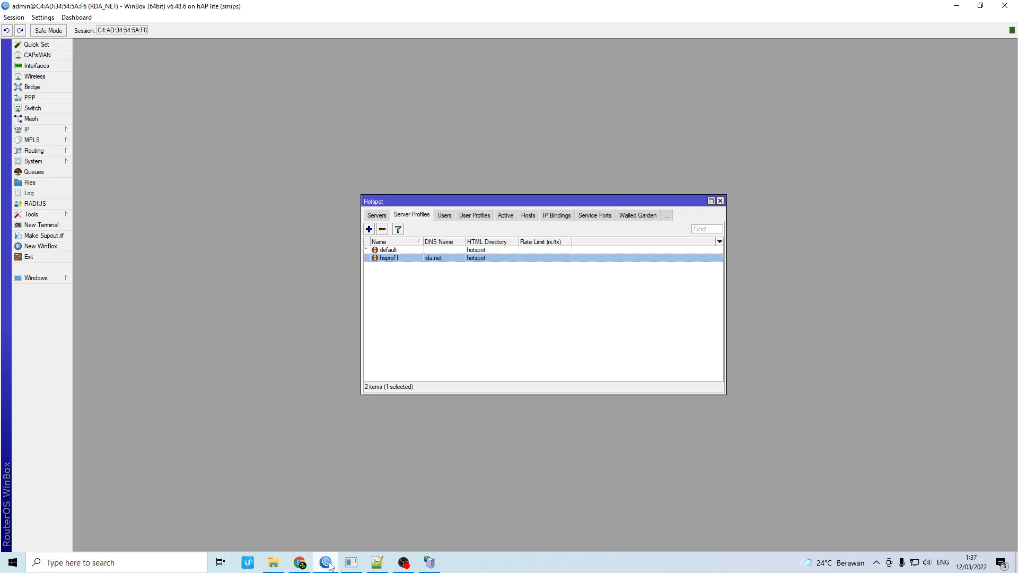
Compare the router addresses 10.10.10.1/24 on HOTSPOT and 192.168.1.7/24 on ether1-WAN
{"action": "left_click", "coordinate": [720, 201]}
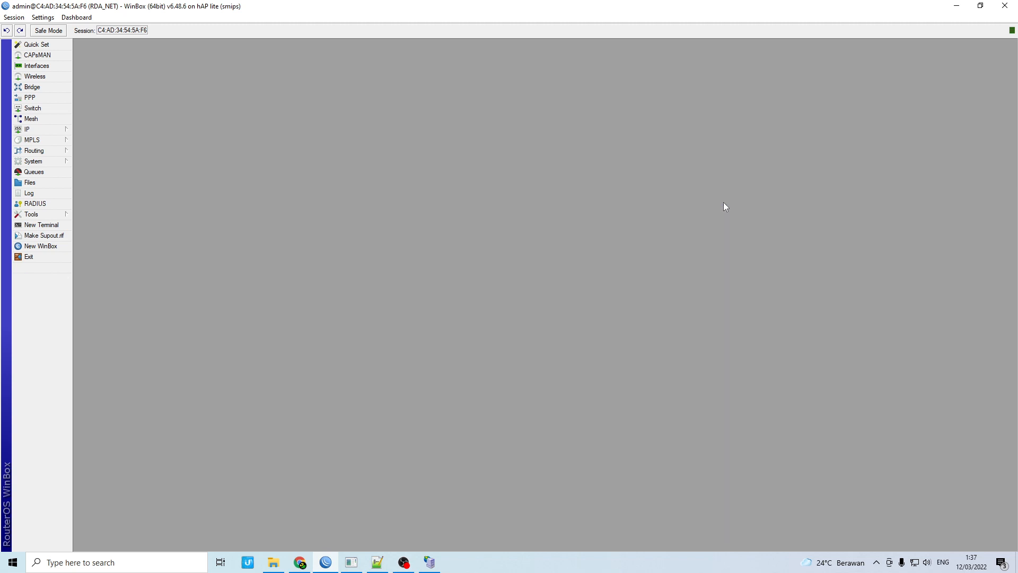
{"action": "left_click", "coordinate": [29, 129]}
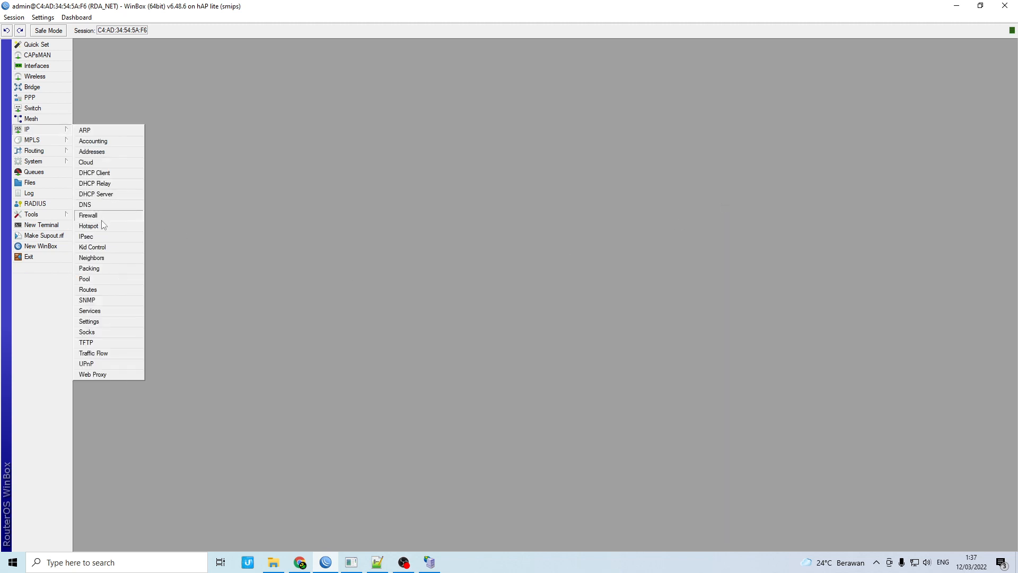
{"action": "left_click", "coordinate": [94, 152]}
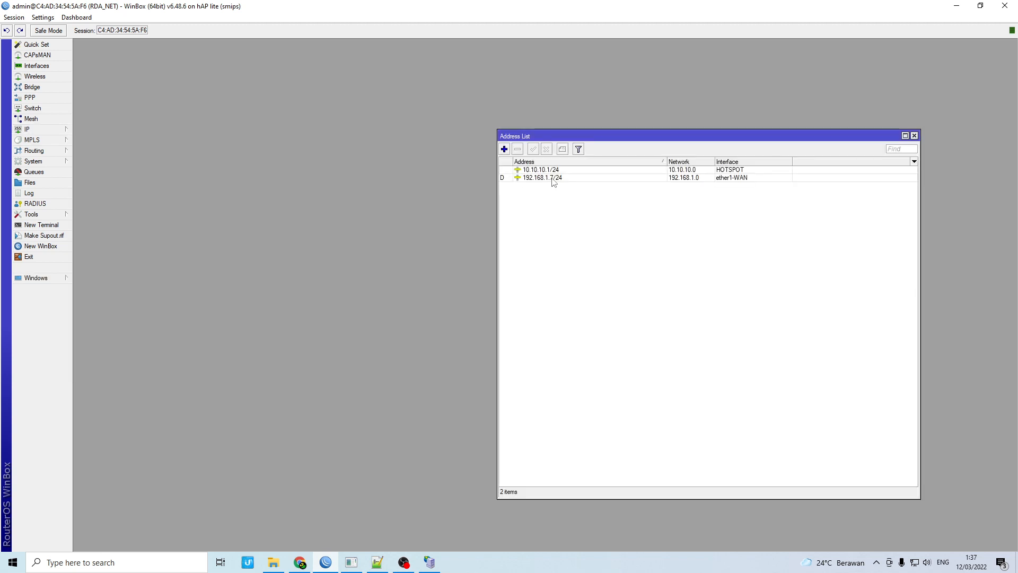
{"action": "left_click", "coordinate": [548, 170]}
{"action": "left_click", "coordinate": [550, 178]}
{"action": "left_click", "coordinate": [548, 170]}
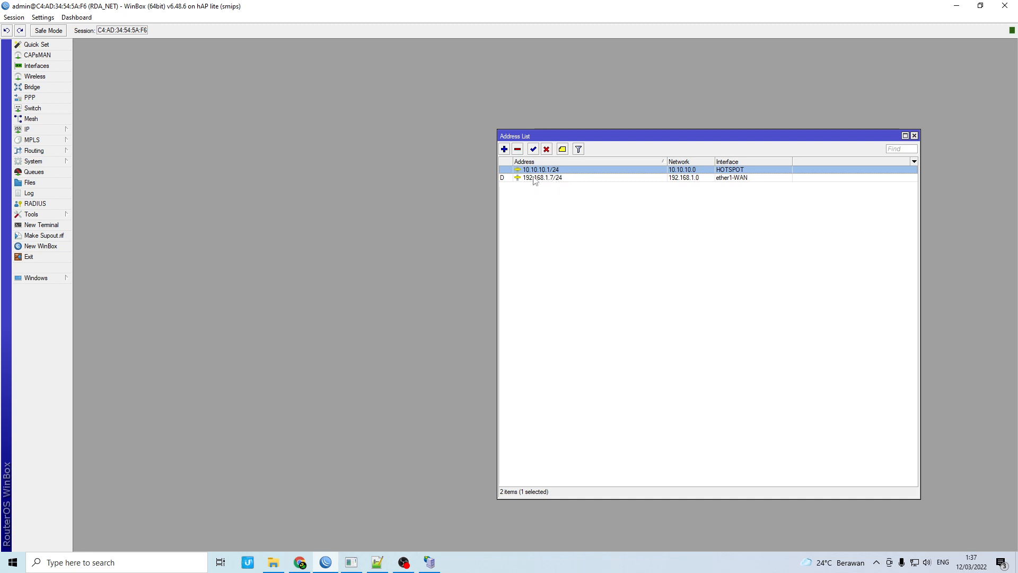
{"action": "left_click", "coordinate": [532, 178]}
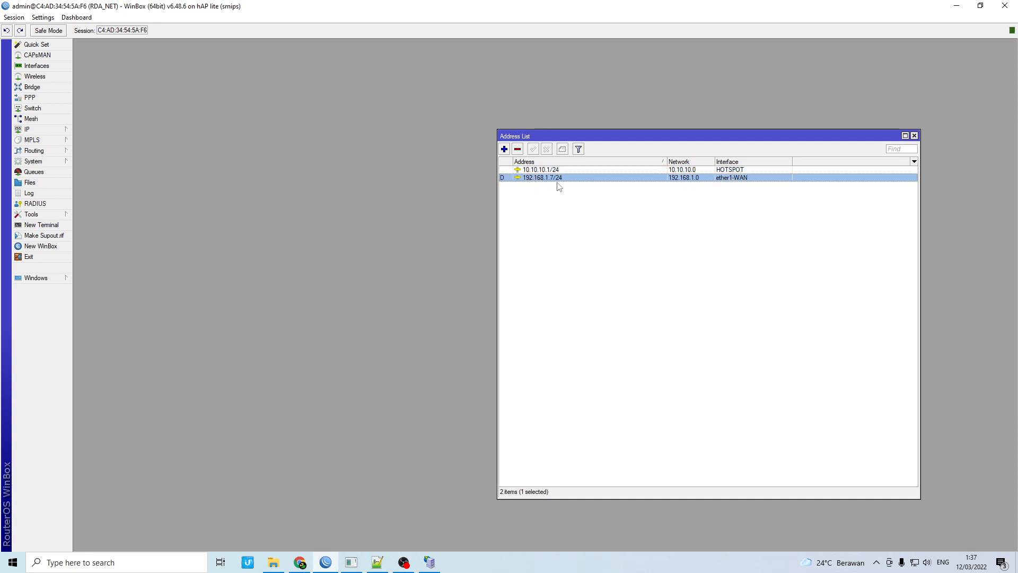
{"action": "left_click", "coordinate": [528, 170]}
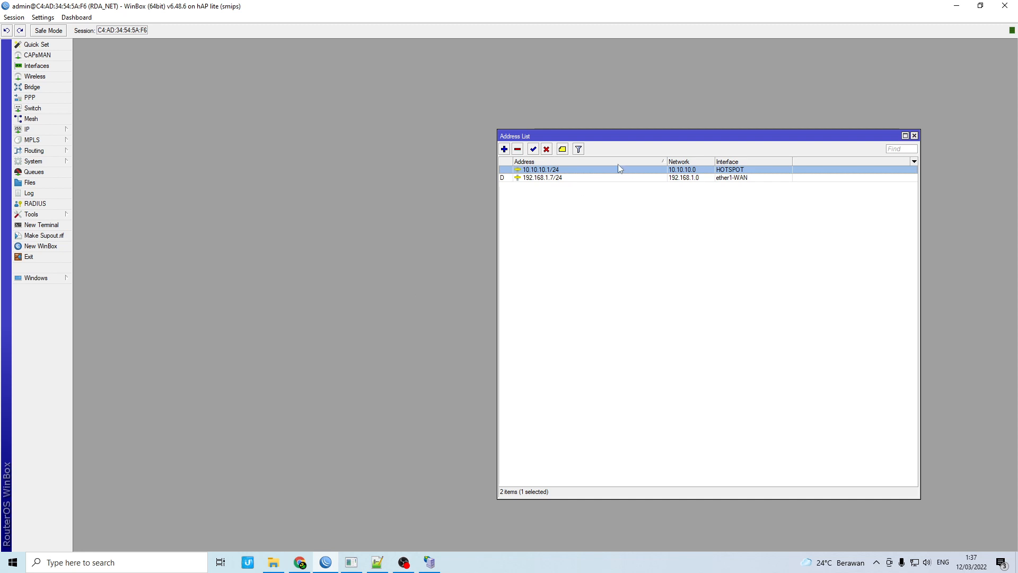
{"action": "left_click", "coordinate": [540, 185]}
{"action": "left_click", "coordinate": [537, 179]}
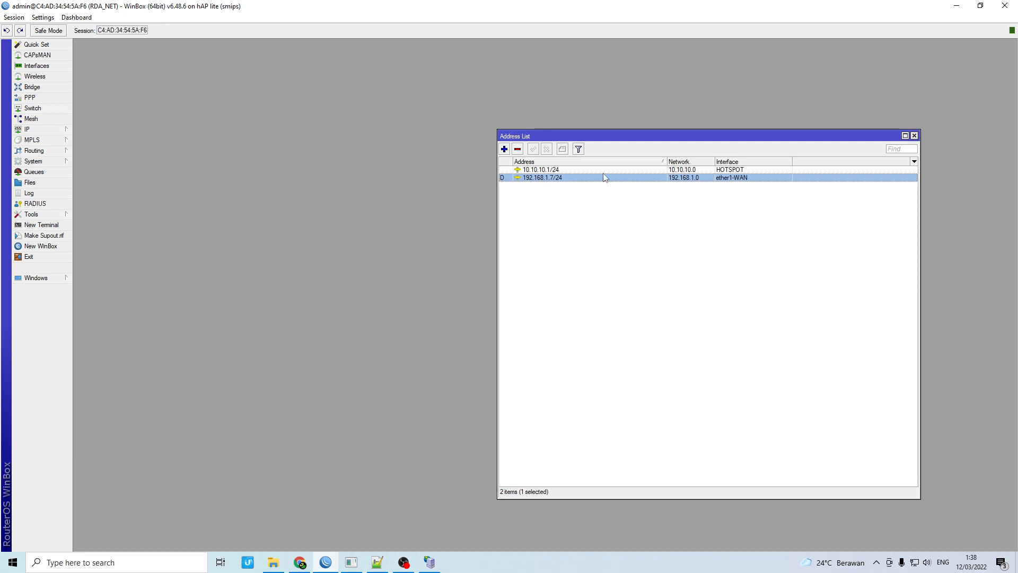
{"action": "left_click", "coordinate": [546, 170]}
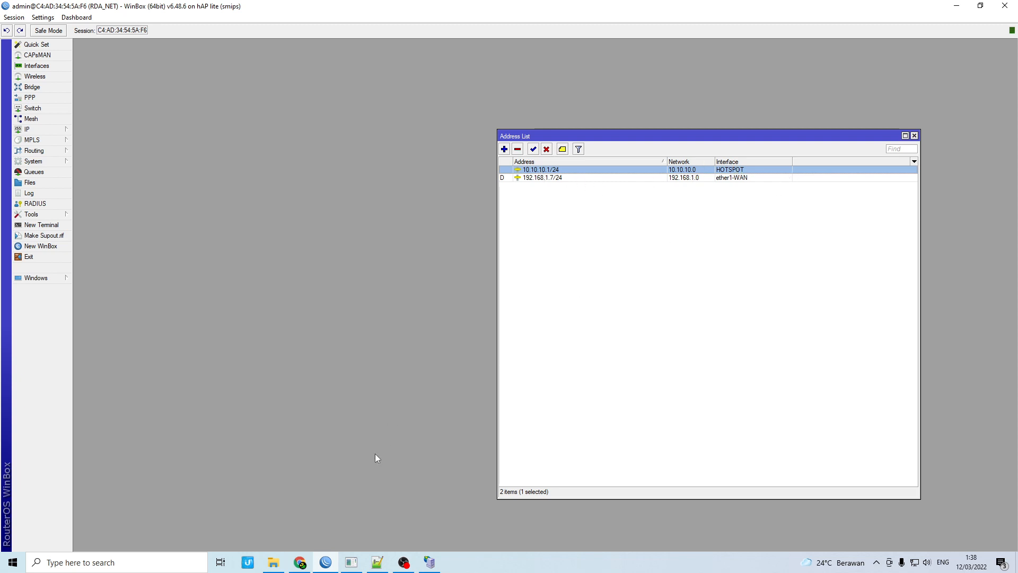
{"action": "left_click", "coordinate": [301, 564]}
Enter 10.10.10.1 as the MikroTik IP, then check the login user in WinBox
{"action": "type", "text": "10.10.10.1"}
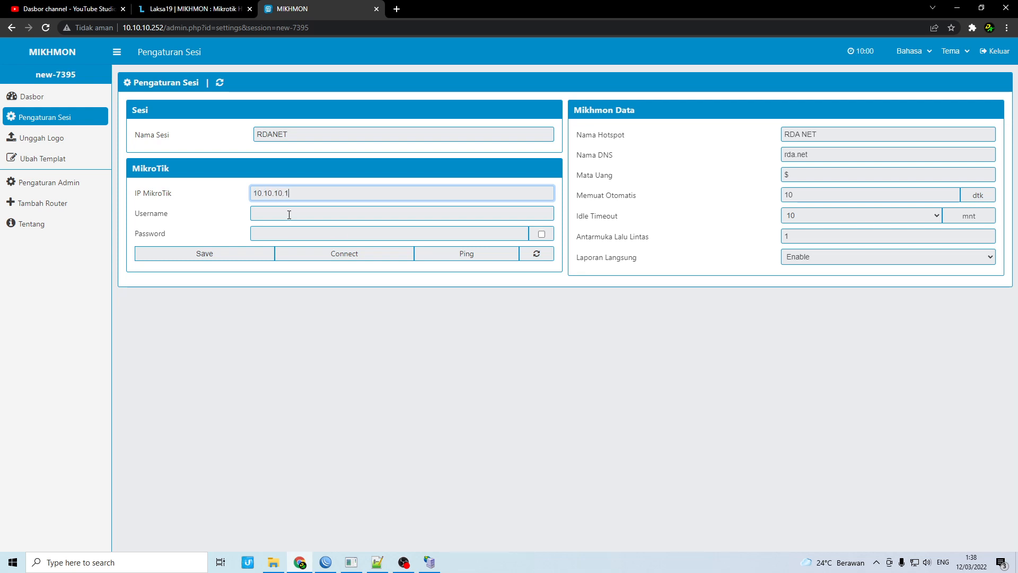
{"action": "left_click", "coordinate": [289, 215]}
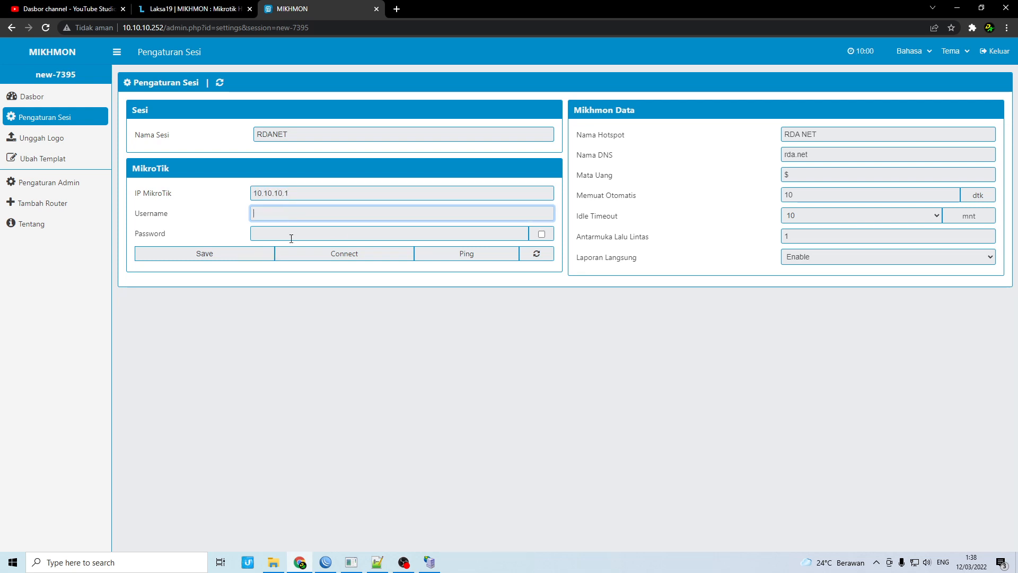
{"action": "left_click", "coordinate": [291, 238]}
{"action": "left_click", "coordinate": [286, 216]}
{"action": "left_click", "coordinate": [289, 236]}
{"action": "left_click", "coordinate": [284, 219]}
{"action": "left_click", "coordinate": [325, 561]}
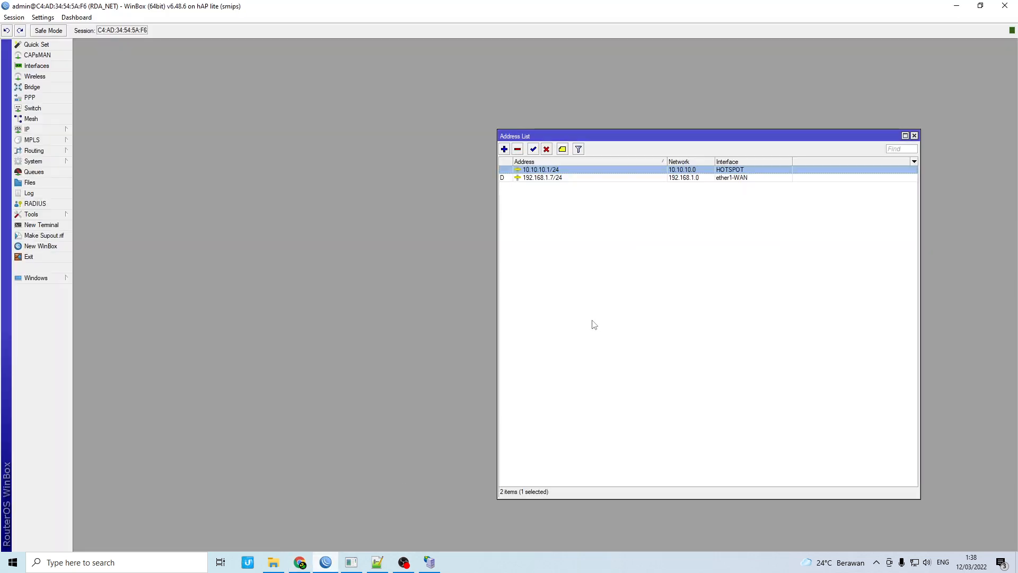
Close WinBox's address list, view the admin user's details in System > Users, then return to Mikhmon
{"action": "left_click", "coordinate": [914, 136]}
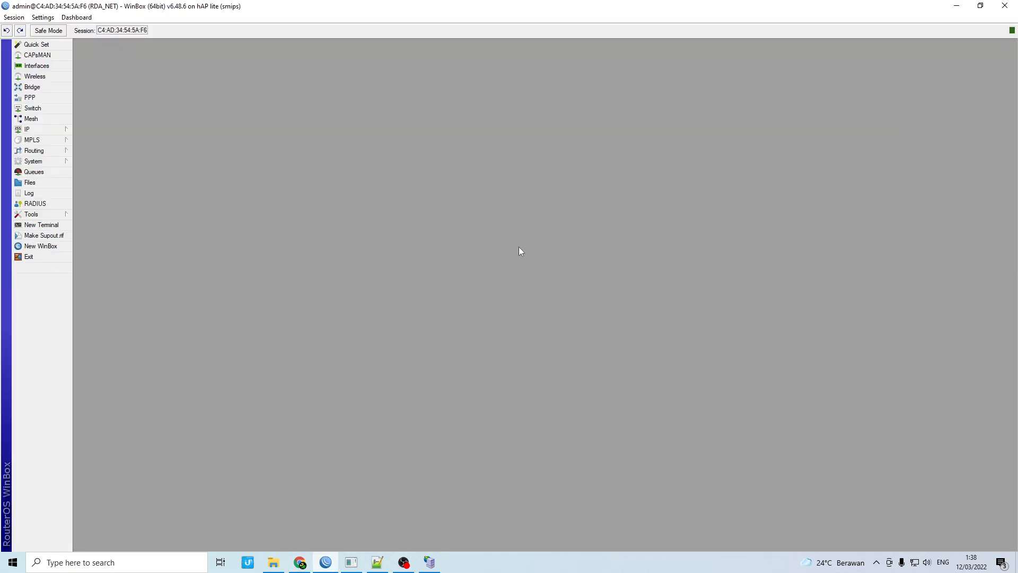
{"action": "left_click", "coordinate": [61, 164]}
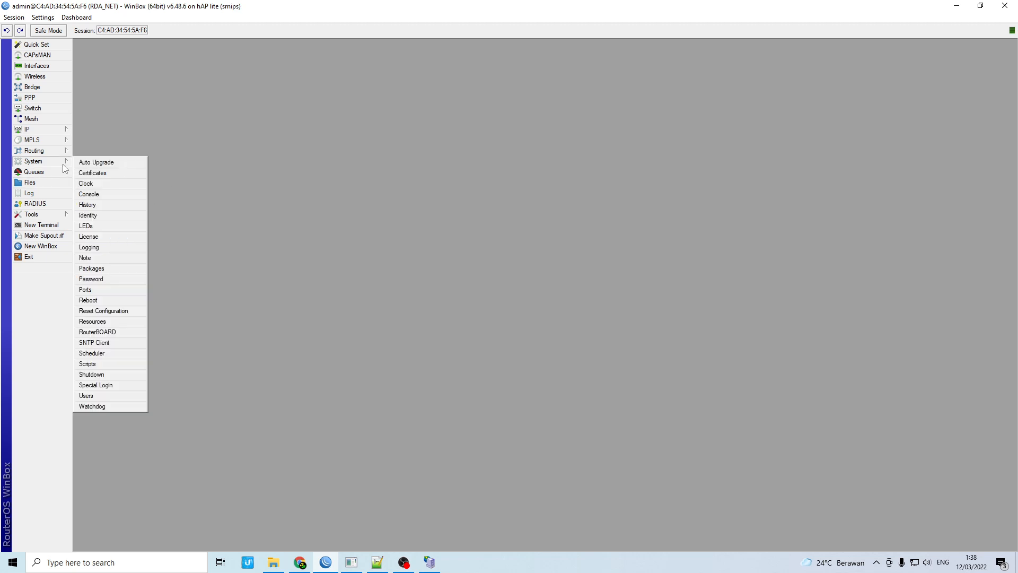
{"action": "left_click", "coordinate": [87, 396]}
{"action": "left_click", "coordinate": [399, 250]}
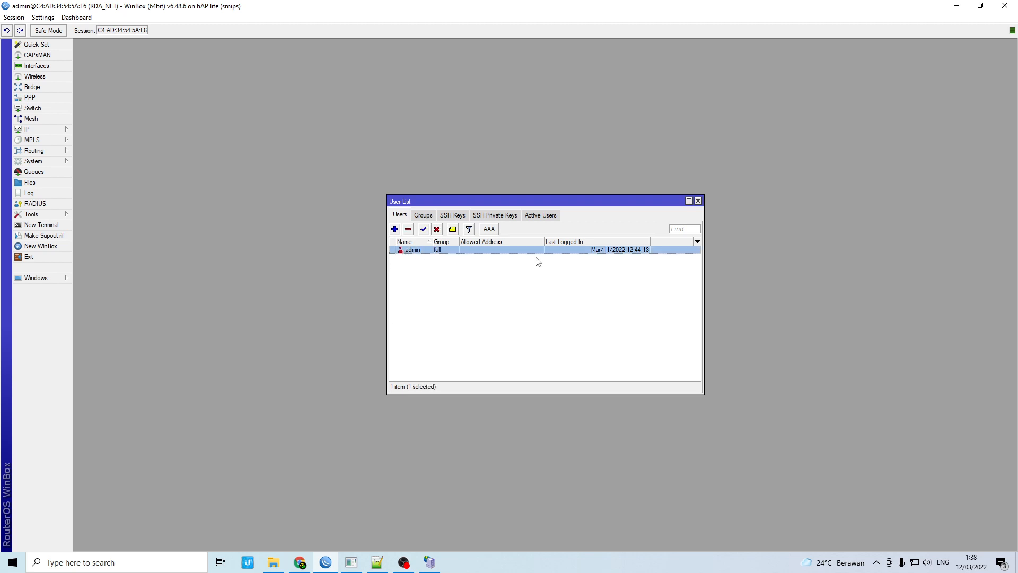
{"action": "double_click", "coordinate": [420, 252]}
{"action": "left_click", "coordinate": [631, 267]}
{"action": "left_click", "coordinate": [300, 562]}
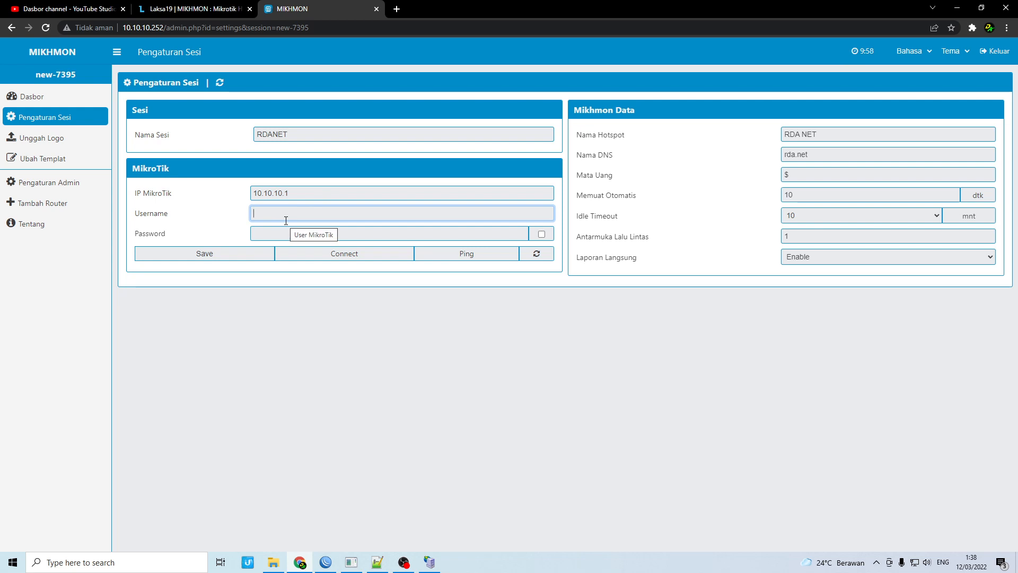
Enter router username admin and the router password, save session RDANET, and ping 10.10.10.1:8728
{"action": "type", "text": "ad"}
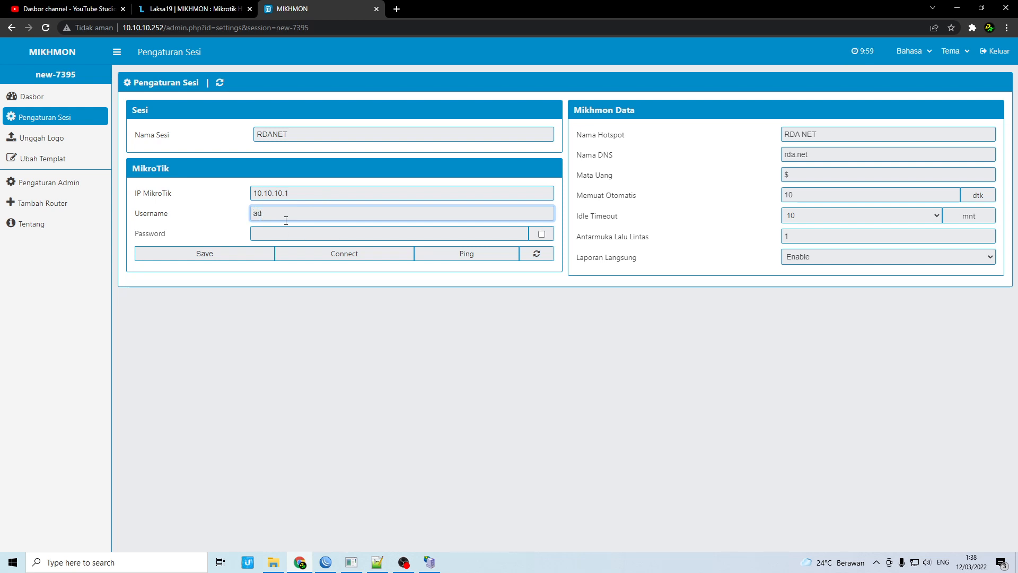
{"action": "type", "text": "min"}
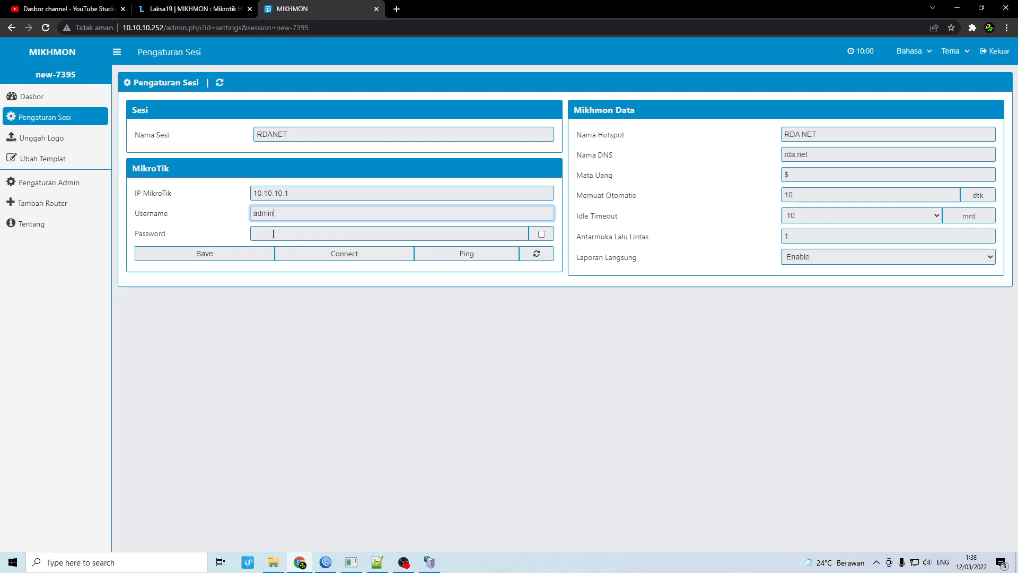
{"action": "left_click", "coordinate": [273, 234]}
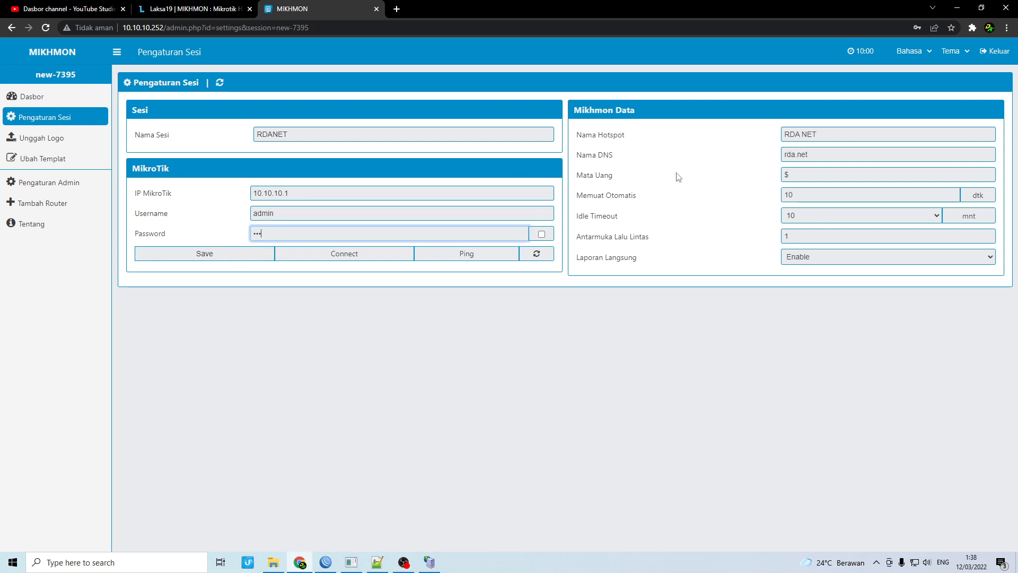
{"action": "left_click", "coordinate": [213, 253]}
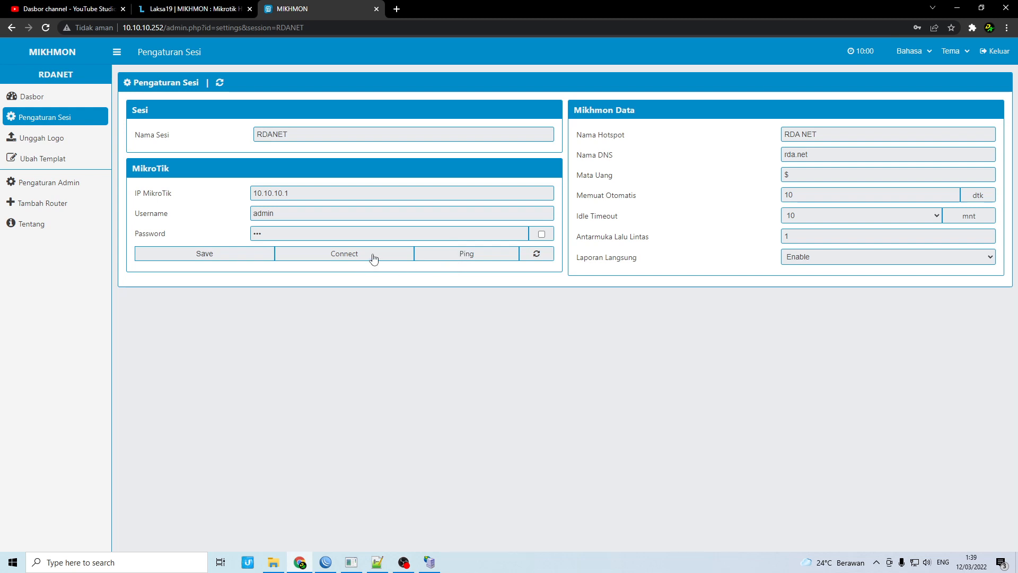
{"action": "left_click", "coordinate": [456, 253]}
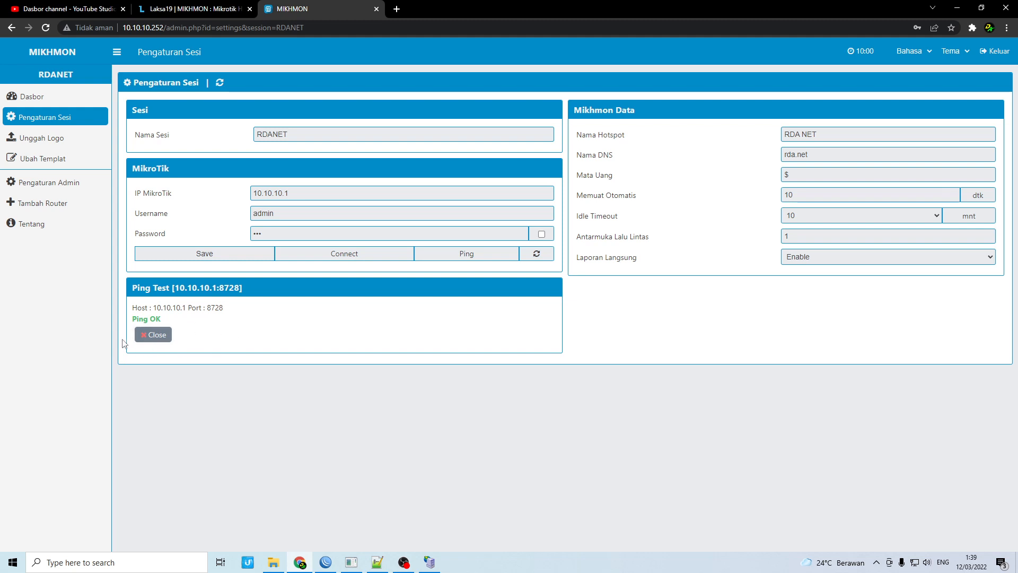
Connect to the hAP lite router and expand Hotspot, Profil Pengguna and Pengaturan in the sidebar
{"action": "left_click", "coordinate": [362, 259]}
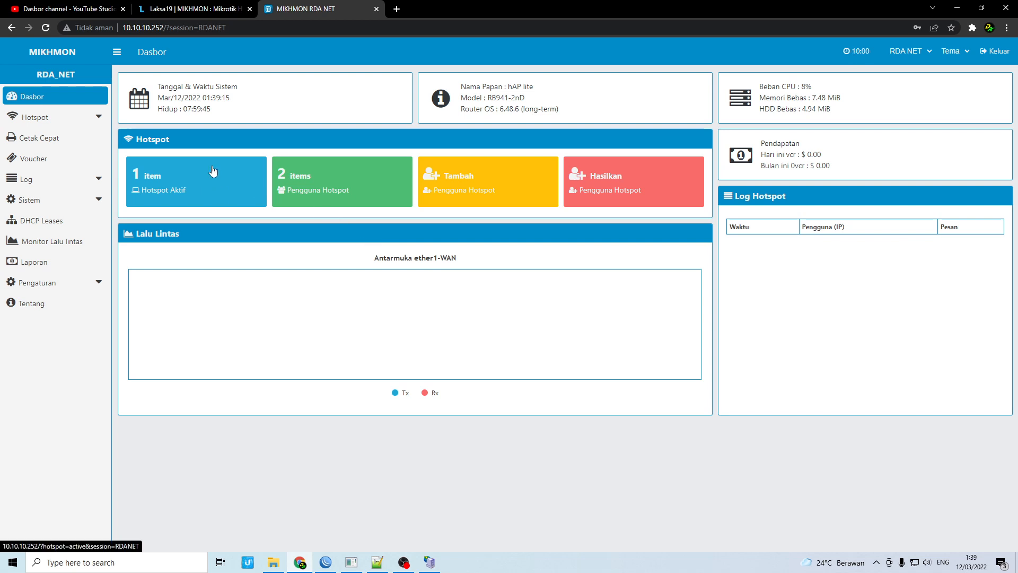
{"action": "left_click", "coordinate": [83, 124]}
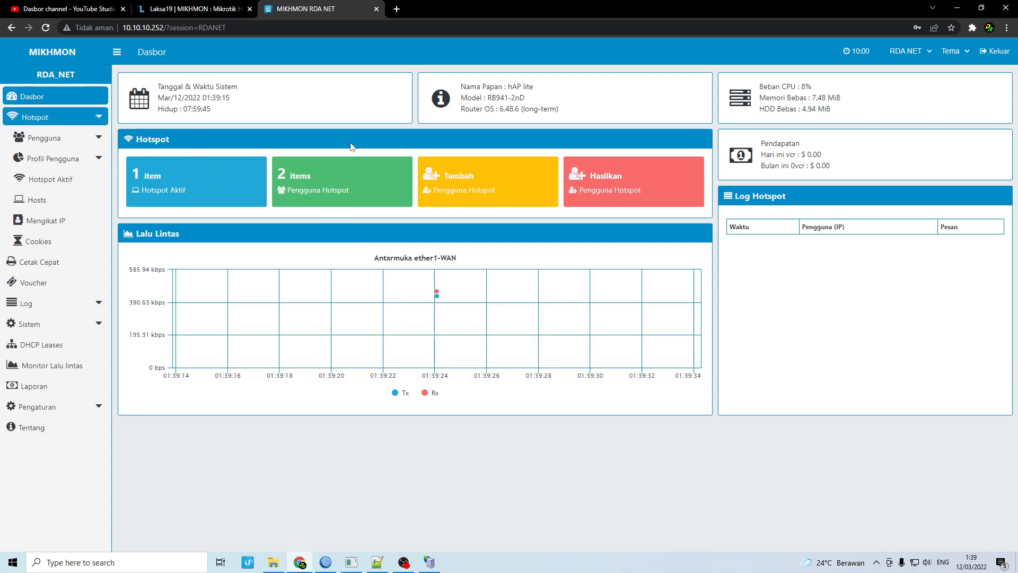
{"action": "left_click", "coordinate": [77, 165]}
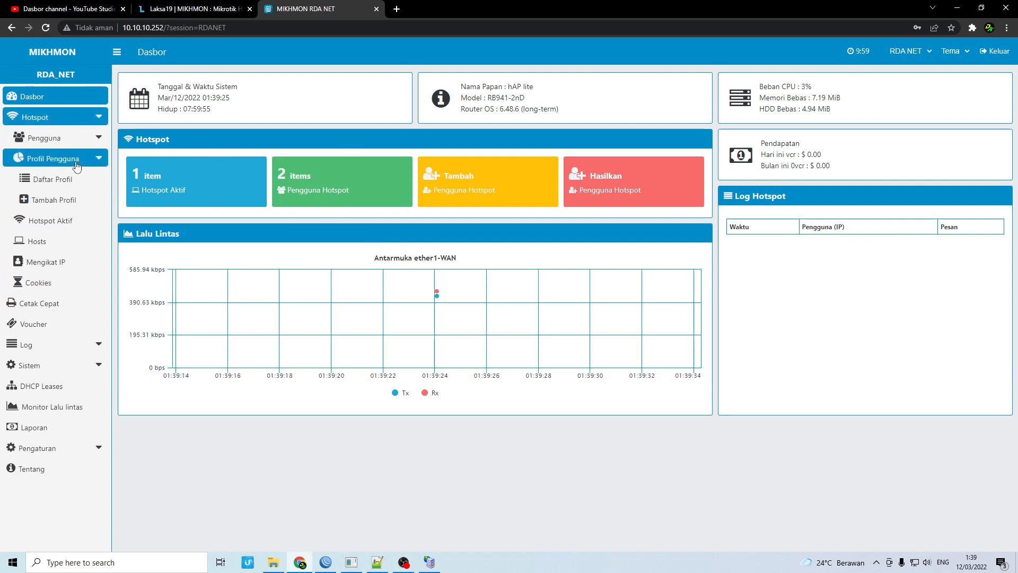
{"action": "left_click", "coordinate": [79, 447]}
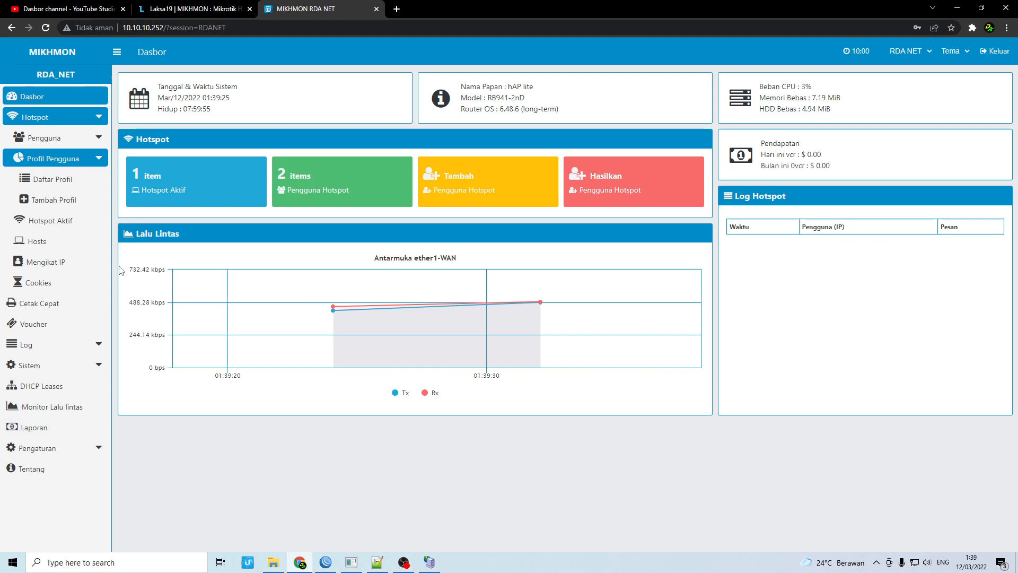
{"action": "left_click", "coordinate": [70, 459]}
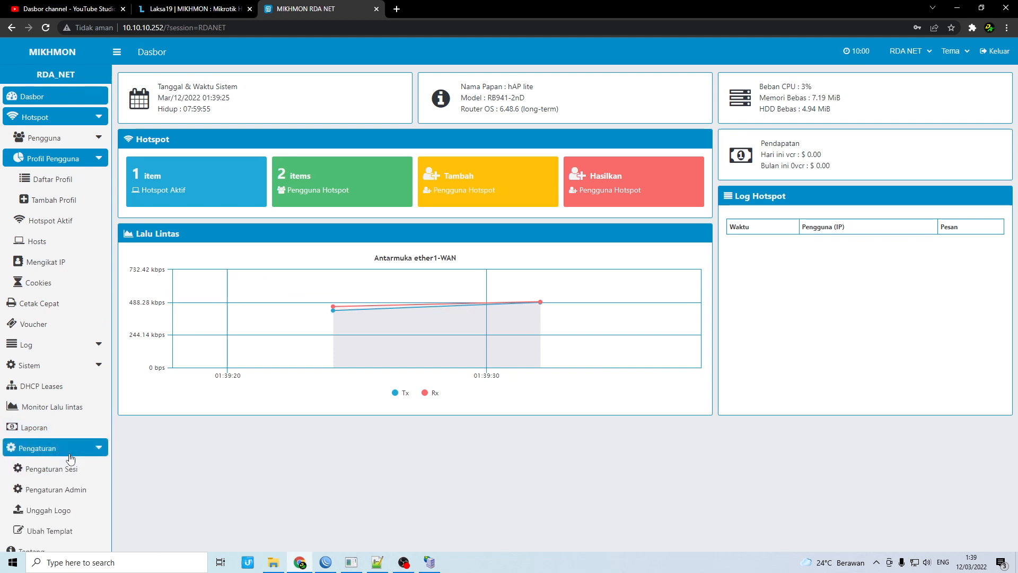
On Pengaturan Admin, try English and Spanish, revert to Indonesia, then open the RDA NET session
{"action": "left_click", "coordinate": [73, 486]}
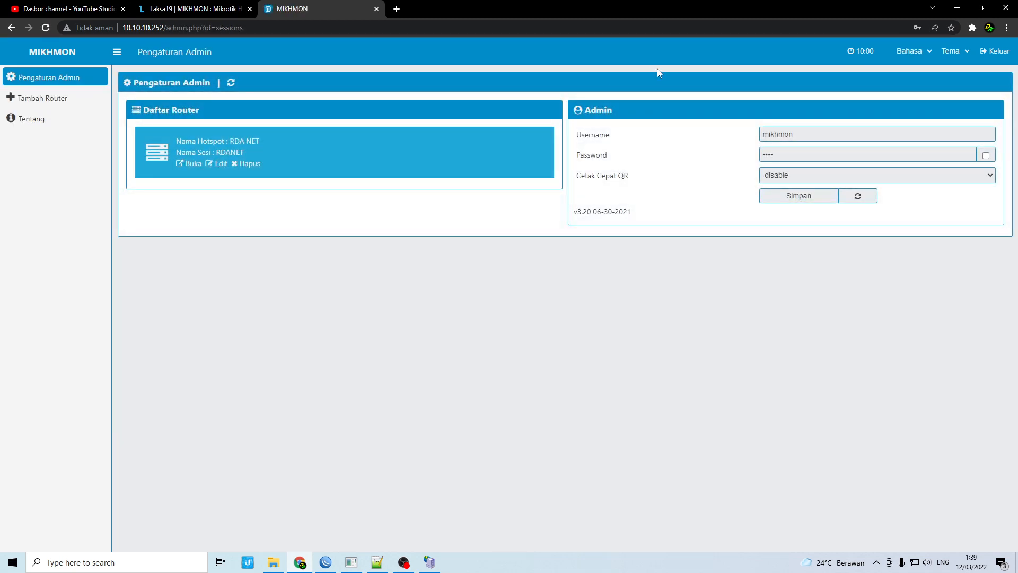
{"action": "left_click", "coordinate": [914, 52]}
{"action": "left_click", "coordinate": [919, 72]}
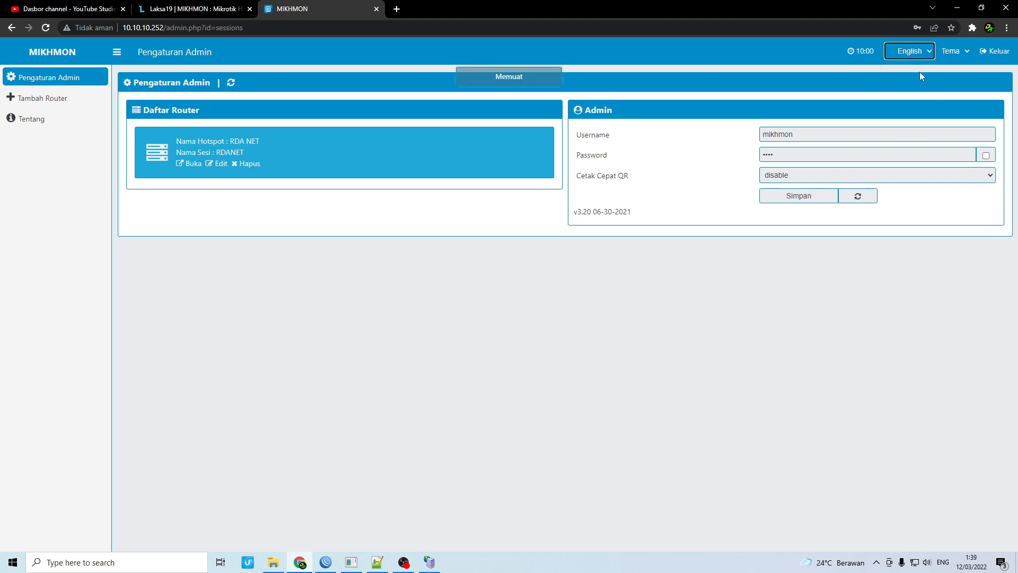
{"action": "left_click", "coordinate": [910, 52]}
{"action": "left_click", "coordinate": [915, 81]}
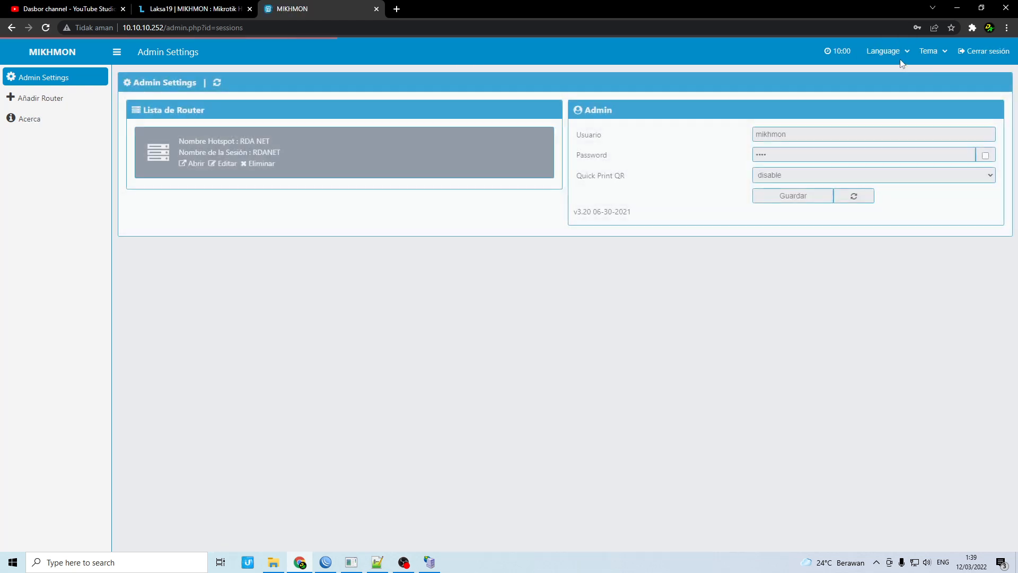
{"action": "left_click", "coordinate": [883, 52]}
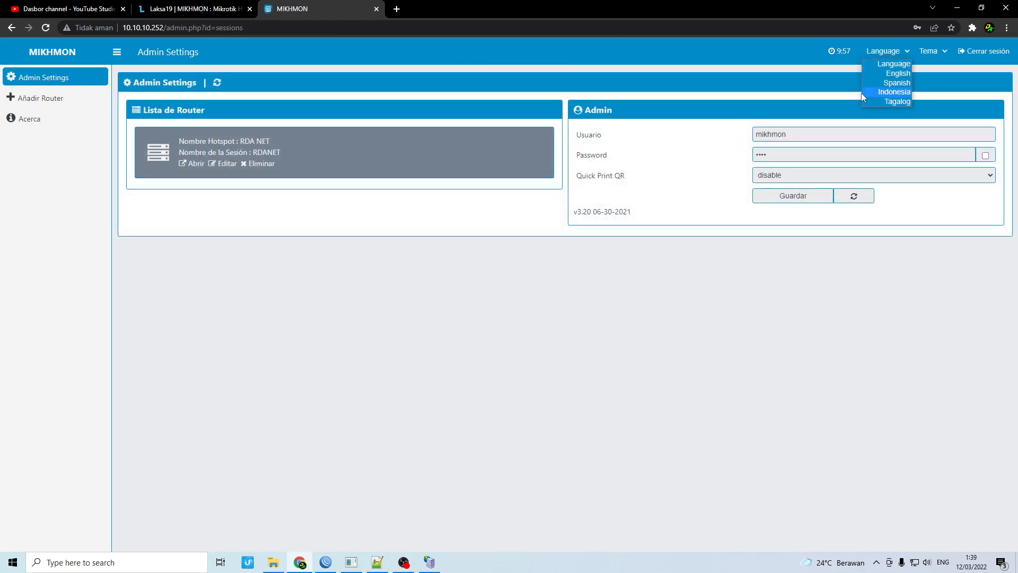
{"action": "left_click", "coordinate": [885, 93]}
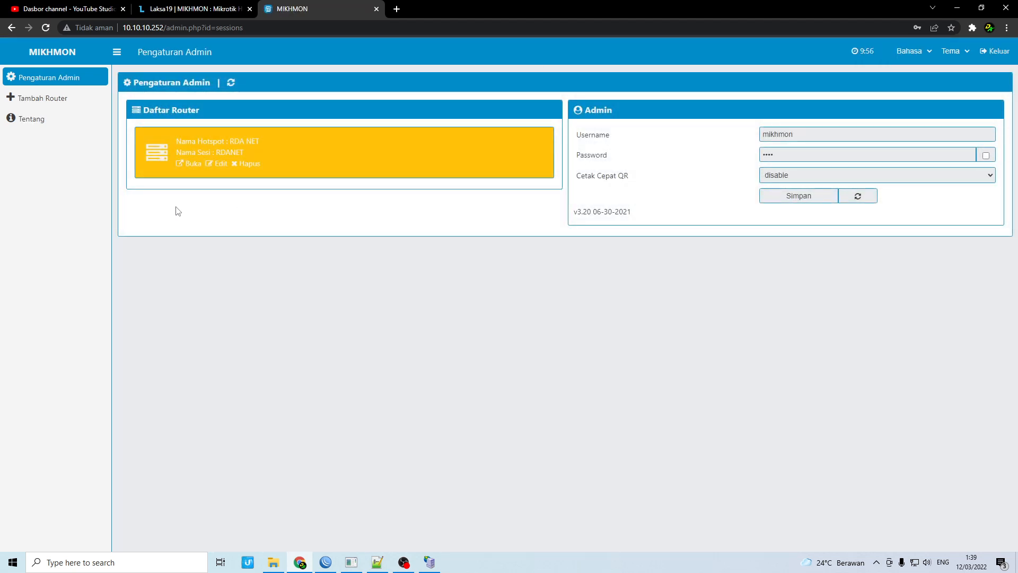
{"action": "left_click", "coordinate": [187, 167]}
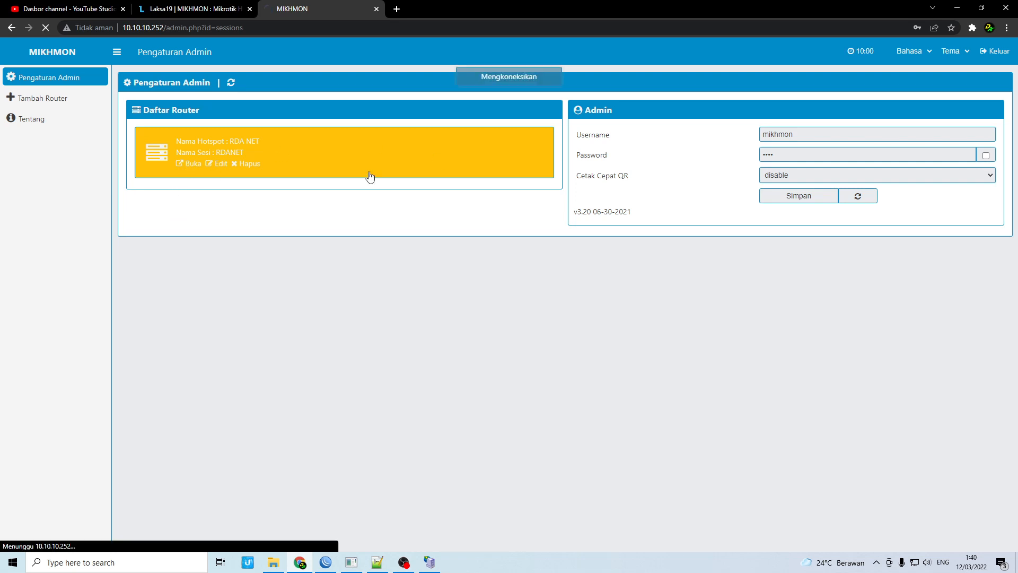
Start a new user profile under Hotspot > Profil Pengguna named 3jam-2000
{"action": "left_click", "coordinate": [79, 119]}
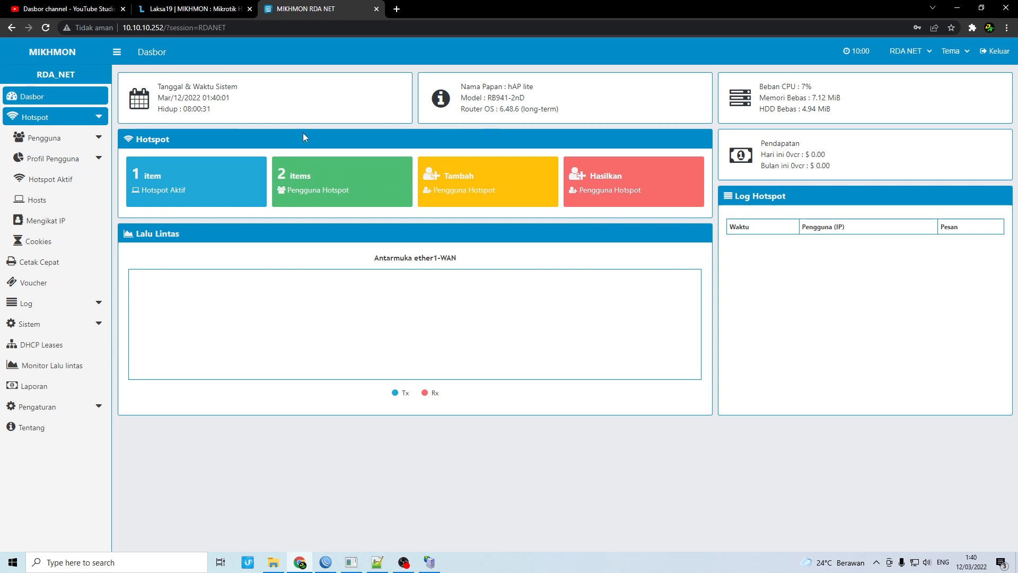
{"action": "left_click", "coordinate": [78, 161]}
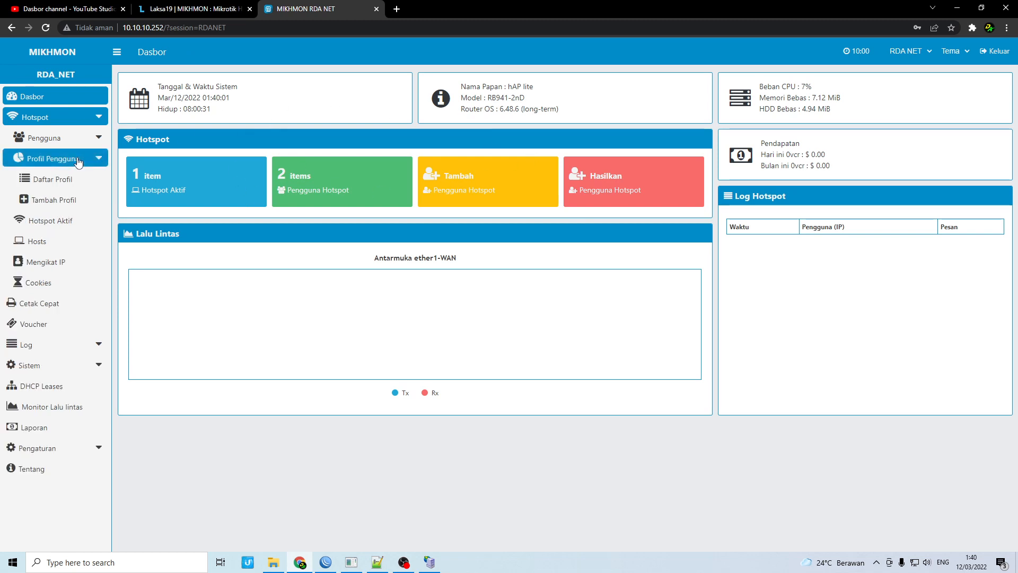
{"action": "left_click", "coordinate": [63, 204]}
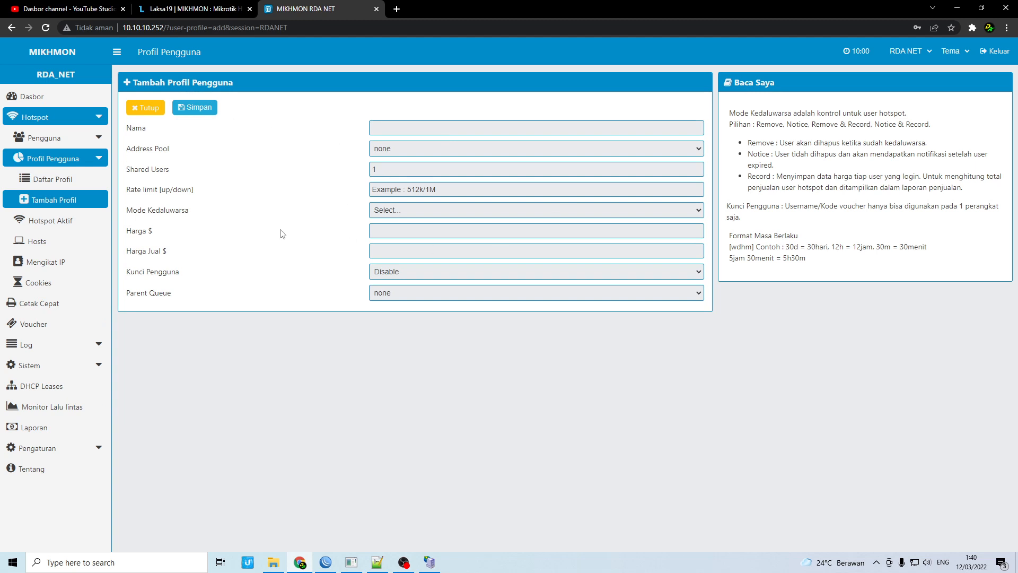
{"action": "left_click", "coordinate": [398, 121]}
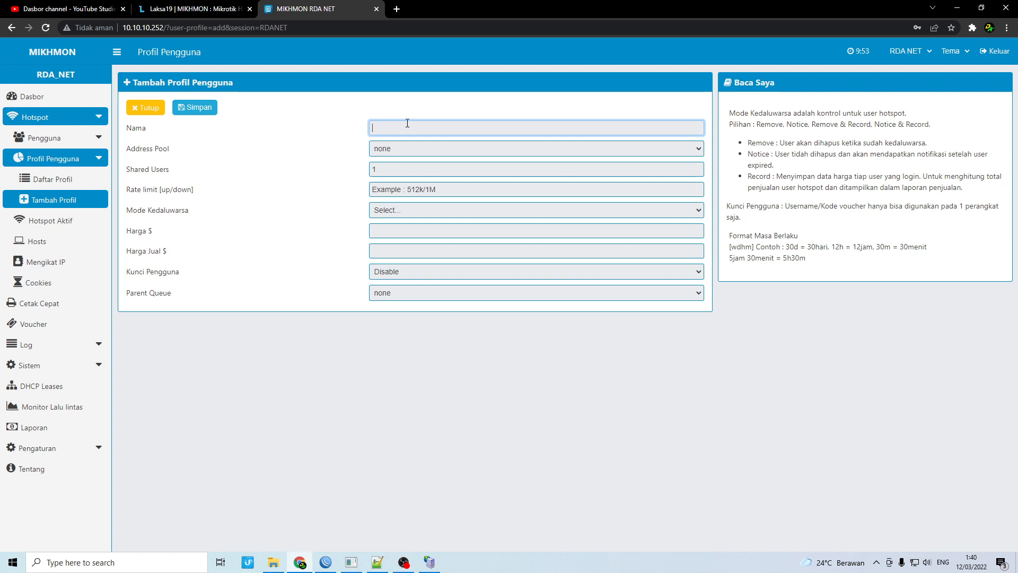
{"action": "type", "text": "3"}
{"action": "type", "text": "jam 2000"}
{"action": "left_click", "coordinate": [389, 189]}
Set the profile's rate limit to 2M/2M and expiry mode to Remove & Record
{"action": "left_click", "coordinate": [466, 190]}
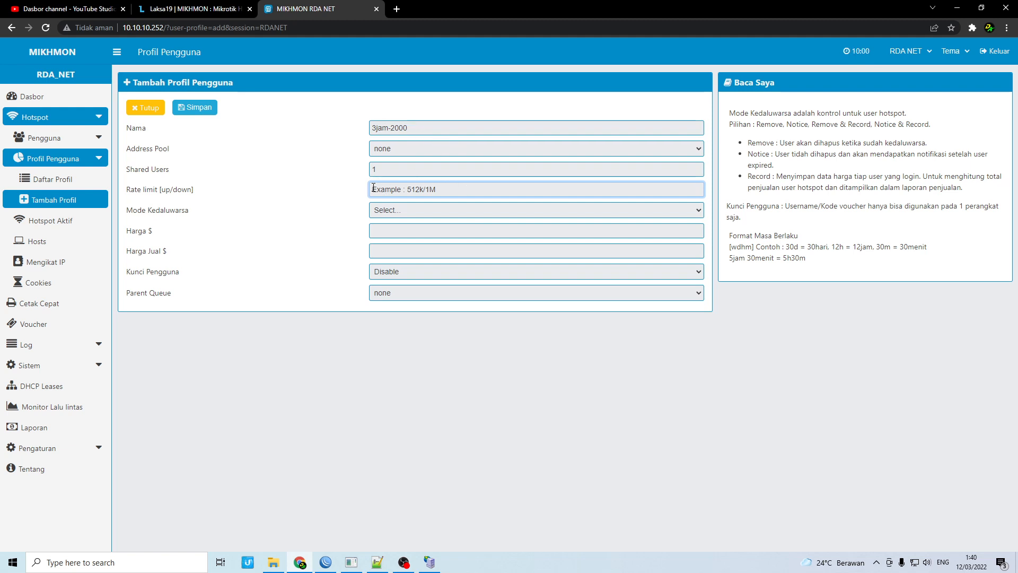
{"action": "type", "text": "1M/2"}
{"action": "type", "text": "M/2M"}
{"action": "mouse_move", "coordinate": [397, 188]}
{"action": "left_mouse_down"}
{"action": "mouse_move", "coordinate": [386, 187]}
{"action": "mouse_move", "coordinate": [395, 186]}
{"action": "left_mouse_up"}
{"action": "left_click", "coordinate": [386, 187]}
{"action": "left_click", "coordinate": [161, 192]}
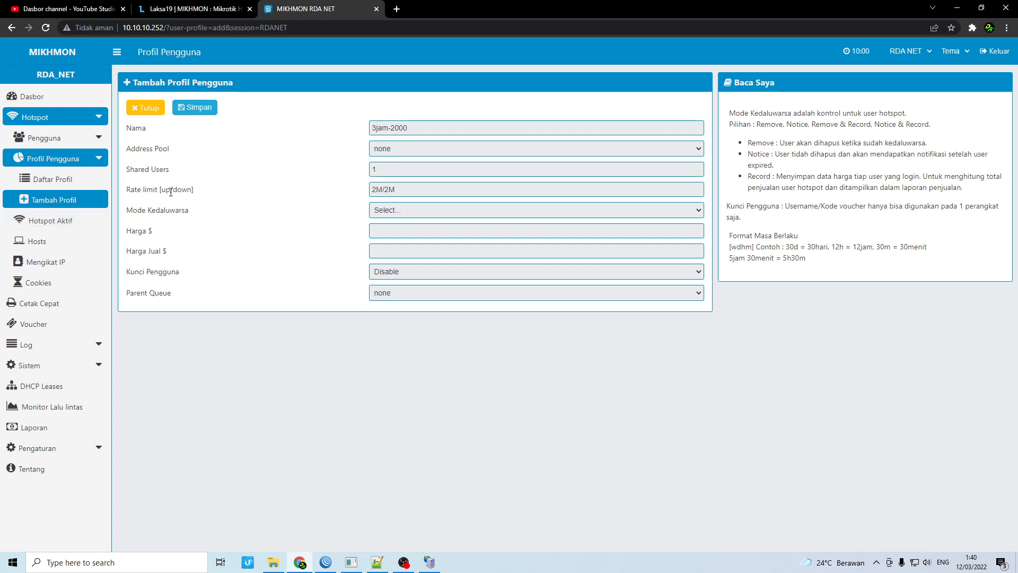
{"action": "mouse_move", "coordinate": [372, 189]}
{"action": "left_mouse_down"}
{"action": "mouse_move", "coordinate": [395, 190]}
{"action": "mouse_move", "coordinate": [386, 185]}
{"action": "left_mouse_up"}
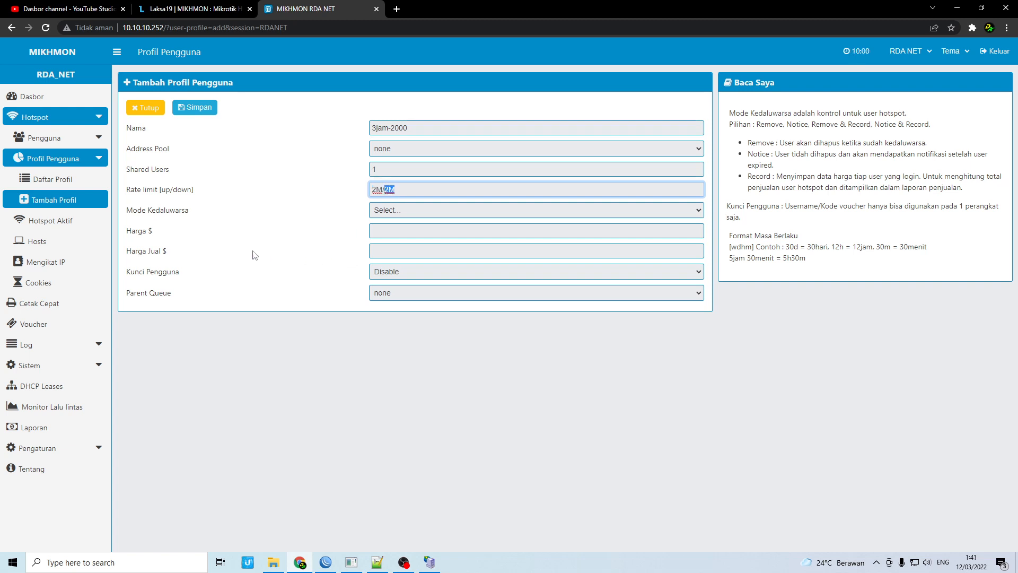
{"action": "left_click", "coordinate": [384, 209]}
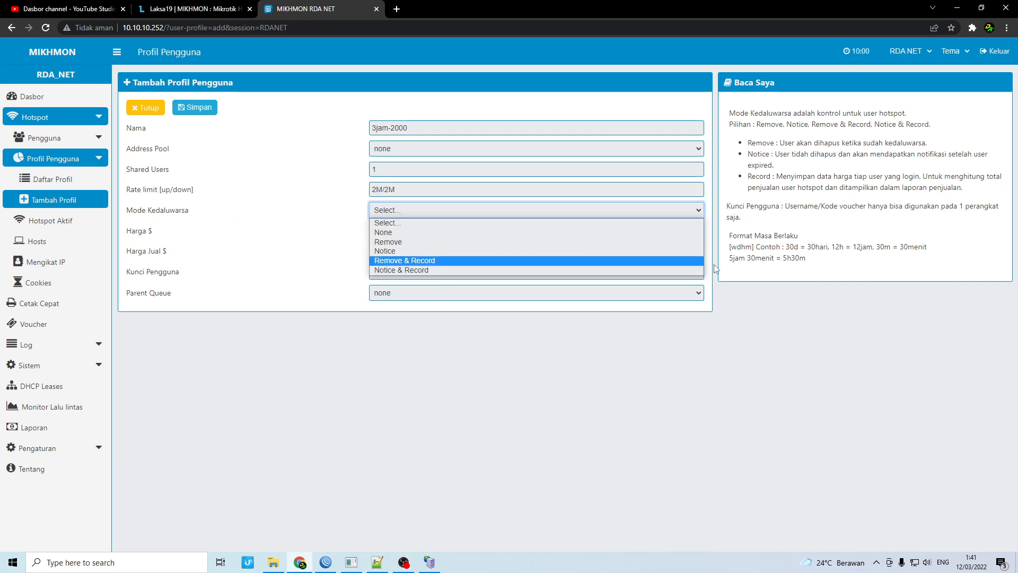
{"action": "left_click", "coordinate": [405, 260]}
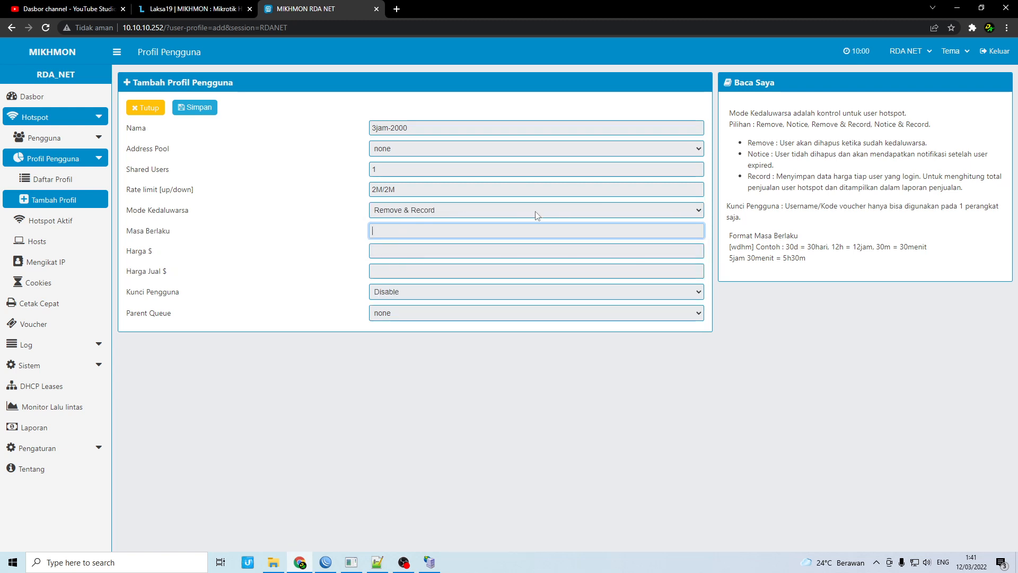
{"action": "left_click_drag", "start_coordinate": [748, 142], "coordinate": [961, 191]}
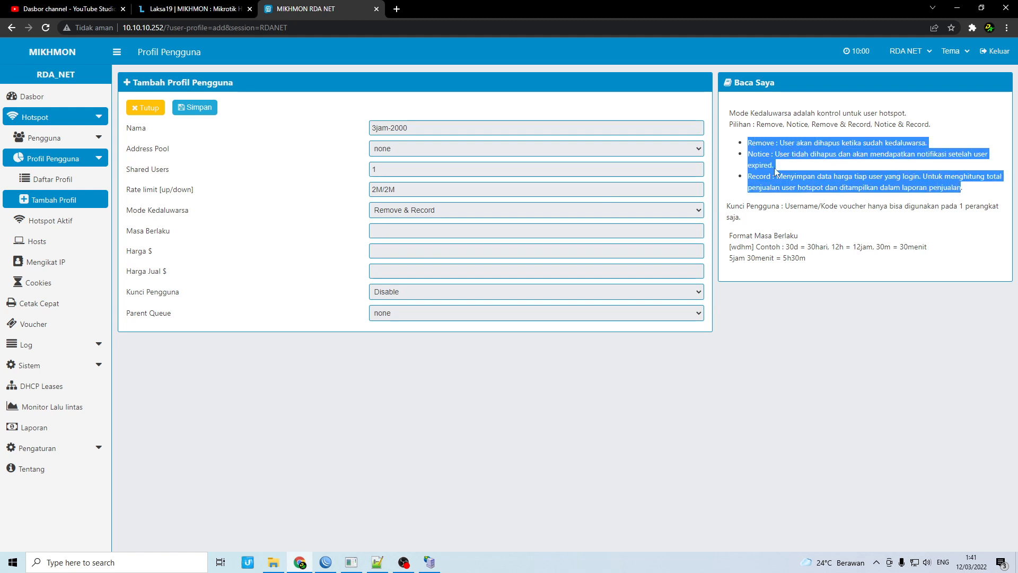
{"action": "left_click", "coordinate": [756, 144]}
{"action": "left_click_drag", "start_coordinate": [751, 145], "coordinate": [809, 156]}
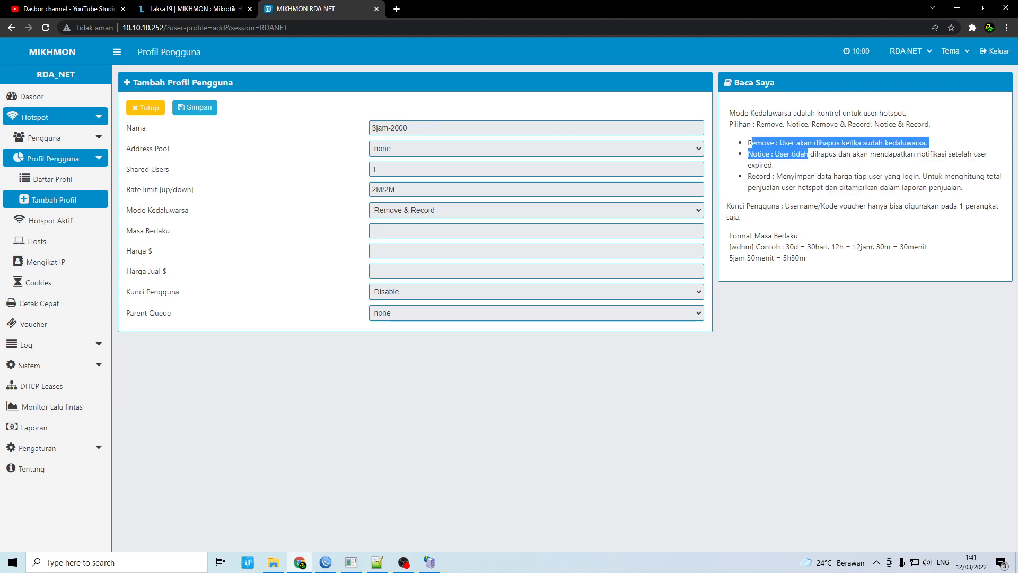
{"action": "left_click_drag", "start_coordinate": [751, 176], "coordinate": [958, 187]}
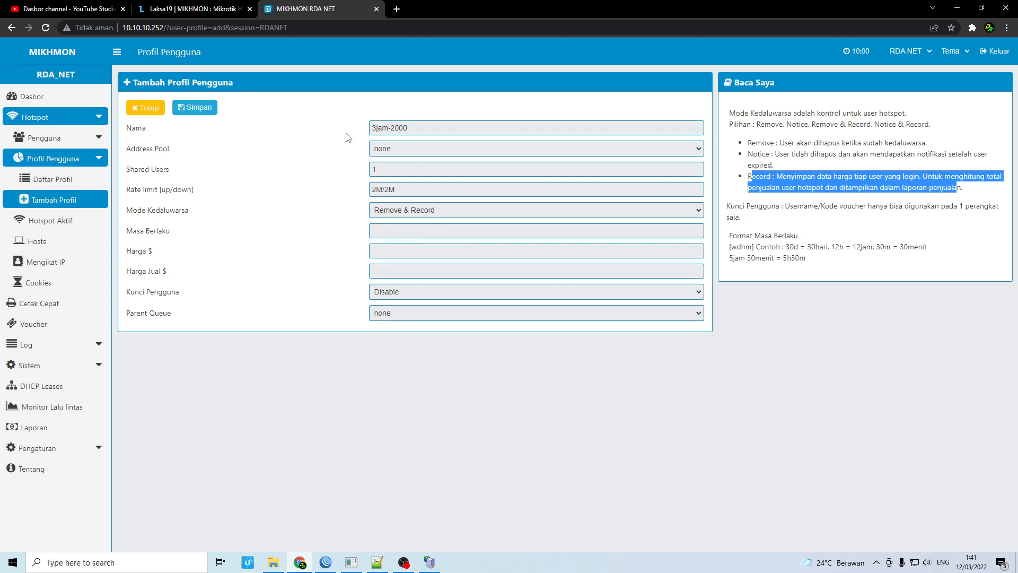
{"action": "left_click", "coordinate": [436, 105]}
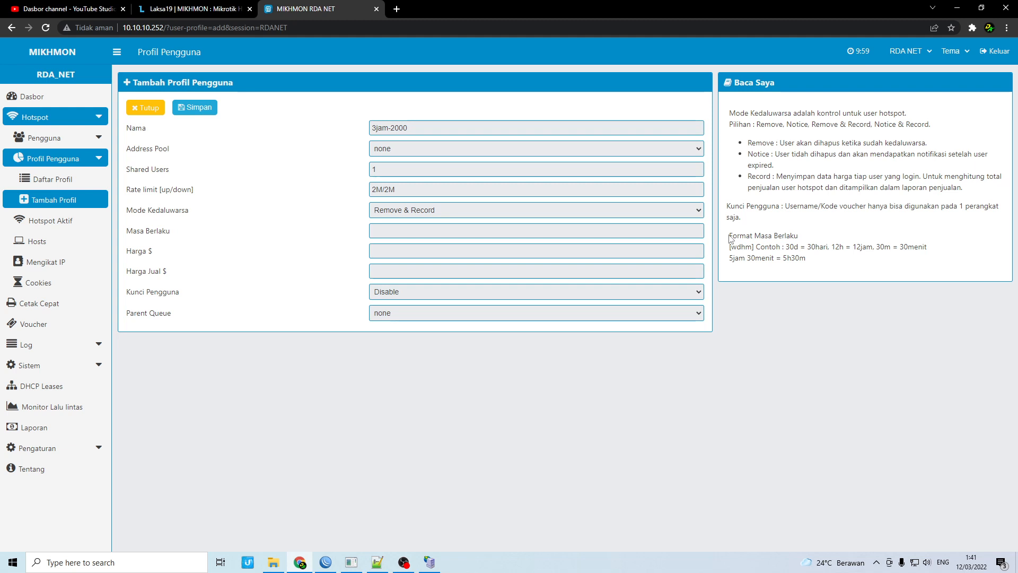
{"action": "left_click_drag", "start_coordinate": [729, 237], "coordinate": [862, 242]}
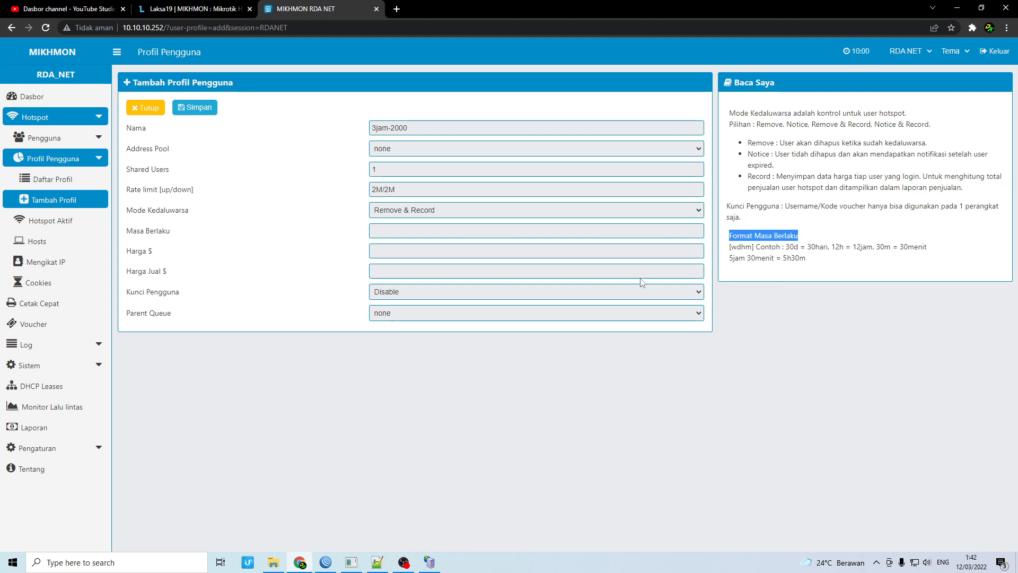
{"action": "left_click", "coordinate": [759, 242]}
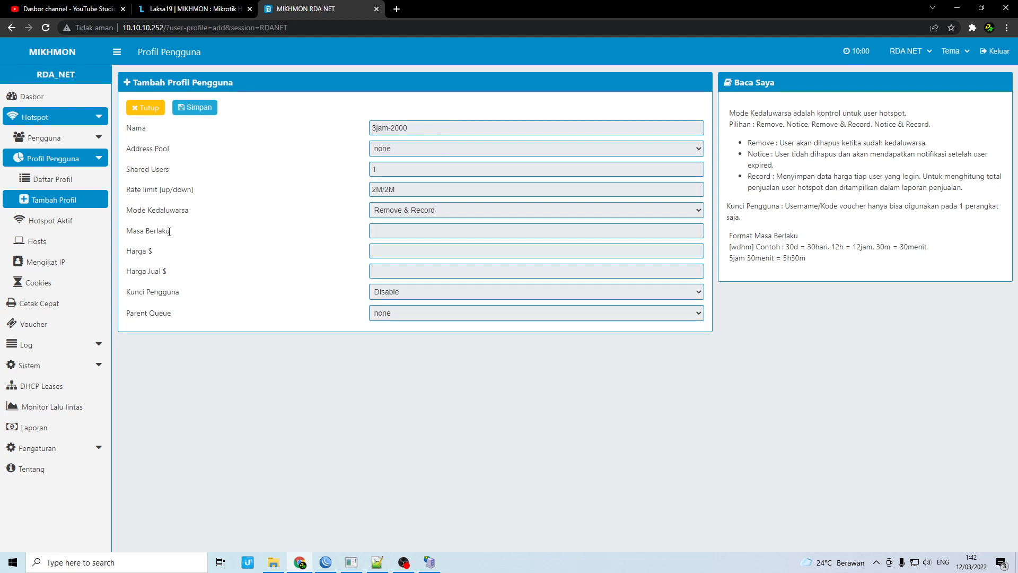
Set the 3jam-2000 profile's validity (Masa Berlaku) to 3h5m
{"action": "left_click", "coordinate": [387, 229]}
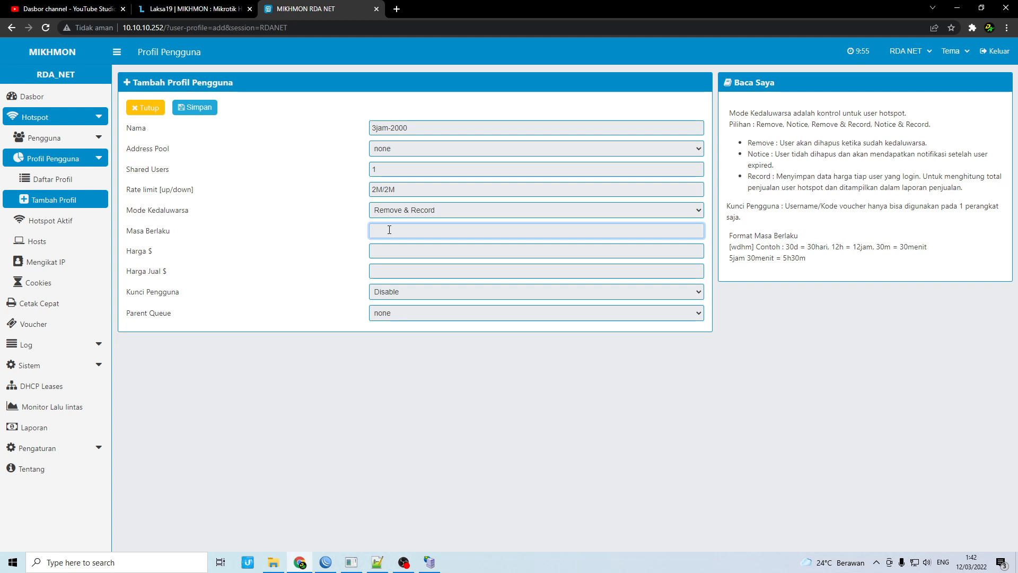
{"action": "type", "text": "3h5m"}
{"action": "double_click", "coordinate": [157, 256]}
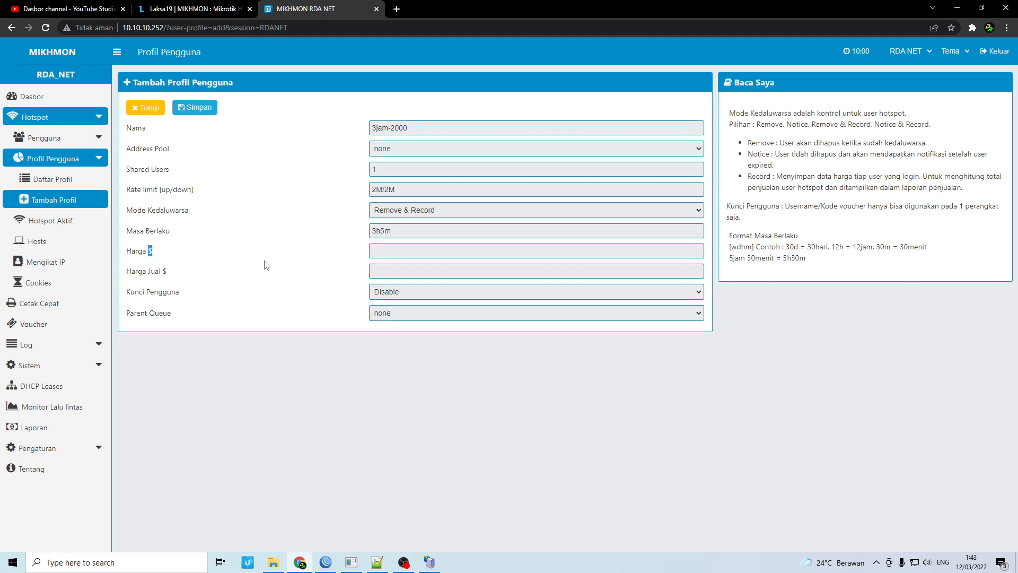
Enter price 2000 and selling price 2000, then save the profile
{"action": "left_click", "coordinate": [391, 247]}
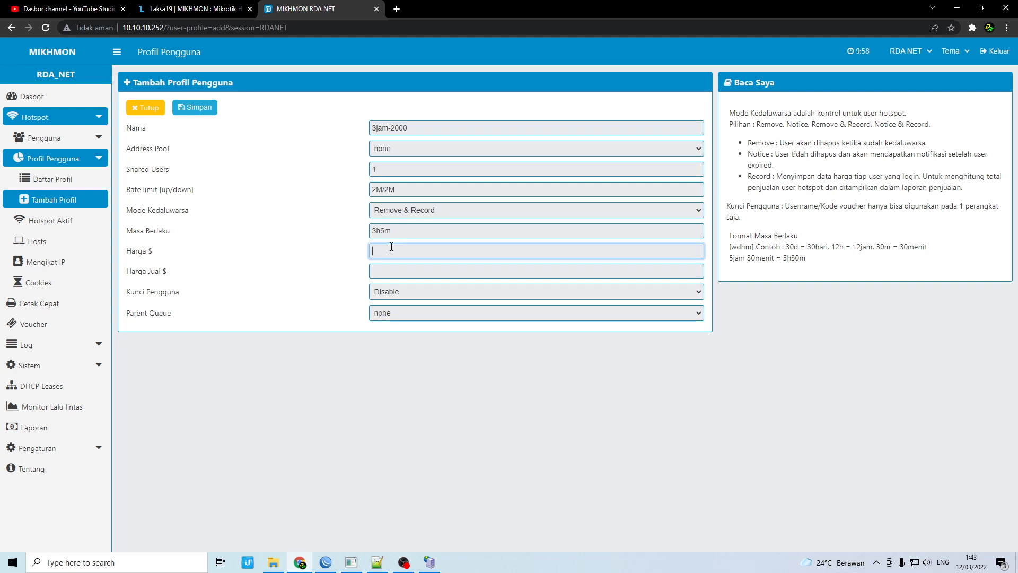
{"action": "type", "text": "2000"}
{"action": "left_click_drag", "start_coordinate": [406, 251], "coordinate": [322, 238]}
{"action": "left_click_drag", "start_coordinate": [177, 281], "coordinate": [128, 267]}
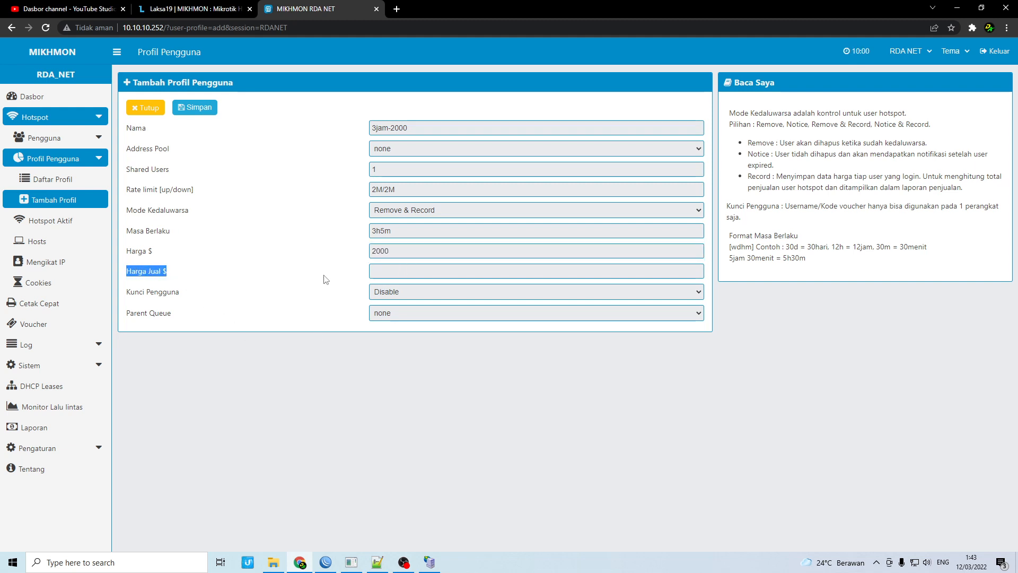
{"action": "left_click", "coordinate": [371, 272]}
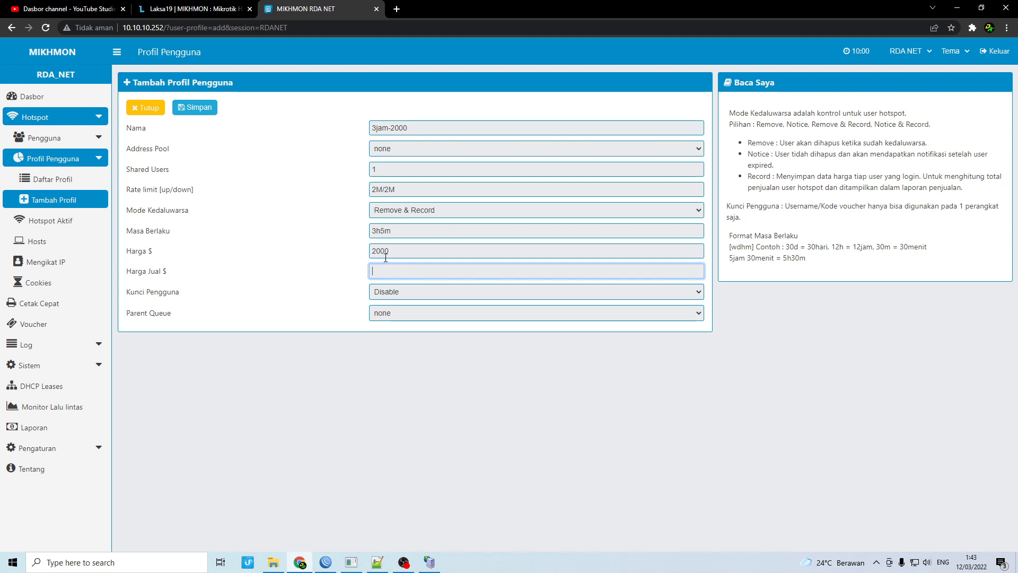
{"action": "key", "text": "shift+Tab"}
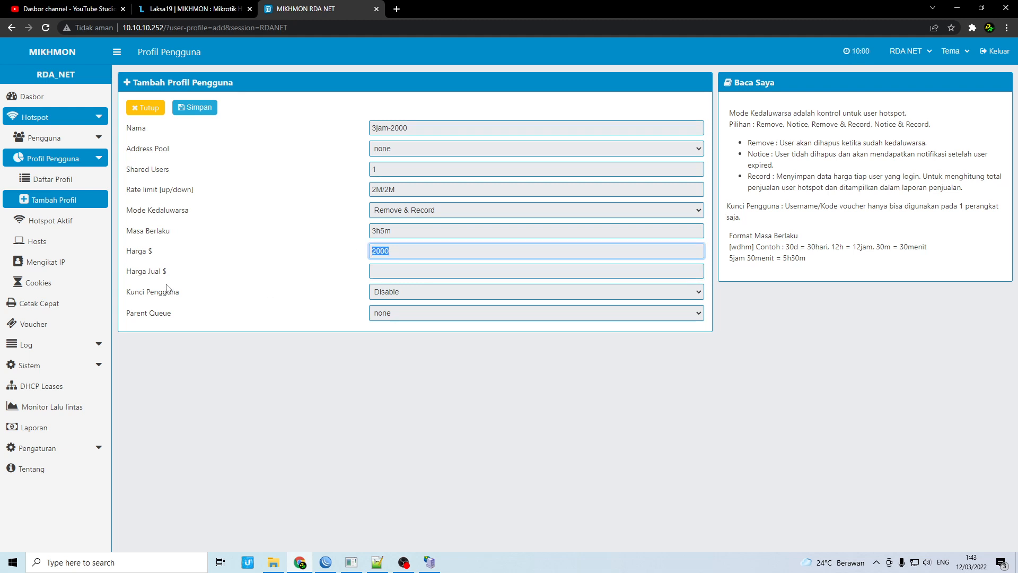
{"action": "left_click", "coordinate": [380, 270]}
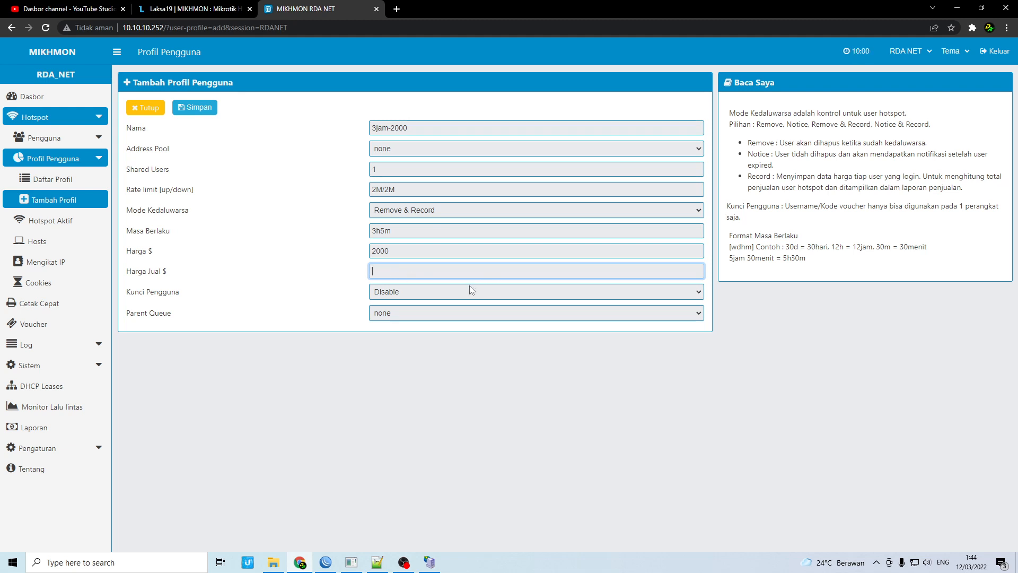
{"action": "type", "text": "2000"}
{"action": "left_click", "coordinate": [199, 112]}
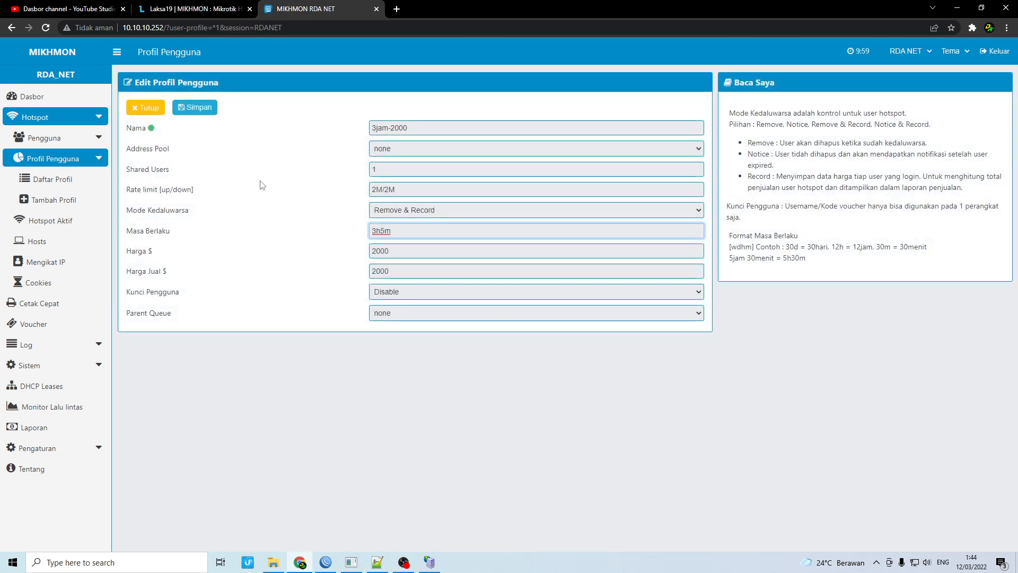
Start another new user profile named 1d-7000
{"action": "left_click", "coordinate": [74, 206]}
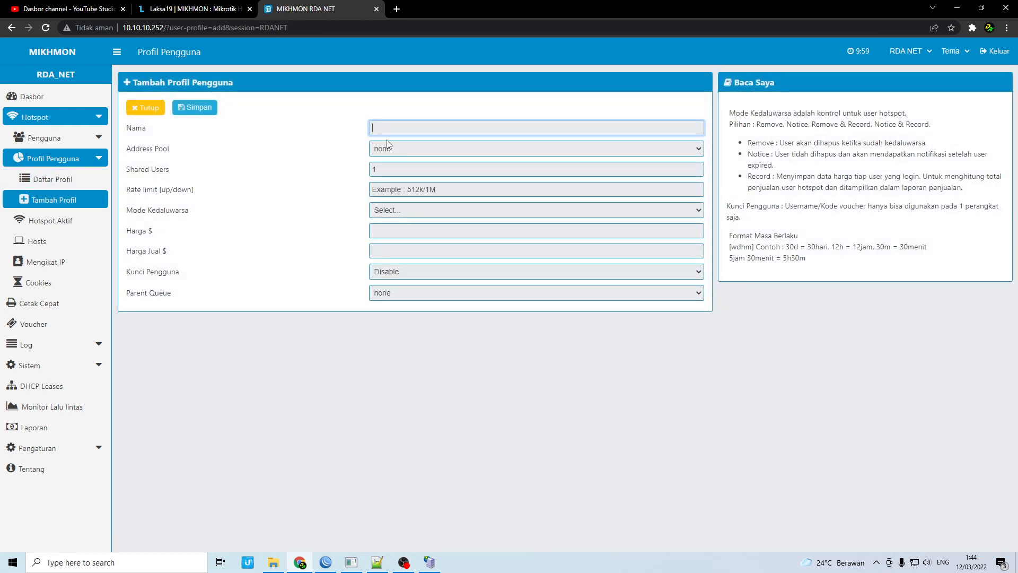
{"action": "type", "text": "12"}
{"action": "key", "text": "BackSpace"}
{"action": "key", "text": "BackSpace"}
{"action": "type", "text": "1d"}
{"action": "key", "text": "BackSpace"}
{"action": "key", "text": "BackSpace"}
{"action": "type", "text": "24h"}
{"action": "key", "text": "BackSpace"}
{"action": "key", "text": "BackSpace"}
{"action": "key", "text": "BackSpace"}
{"action": "type", "text": "1d"}
{"action": "type", "text": " 7000"}
Set its rate limit to 2M/2M and expiry mode to Remove & Record
{"action": "left_click", "coordinate": [382, 190]}
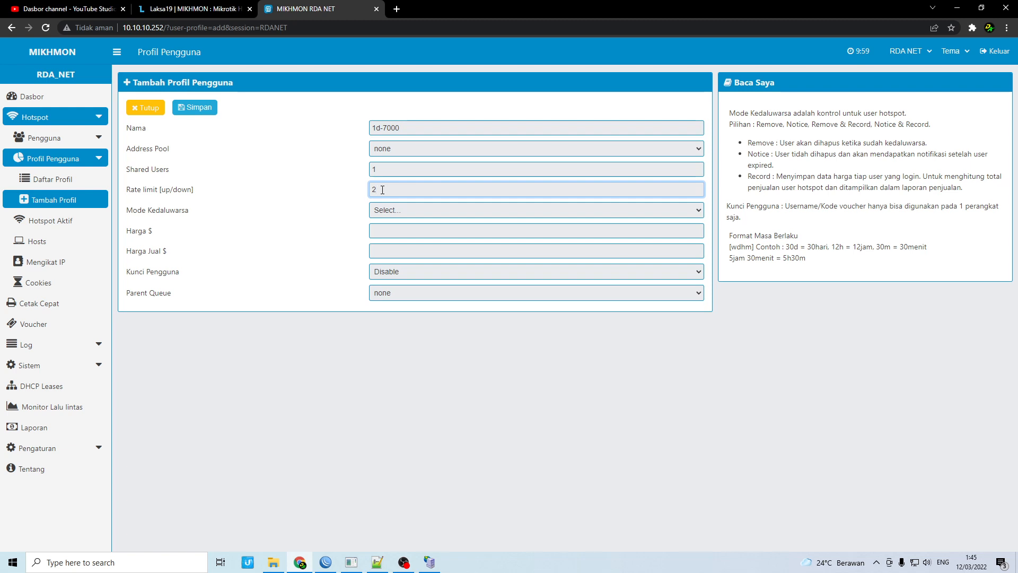
{"action": "type", "text": "M/2M"}
{"action": "left_click", "coordinate": [399, 210]}
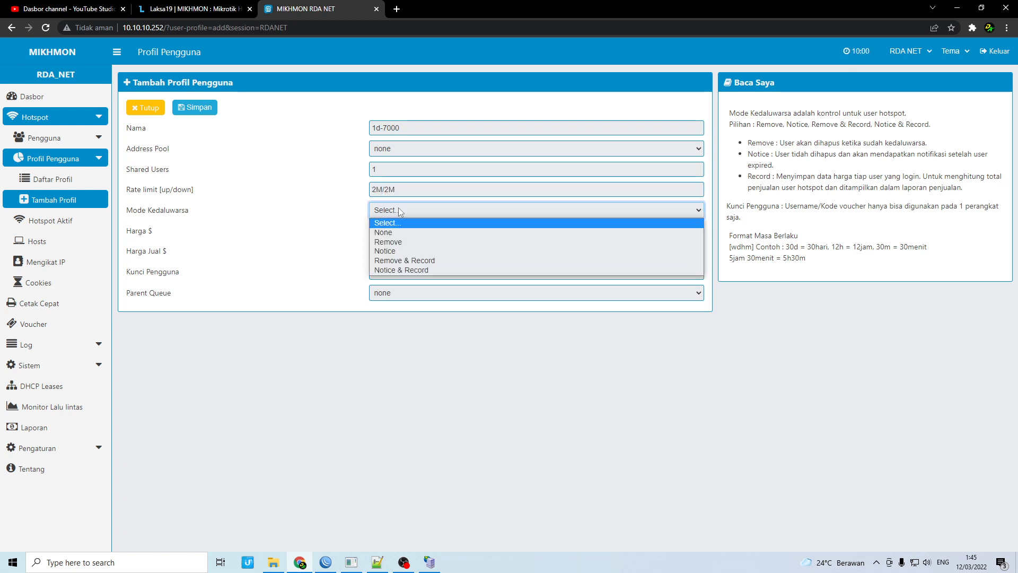
{"action": "left_click", "coordinate": [410, 256]}
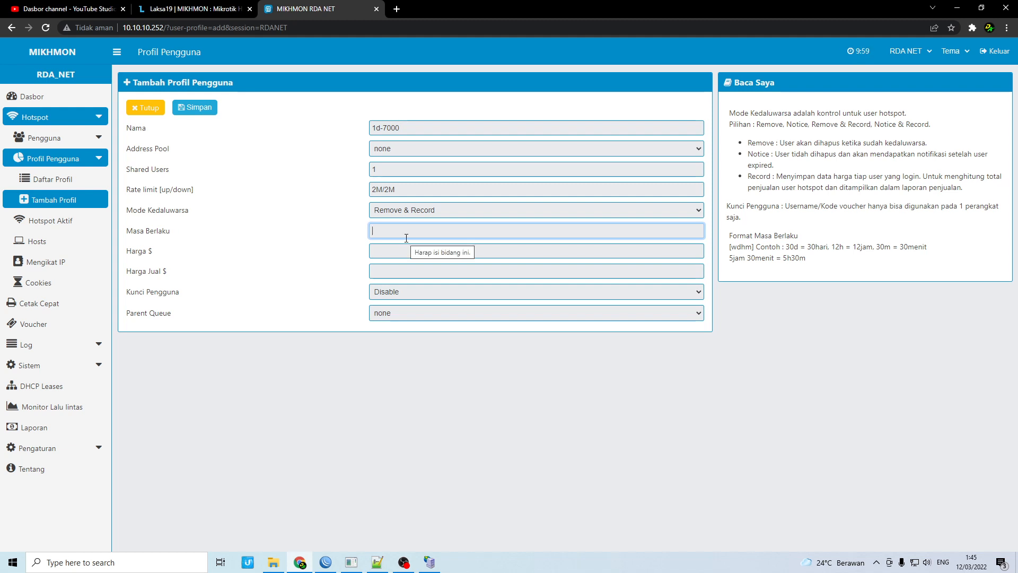
Enter validity 1d5m and price 7000 for the 1d-7000 profile
{"action": "type", "text": "1"}
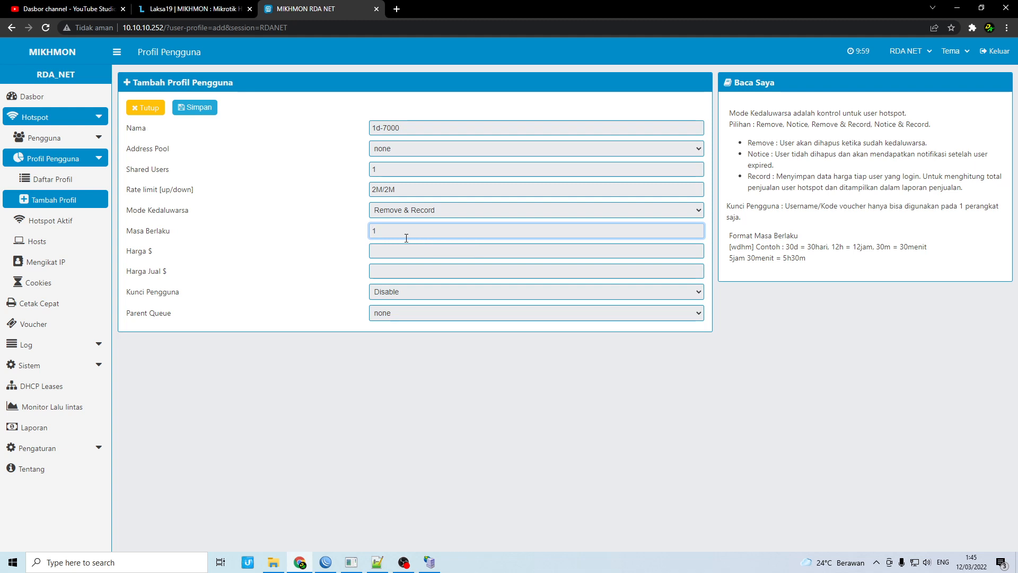
{"action": "type", "text": "d5m"}
{"action": "left_click", "coordinate": [397, 253]}
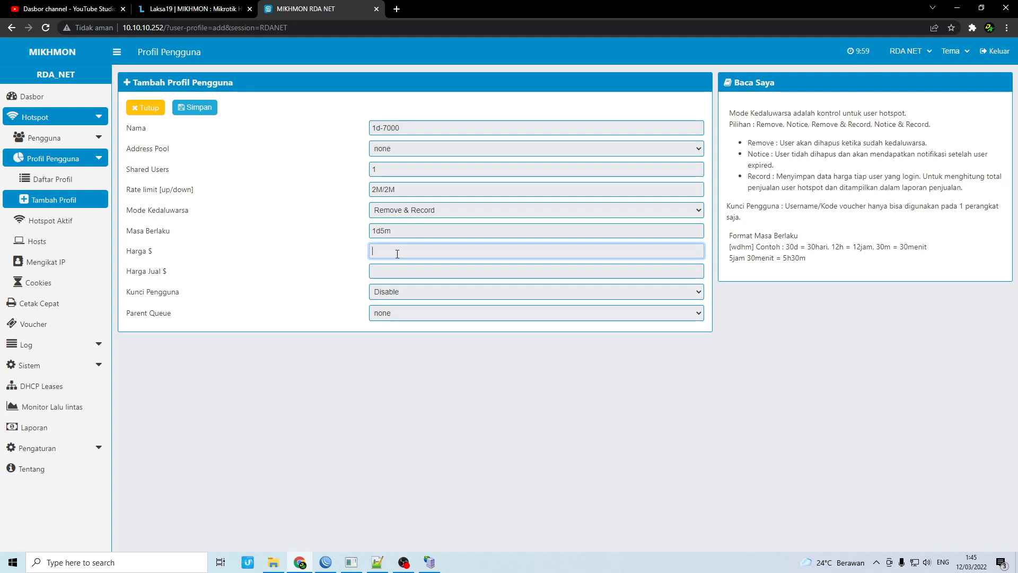
{"action": "type", "text": "7000"}
{"action": "left_click", "coordinate": [387, 270]}
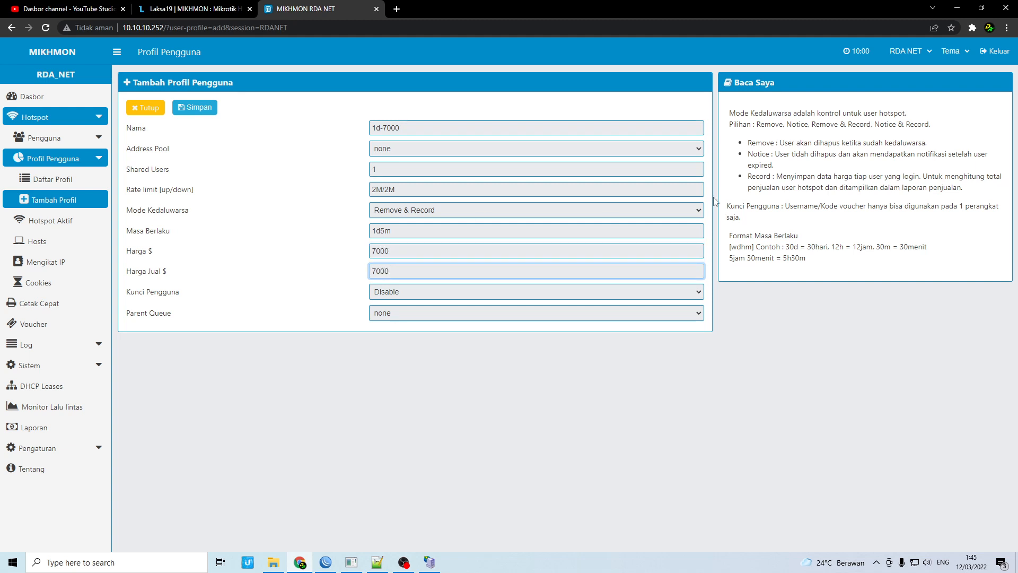
Save the 1d-7000 profile, review the three-profile list in Daftar Profil, and expand Pengaturan
{"action": "left_click", "coordinate": [210, 111]}
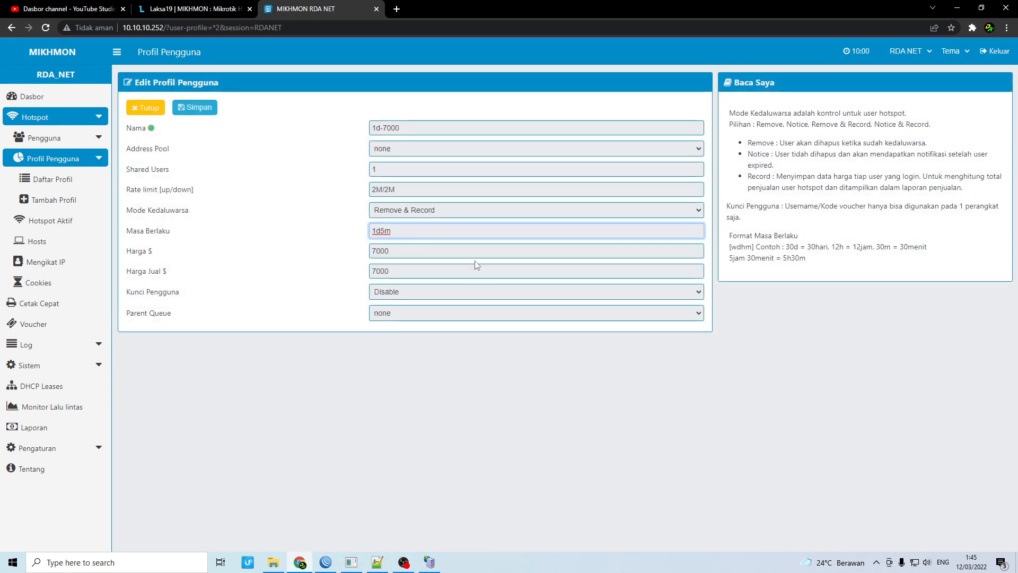
{"action": "left_click", "coordinate": [97, 179]}
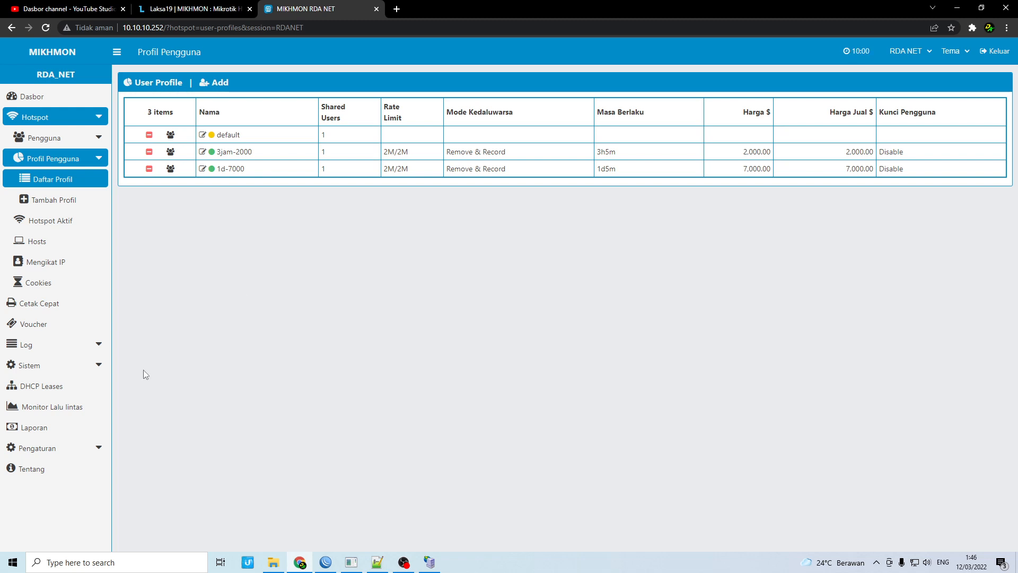
{"action": "left_click", "coordinate": [74, 450]}
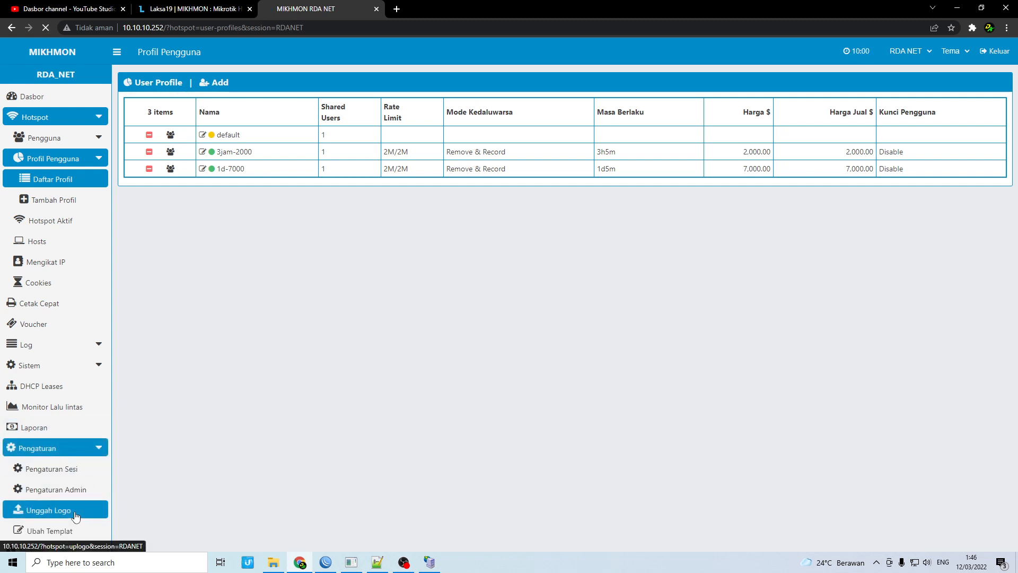
On Unggah Logo, delete logo-kemangi41.png and note the required file name logo-RDANET.png
{"action": "left_click", "coordinate": [58, 511]}
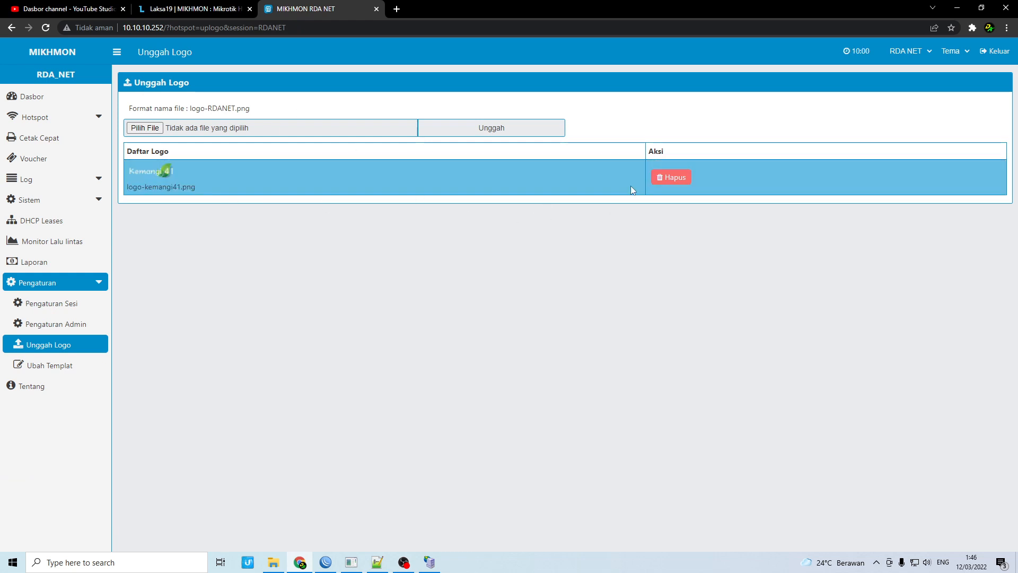
{"action": "left_click", "coordinate": [671, 177]}
{"action": "left_click", "coordinate": [563, 87]}
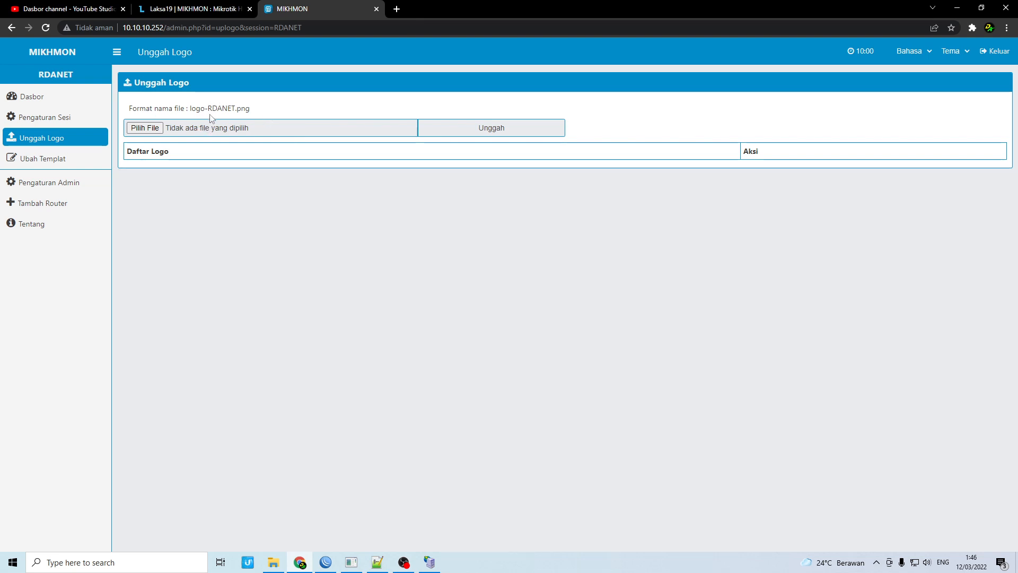
{"action": "left_click_drag", "start_coordinate": [189, 108], "coordinate": [254, 111]}
{"action": "left_click", "coordinate": [261, 110]}
Browse to Mikhmon Server > mikhmon > img and open logo.png with Adobe Photoshop CS3
{"action": "left_click", "coordinate": [273, 562]}
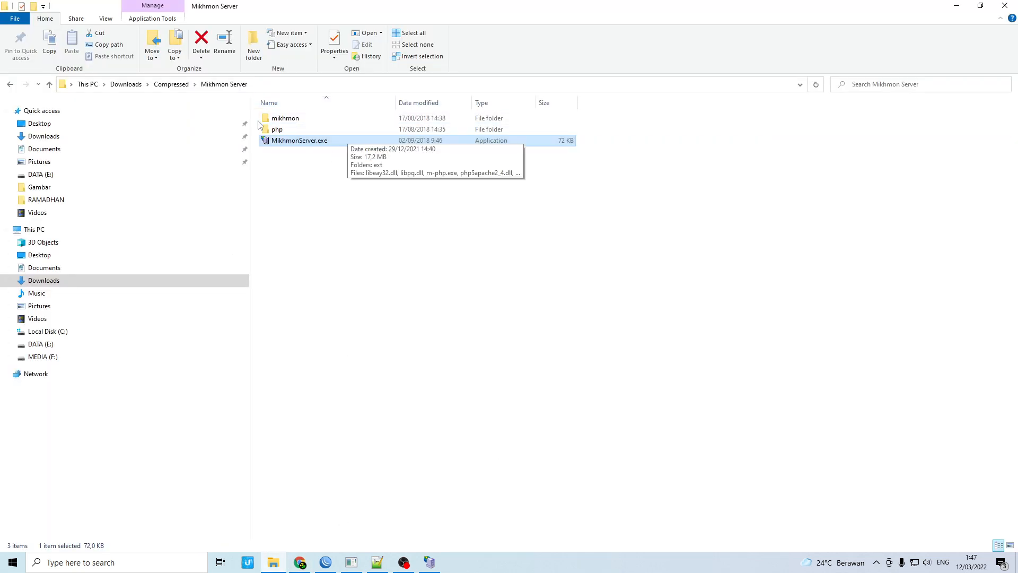
{"action": "double_click", "coordinate": [312, 117]}
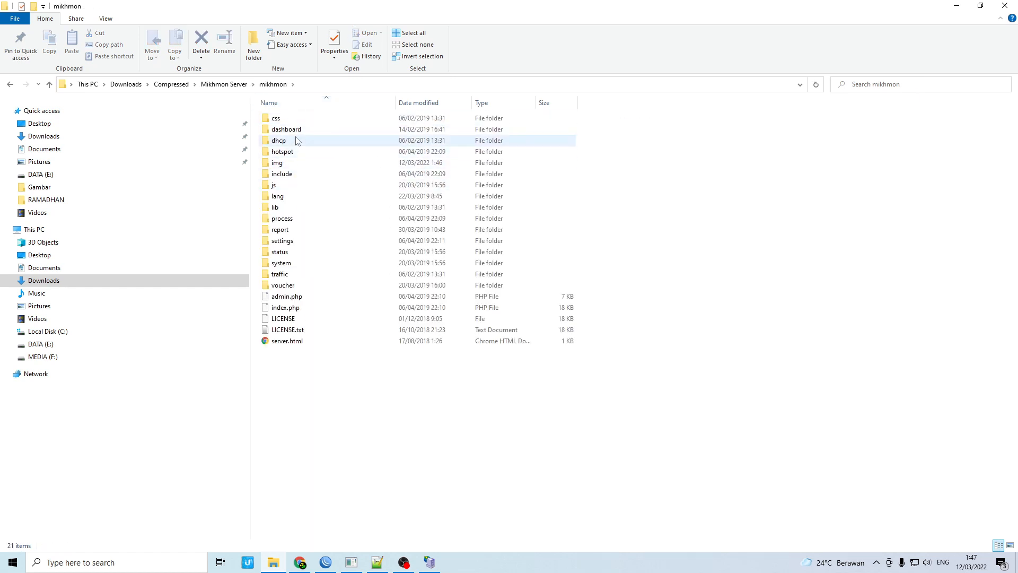
{"action": "double_click", "coordinate": [295, 166]}
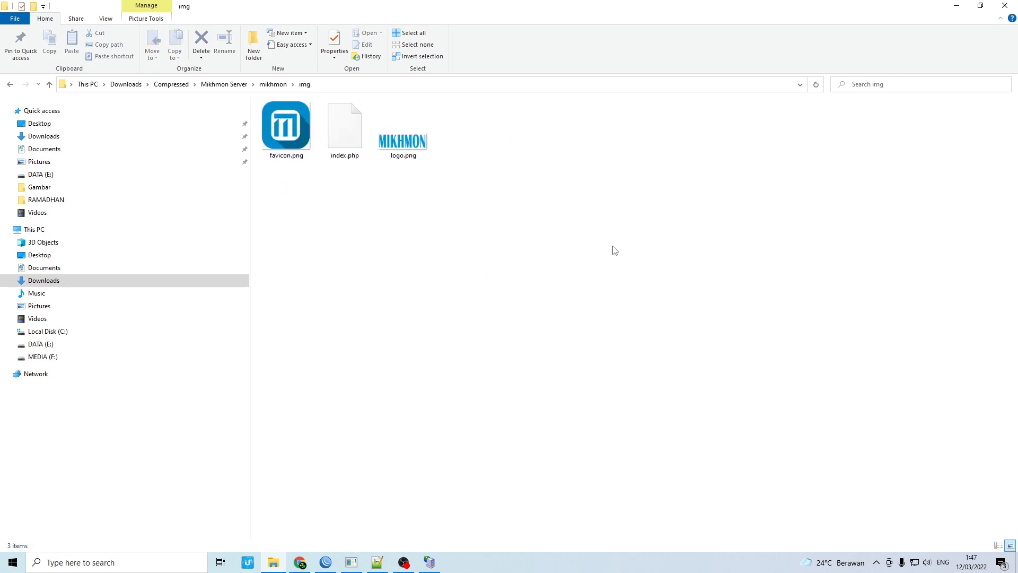
{"action": "left_click", "coordinate": [404, 139]}
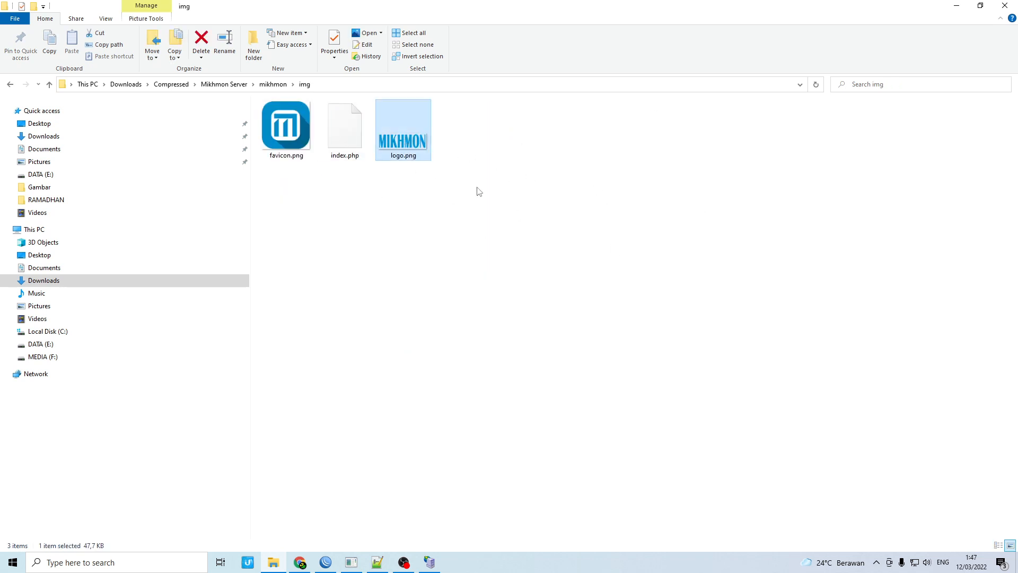
{"action": "right_click", "coordinate": [417, 141]}
{"action": "left_click", "coordinate": [557, 125]}
{"action": "left_click", "coordinate": [400, 139]}
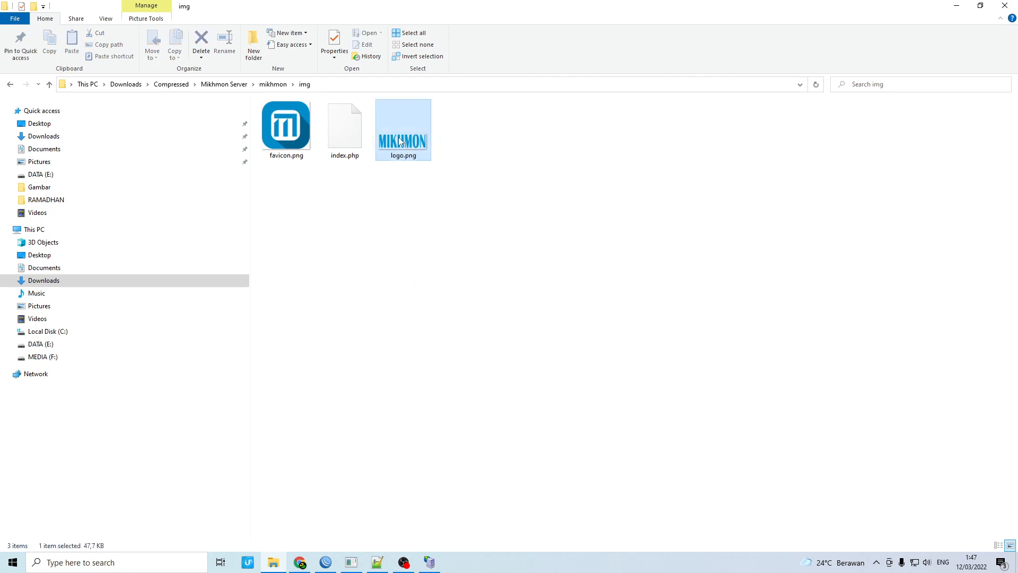
{"action": "right_click", "coordinate": [400, 139]}
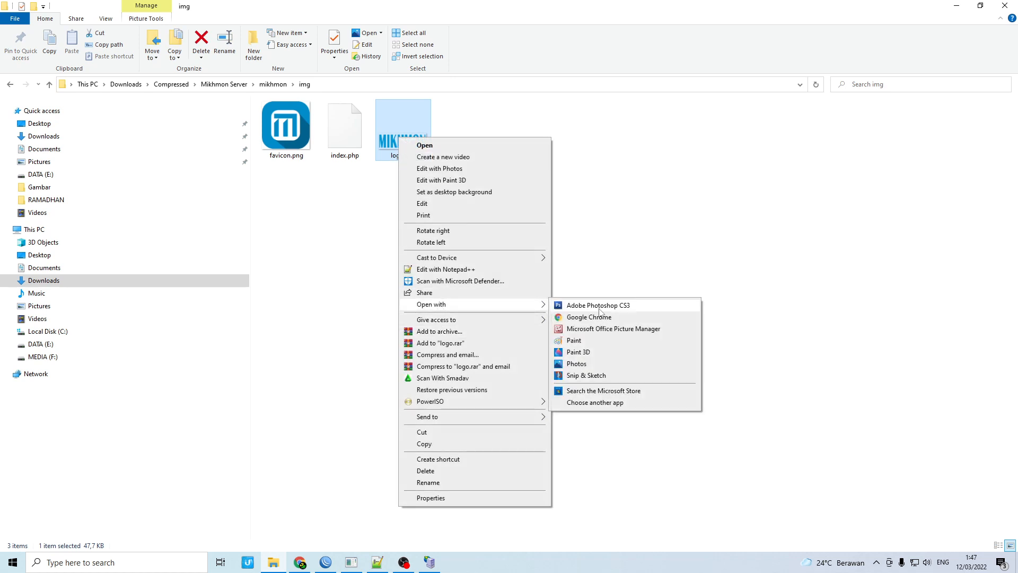
{"action": "left_click", "coordinate": [588, 305]}
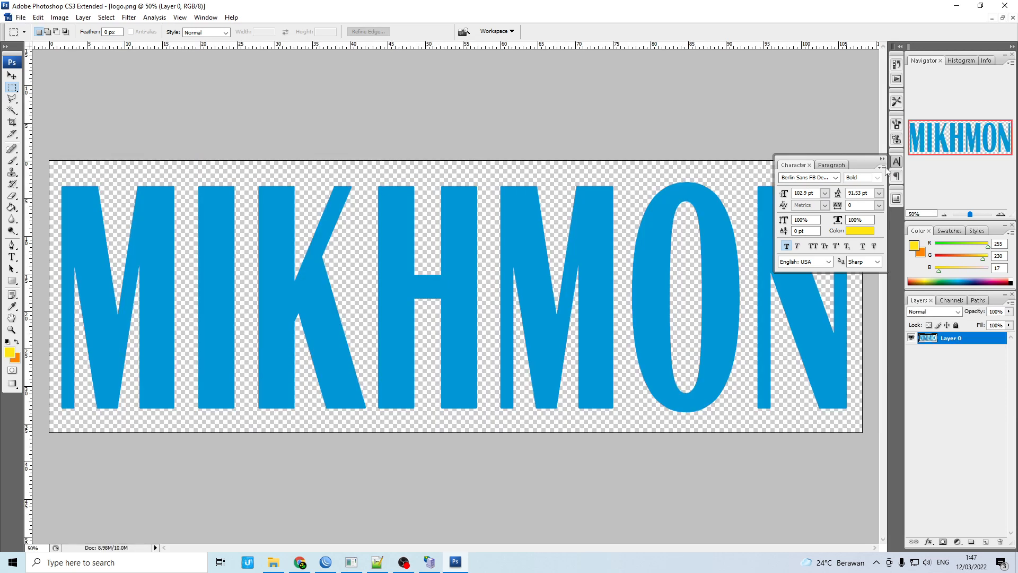
Erase the blue MIKHMON lettering from logo.png, leaving a blank transparent canvas
{"action": "left_click", "coordinate": [883, 160]}
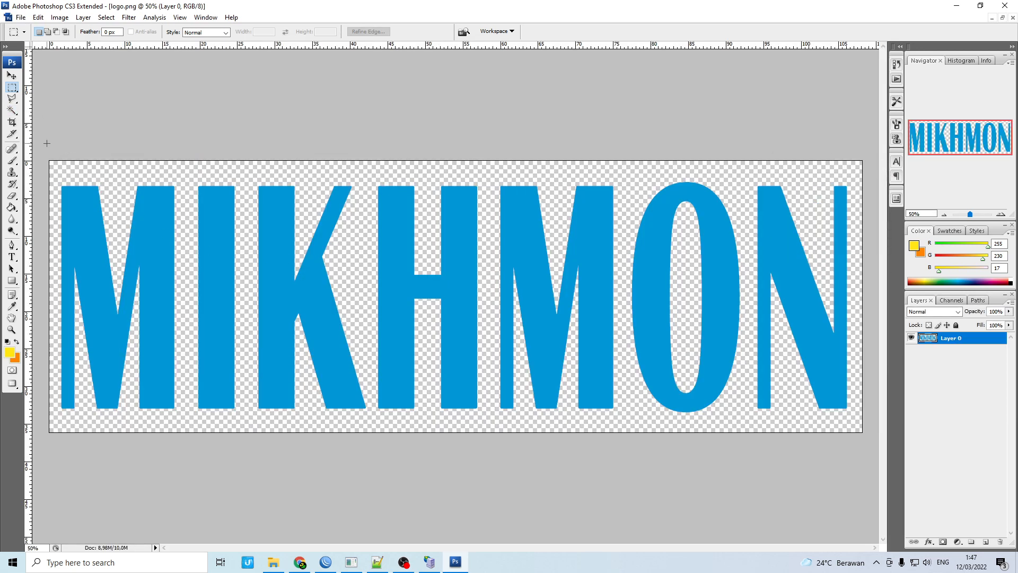
{"action": "left_click_drag", "start_coordinate": [191, 319], "coordinate": [806, 561]}
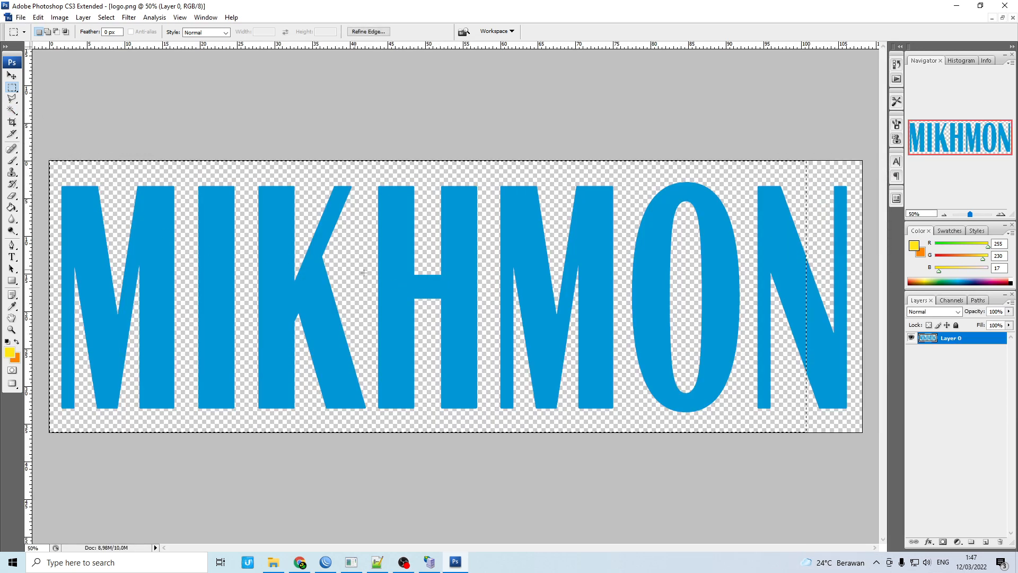
{"action": "left_click", "coordinate": [60, 170]}
{"action": "key", "text": "ctrl+a"}
{"action": "key", "text": "Delete"}
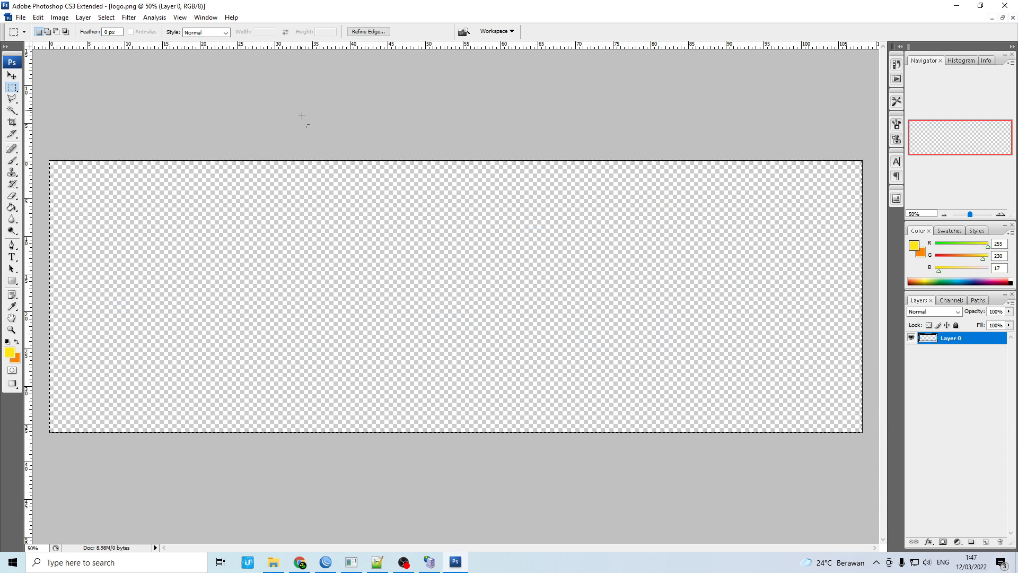
{"action": "key", "text": "ctrl+d"}
Add the text 'RDA NET' at the left of the canvas
{"action": "left_click", "coordinate": [11, 257]}
{"action": "left_click", "coordinate": [129, 271]}
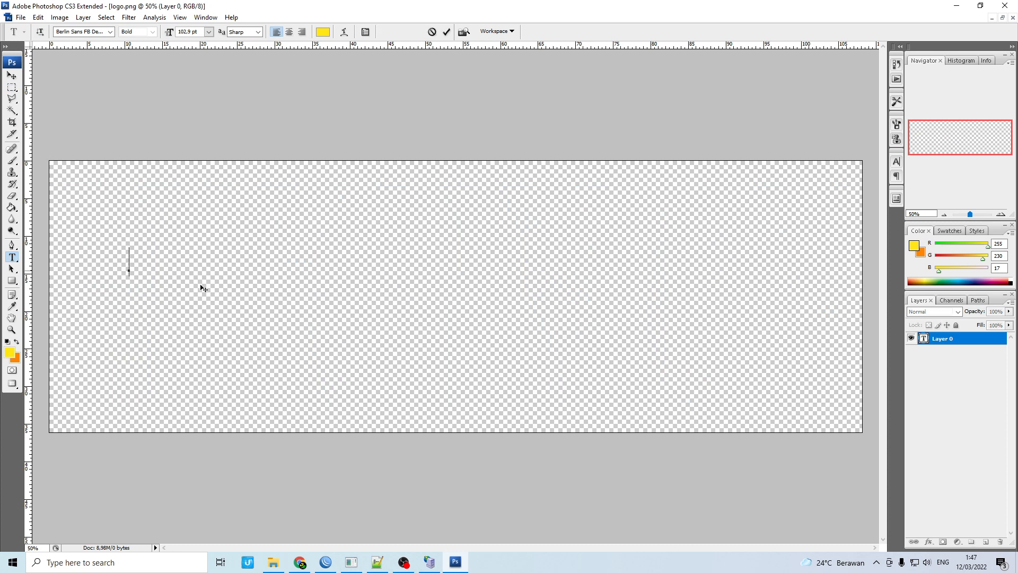
{"action": "type", "text": "RDA"}
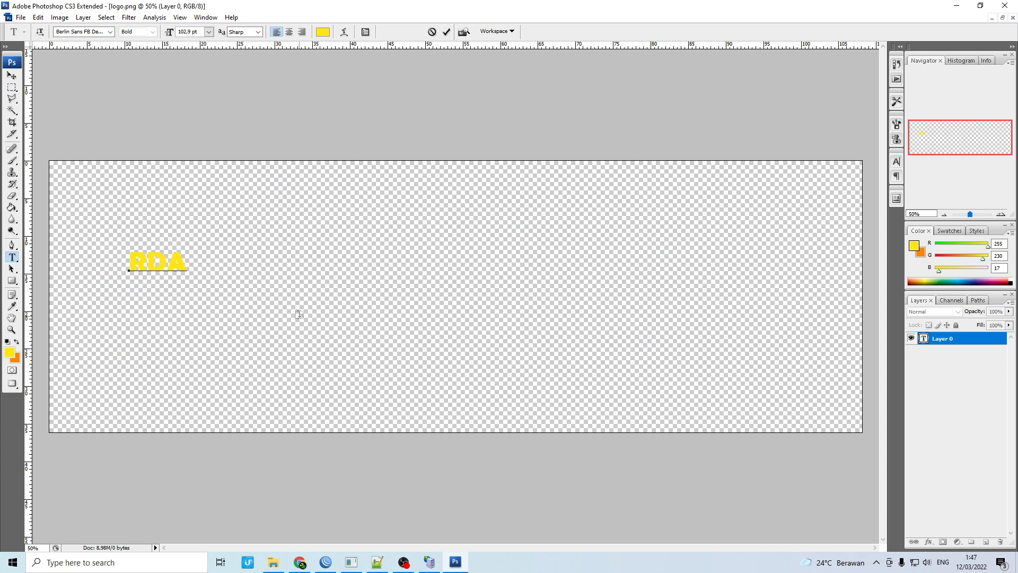
{"action": "type", "text": " NET"}
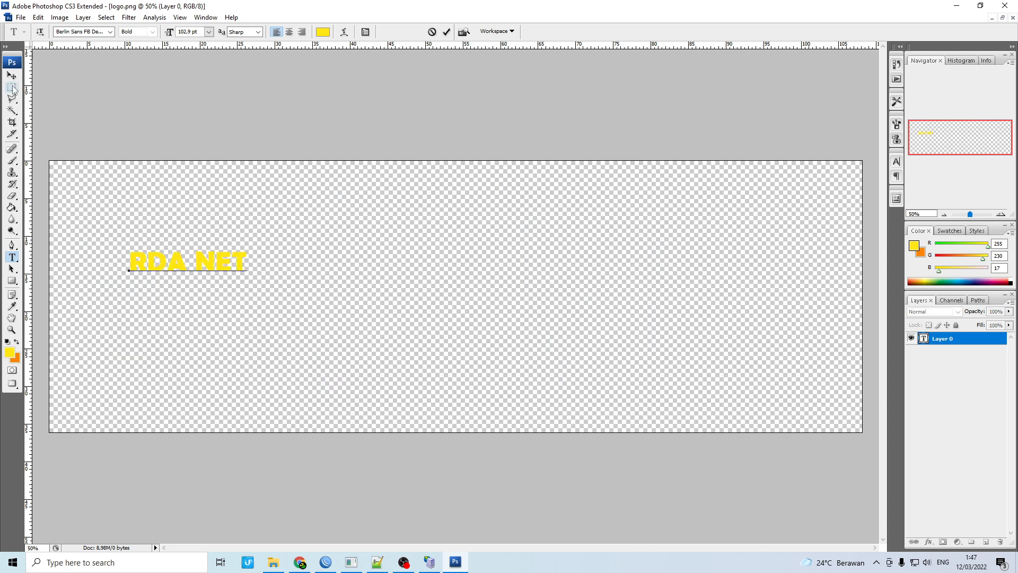
Scale RDA NET to about 692% across the canvas and nudge it down to vertical centre
{"action": "left_click", "coordinate": [11, 78]}
{"action": "left_click_drag", "start_coordinate": [249, 248], "coordinate": [886, 94]}
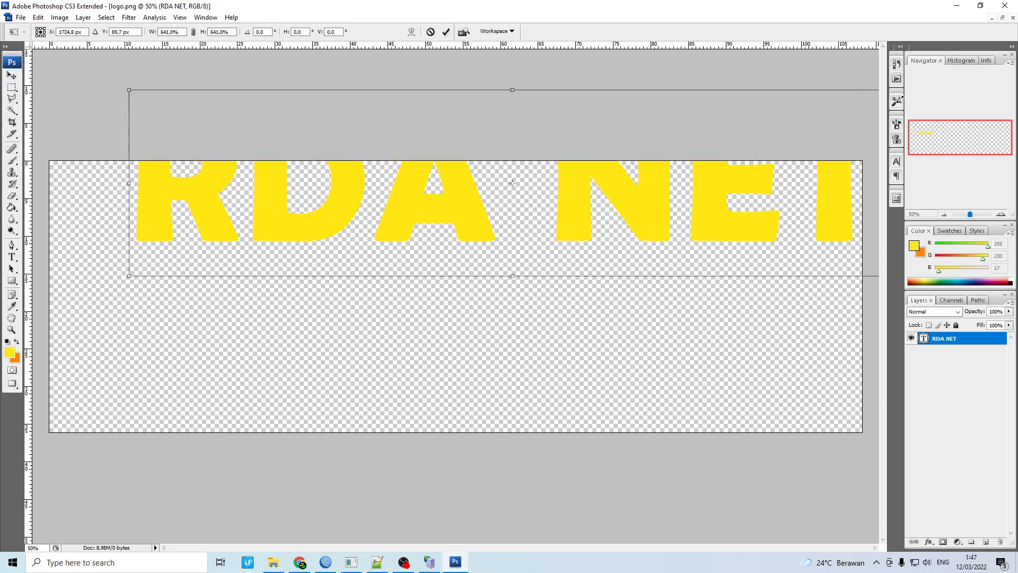
{"action": "left_click_drag", "start_coordinate": [802, 175], "coordinate": [767, 225]}
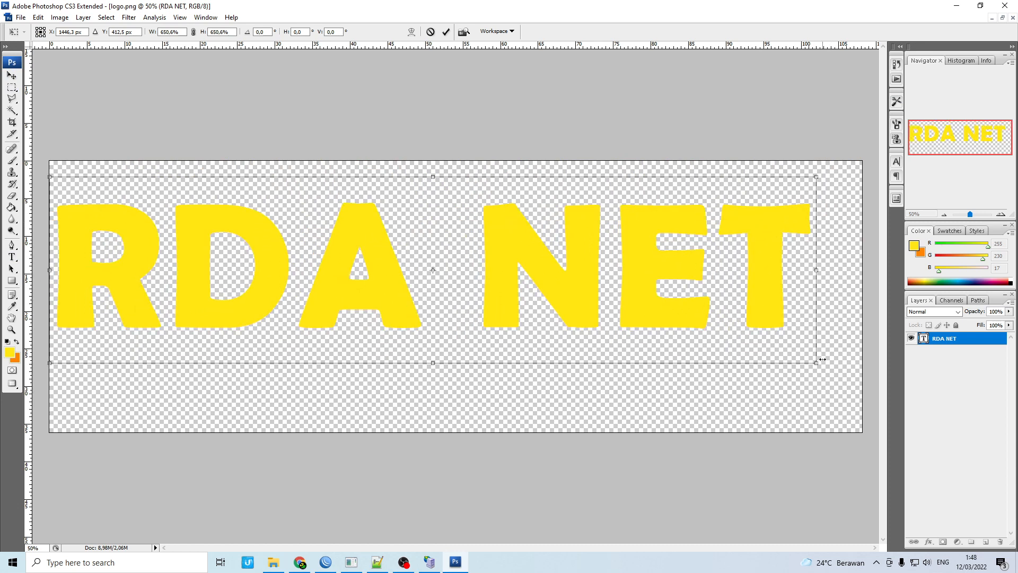
{"action": "left_click_drag", "start_coordinate": [817, 364], "coordinate": [846, 453]}
{"action": "key", "text": "Down"}
{"action": "key", "text": "Down"}
{"action": "key", "text": "Down"}
{"action": "key", "text": "Down"}
{"action": "key", "text": "Down"}
{"action": "key", "text": "Down"}
{"action": "key", "text": "Down"}
{"action": "key", "text": "Down"}
{"action": "key", "text": "Down"}
{"action": "key", "text": "Down"}
{"action": "key", "text": "Down"}
{"action": "key", "text": "Down"}
{"action": "key", "text": "Down"}
{"action": "key", "text": "Down"}
{"action": "key", "text": "Down"}
{"action": "key", "text": "Down"}
{"action": "key", "text": "Down"}
{"action": "key", "text": "Down"}
{"action": "key", "text": "Down"}
{"action": "key", "text": "Down"}
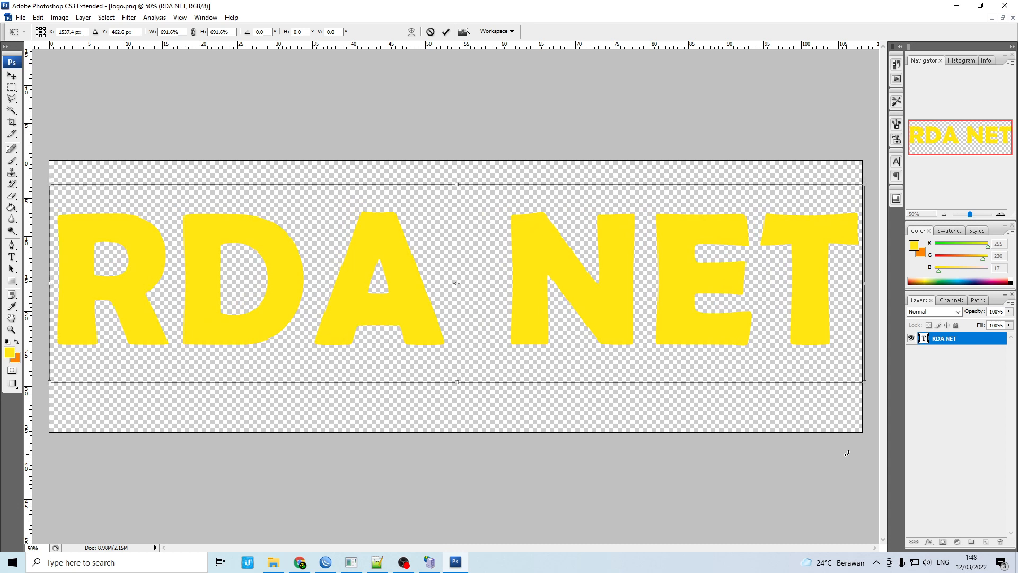
{"action": "key", "text": "Down"}
{"action": "key", "text": "Down"}
{"action": "key", "text": "Down"}
{"action": "key", "text": "Down"}
{"action": "key", "text": "Down"}
{"action": "key", "text": "Down"}
{"action": "key", "text": "Down"}
{"action": "key", "text": "Down"}
{"action": "key", "text": "Down"}
{"action": "key", "text": "Down"}
{"action": "key", "text": "Down"}
{"action": "key", "text": "Down"}
{"action": "key", "text": "Down"}
{"action": "key", "text": "Down"}
{"action": "key", "text": "Down"}
{"action": "key", "text": "Down"}
{"action": "key", "text": "Down"}
{"action": "key", "text": "Down"}
{"action": "key", "text": "Down"}
{"action": "key", "text": "Down"}
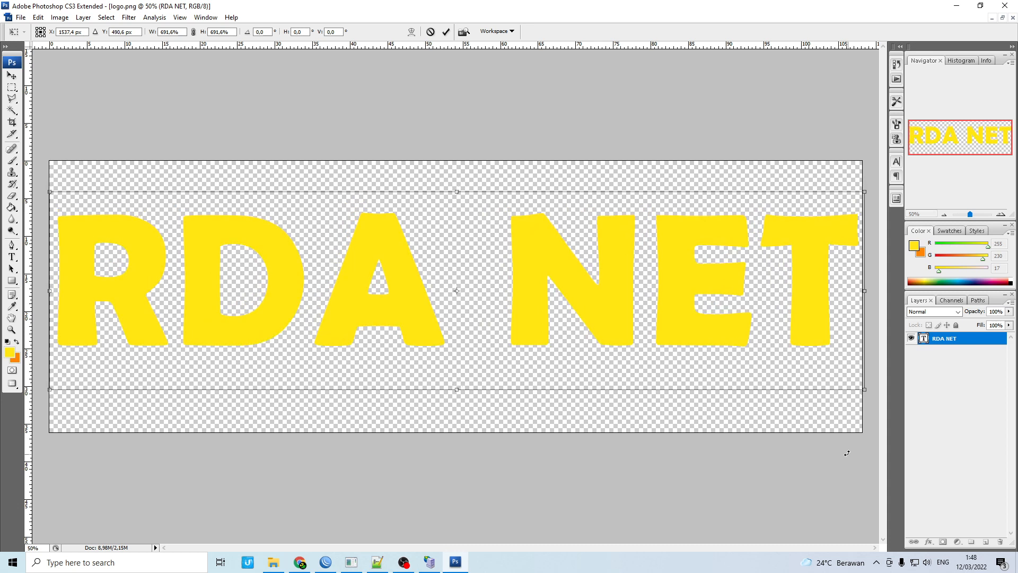
{"action": "key", "text": "Down"}
{"action": "key", "text": "Down"}
{"action": "key", "text": "Down"}
{"action": "key", "text": "Down"}
{"action": "key", "text": "Down"}
{"action": "key", "text": "Down"}
{"action": "key", "text": "Down"}
{"action": "key", "text": "Down"}
{"action": "key", "text": "Down"}
{"action": "key", "text": "Down"}
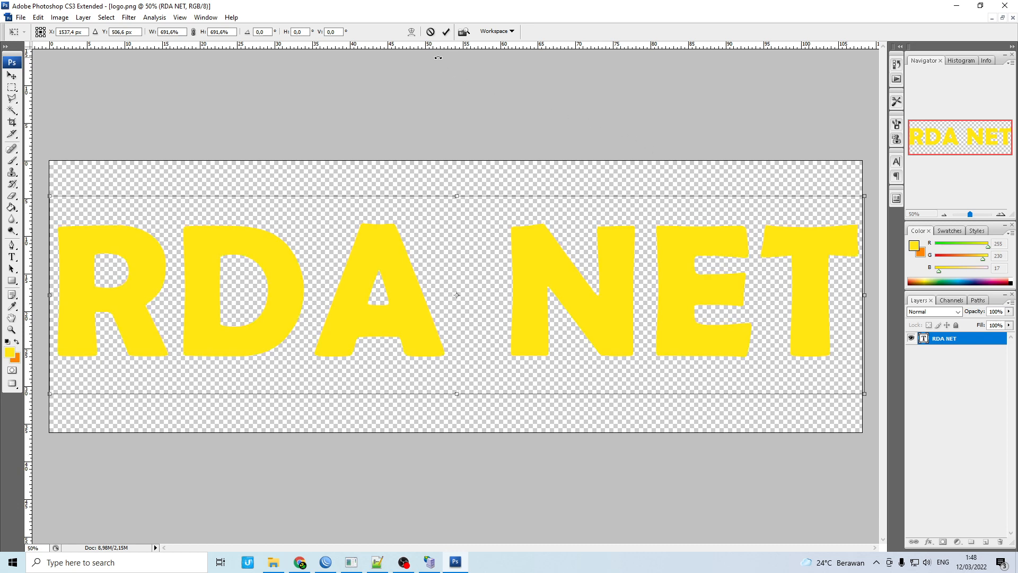
{"action": "left_click", "coordinate": [445, 32]}
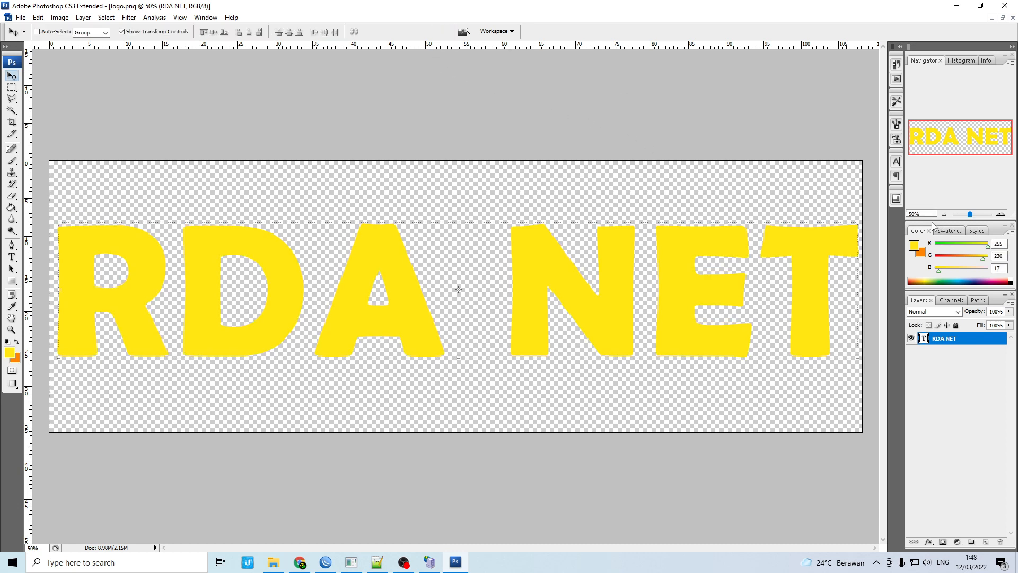
{"action": "left_click", "coordinate": [895, 159]}
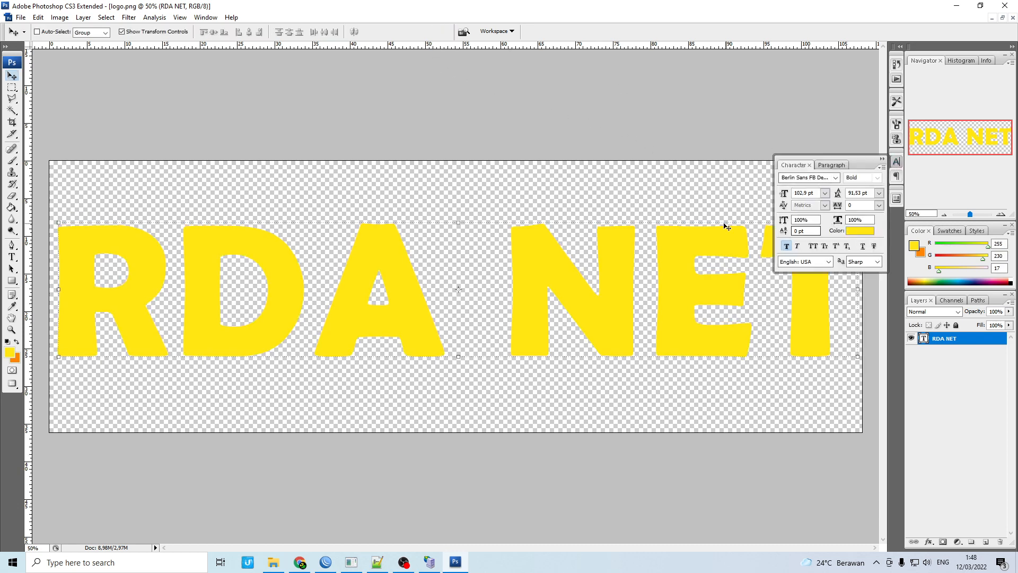
Change the RDA NET text colour to black
{"action": "left_click", "coordinate": [854, 233]}
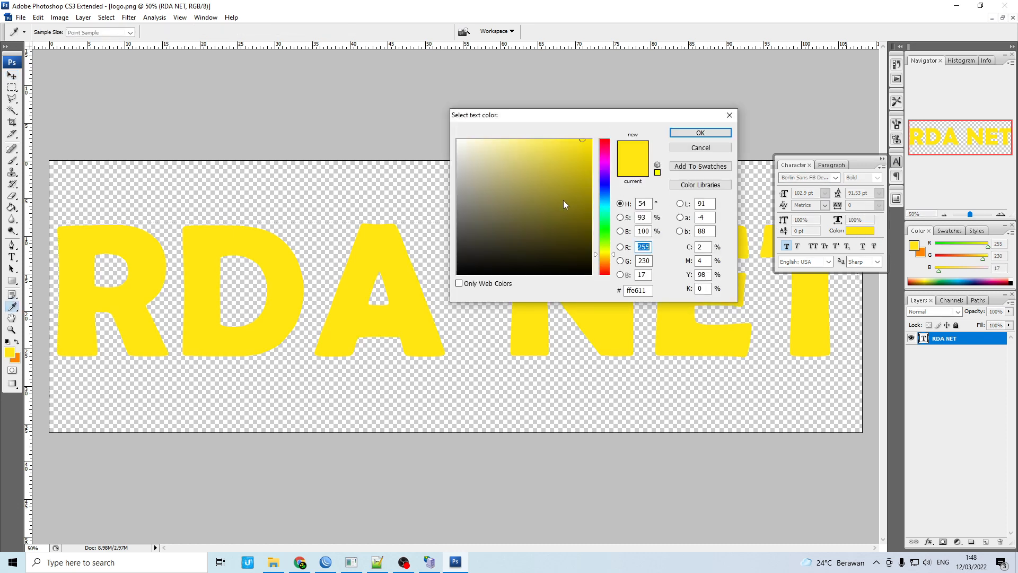
{"action": "left_click_drag", "start_coordinate": [564, 205], "coordinate": [592, 283]}
{"action": "left_click", "coordinate": [700, 133]}
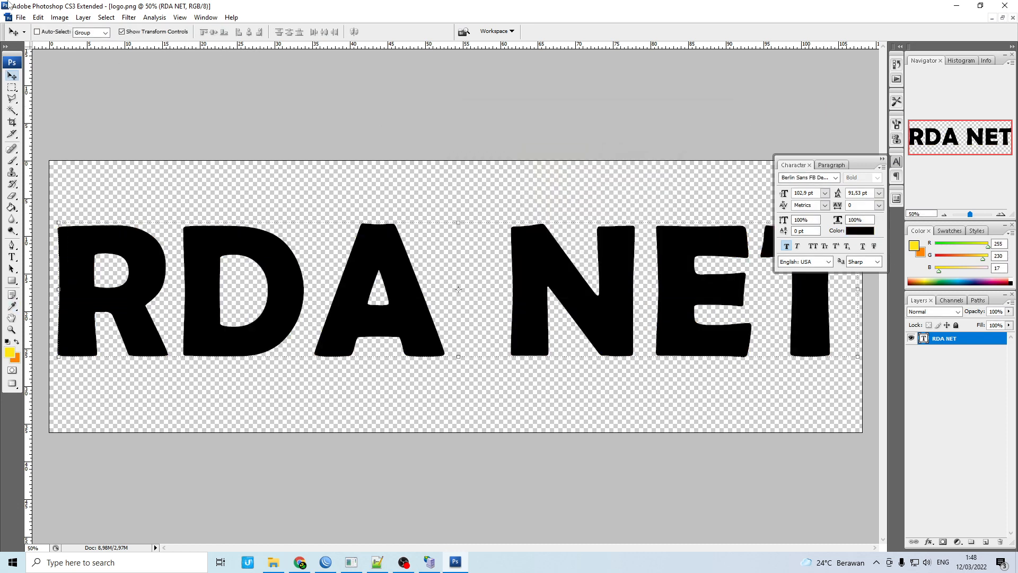
Save the image as PNG over logo.png, then close Photoshop without saving the layered version
{"action": "left_click", "coordinate": [21, 17]}
{"action": "left_click", "coordinate": [74, 149]}
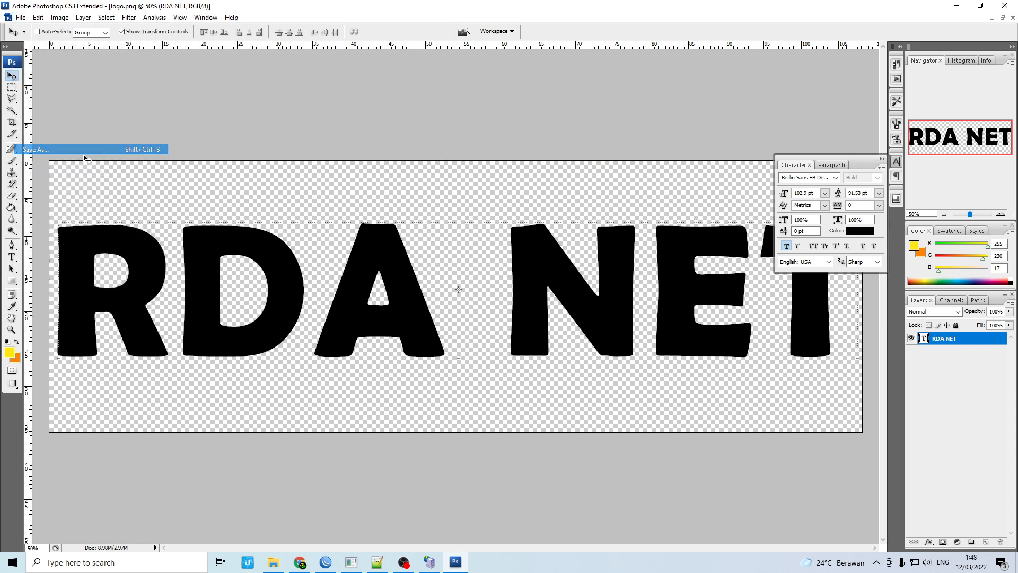
{"action": "left_click", "coordinate": [470, 275]}
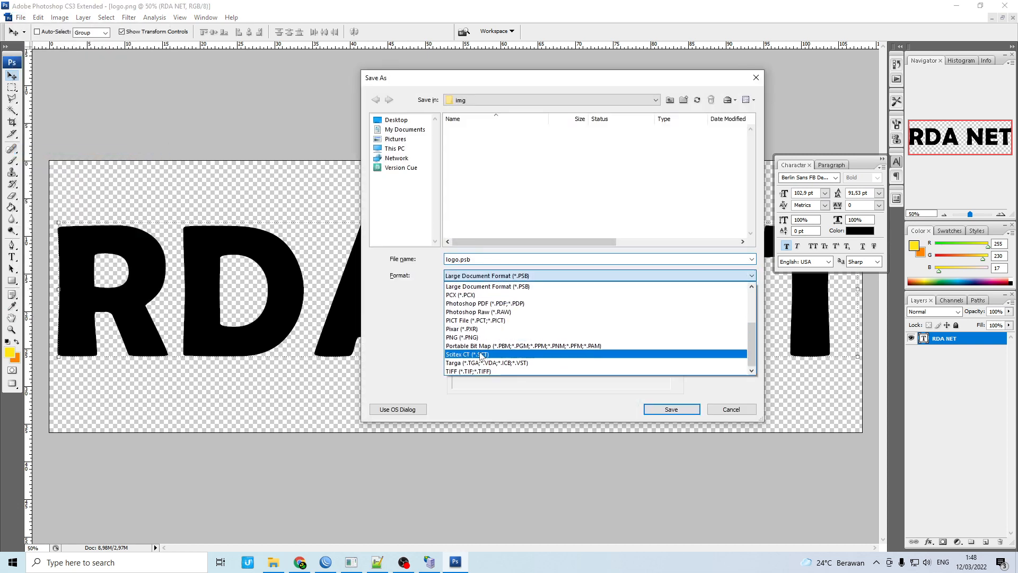
{"action": "left_click", "coordinate": [487, 345]}
{"action": "left_click", "coordinate": [496, 319]}
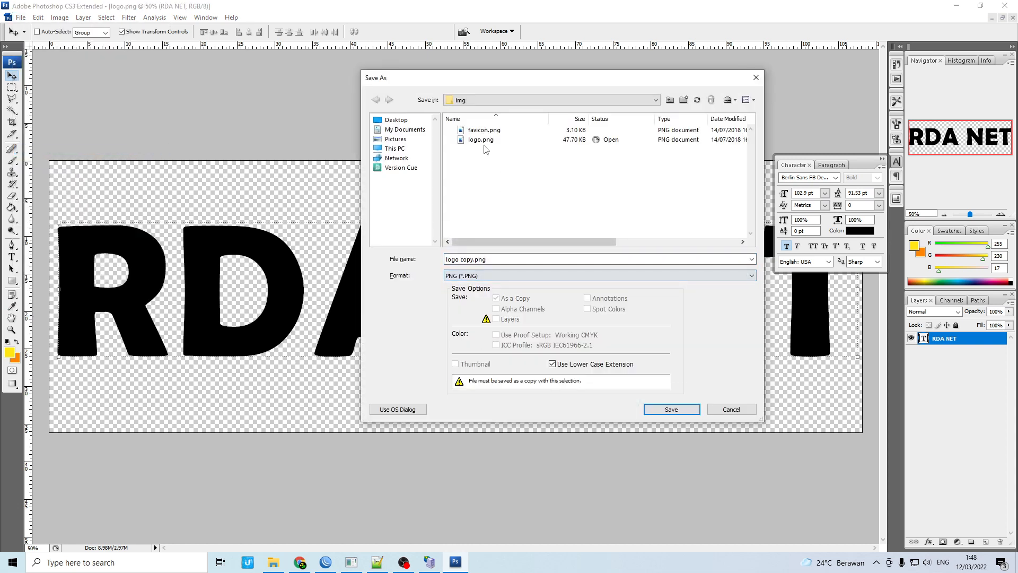
{"action": "left_click", "coordinate": [670, 412]}
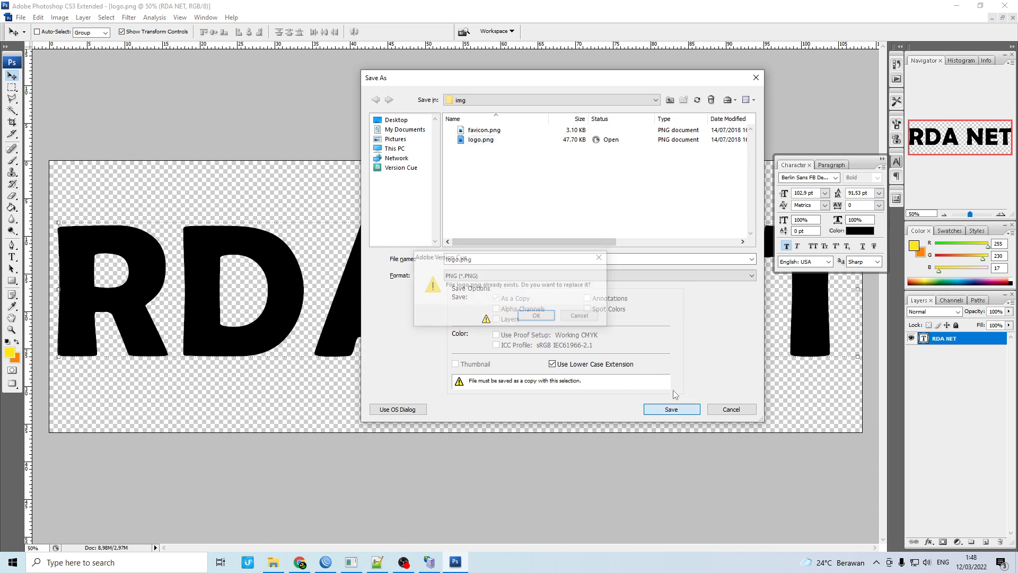
{"action": "left_click", "coordinate": [543, 317]}
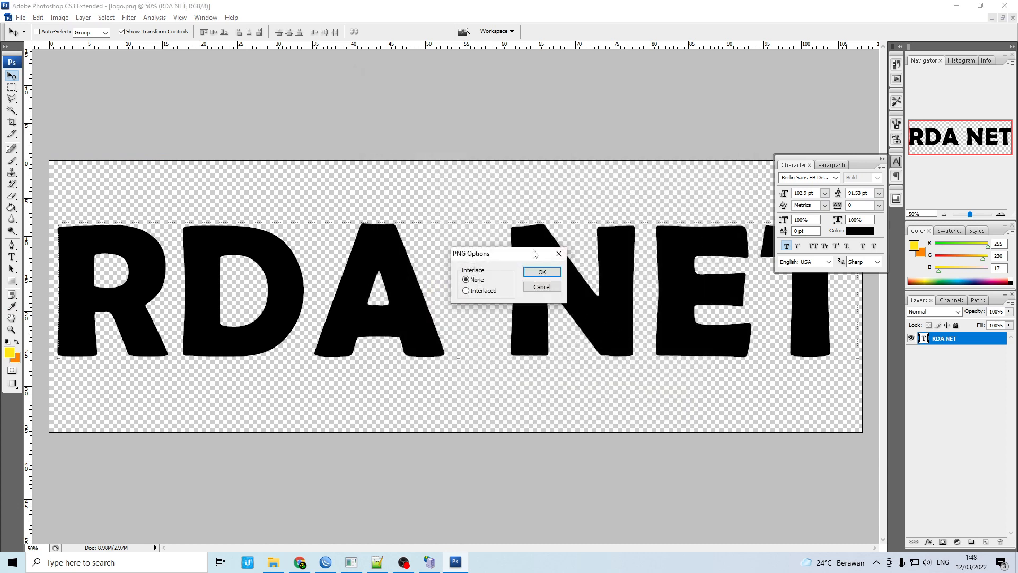
{"action": "left_click", "coordinate": [542, 271]}
{"action": "left_click", "coordinate": [1004, 6]}
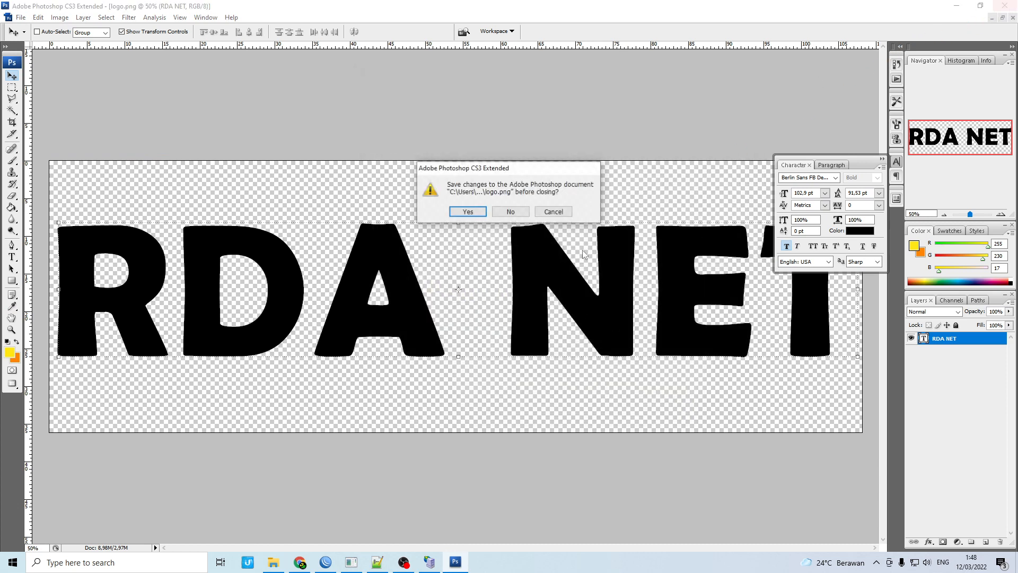
{"action": "left_click", "coordinate": [469, 212]}
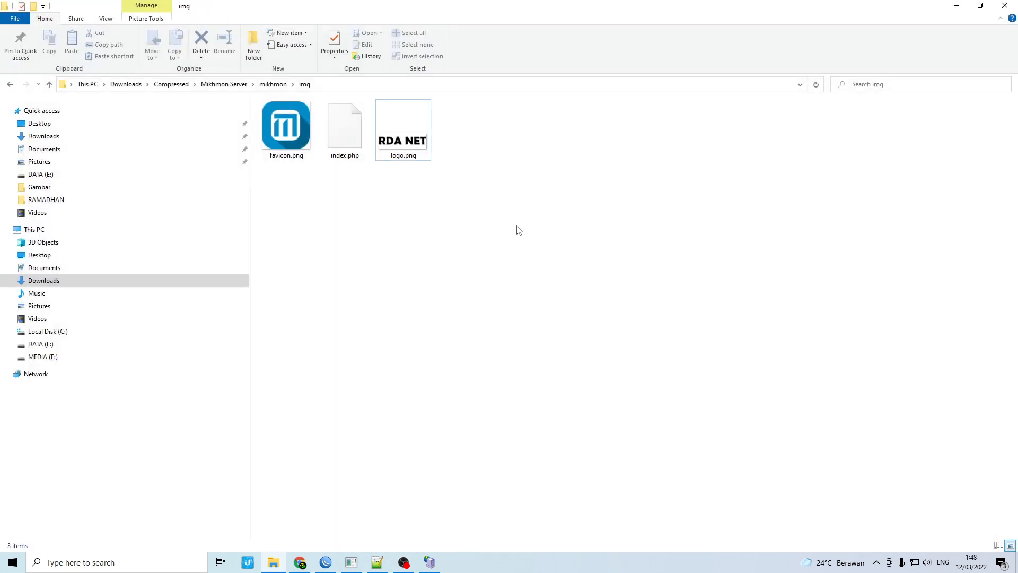
Check the new logo.png, return to the mikhmon img folder, and minimize File Explorer
{"action": "left_click", "coordinate": [424, 149]}
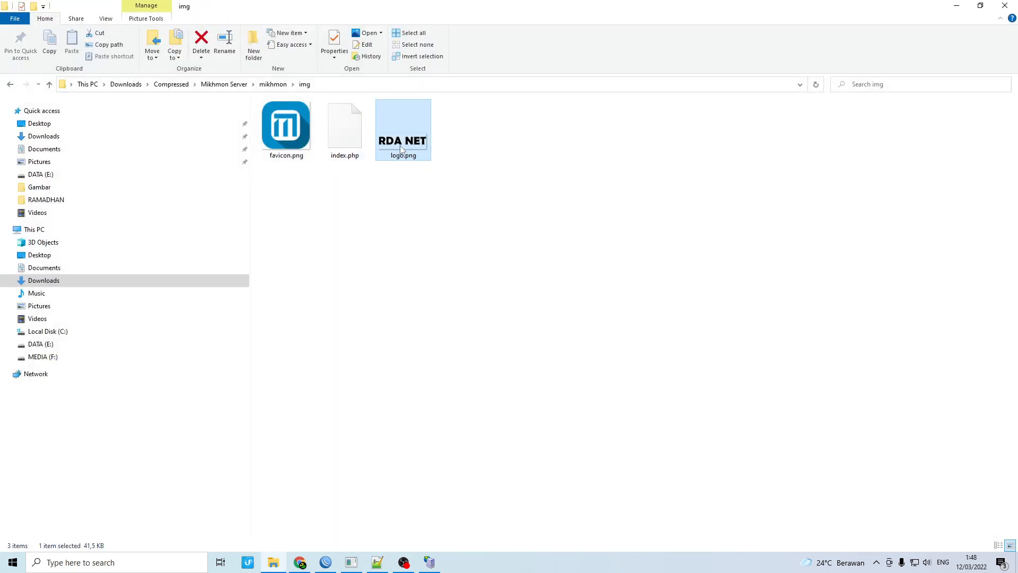
{"action": "left_click", "coordinate": [11, 85]}
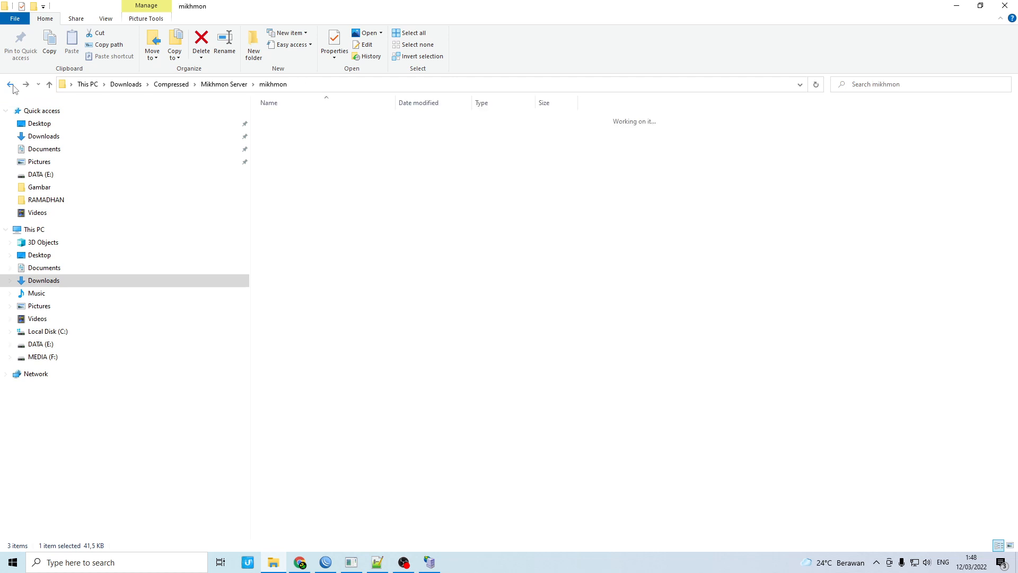
{"action": "left_click", "coordinate": [11, 85]}
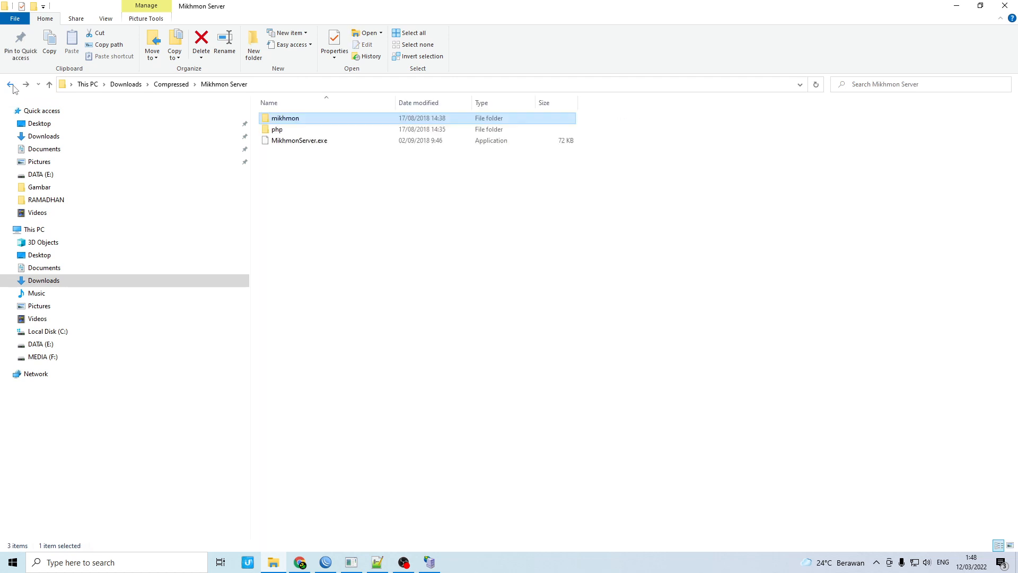
{"action": "double_click", "coordinate": [289, 119]}
{"action": "double_click", "coordinate": [284, 164]}
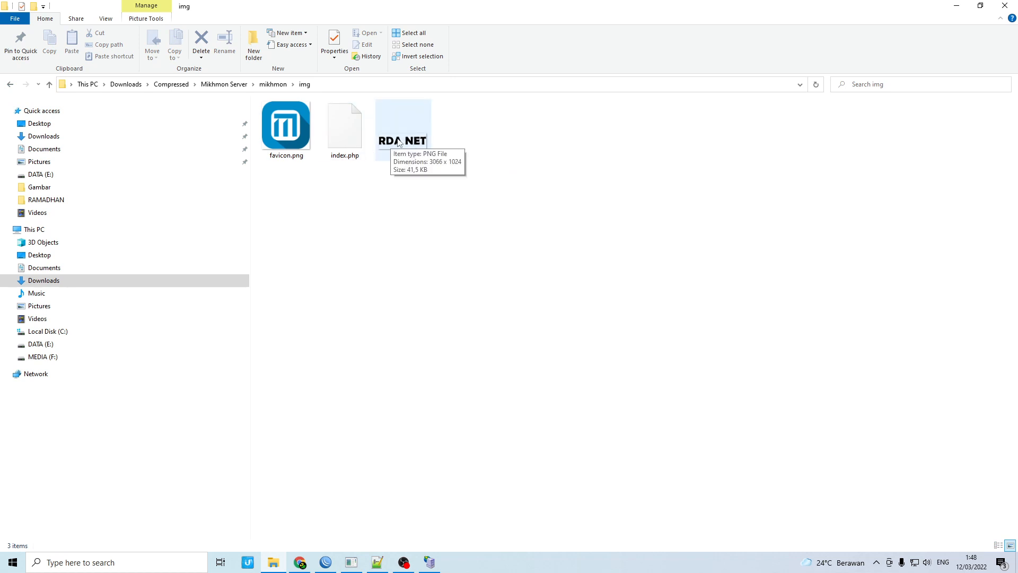
{"action": "left_click", "coordinate": [956, 6]}
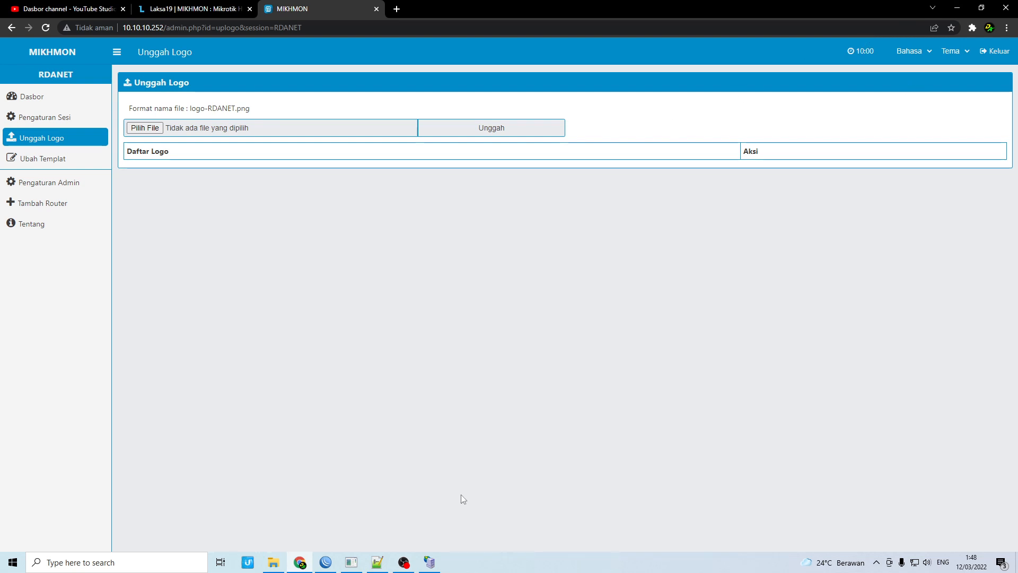
{"action": "left_click", "coordinate": [274, 562]}
{"action": "left_click", "coordinate": [955, 7]}
{"action": "left_click_drag", "start_coordinate": [189, 110], "coordinate": [265, 113]}
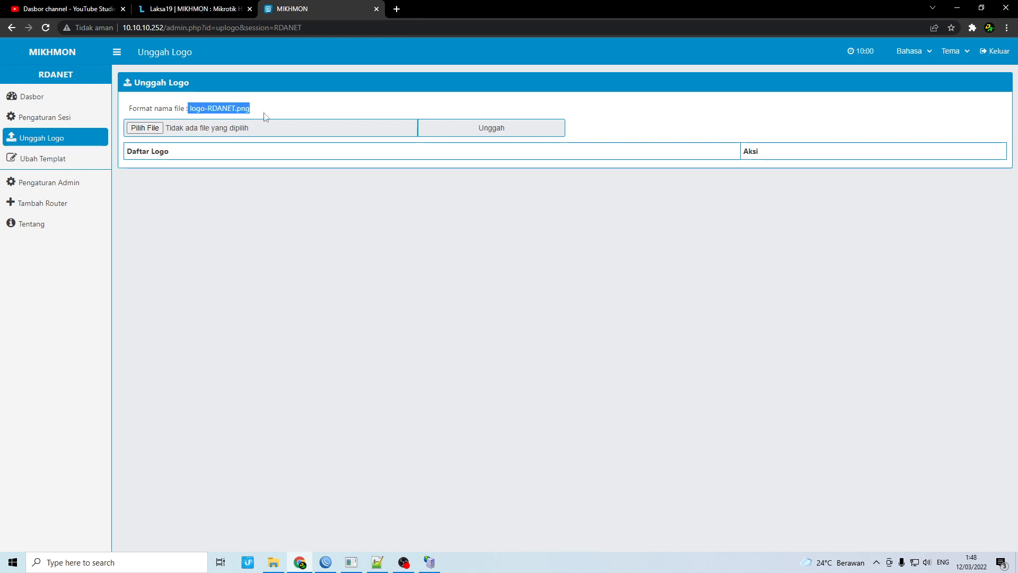
{"action": "left_click", "coordinate": [198, 109]}
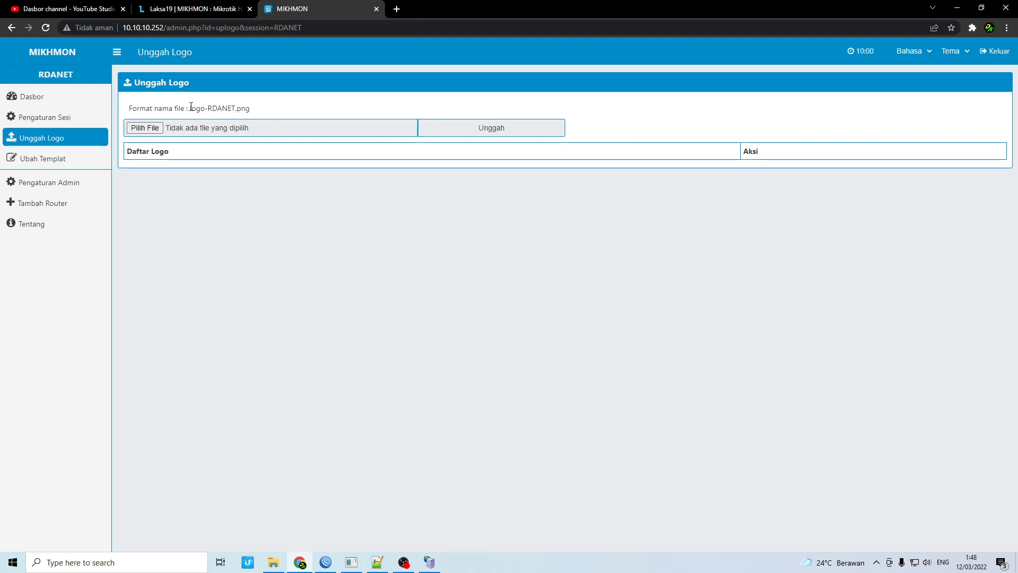
{"action": "left_click_drag", "start_coordinate": [191, 107], "coordinate": [209, 111]}
From the RDA_NET dashboard, expand Pengaturan and open Ubah Templat
{"action": "left_click", "coordinate": [42, 104]}
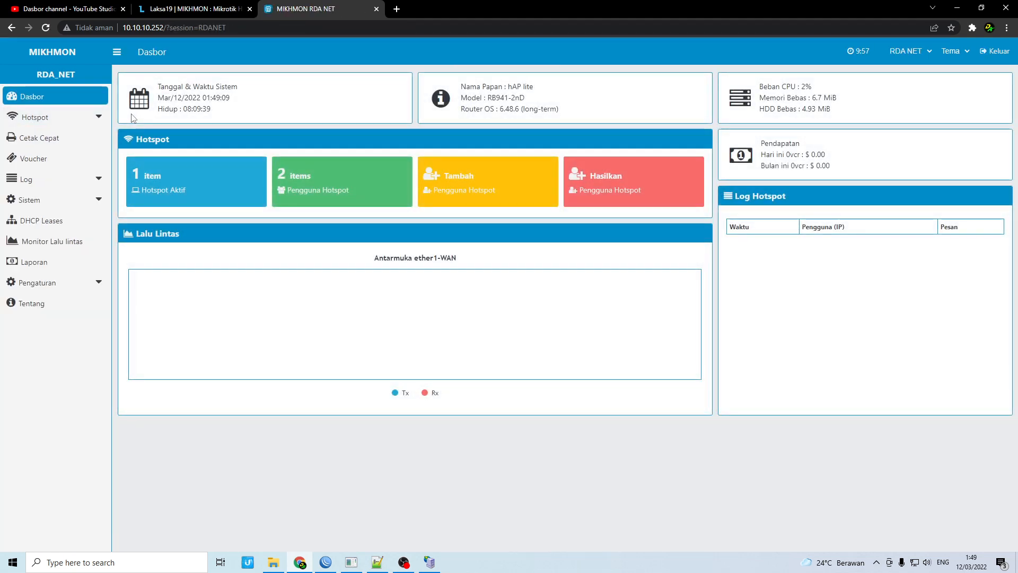
{"action": "left_click", "coordinate": [79, 282]}
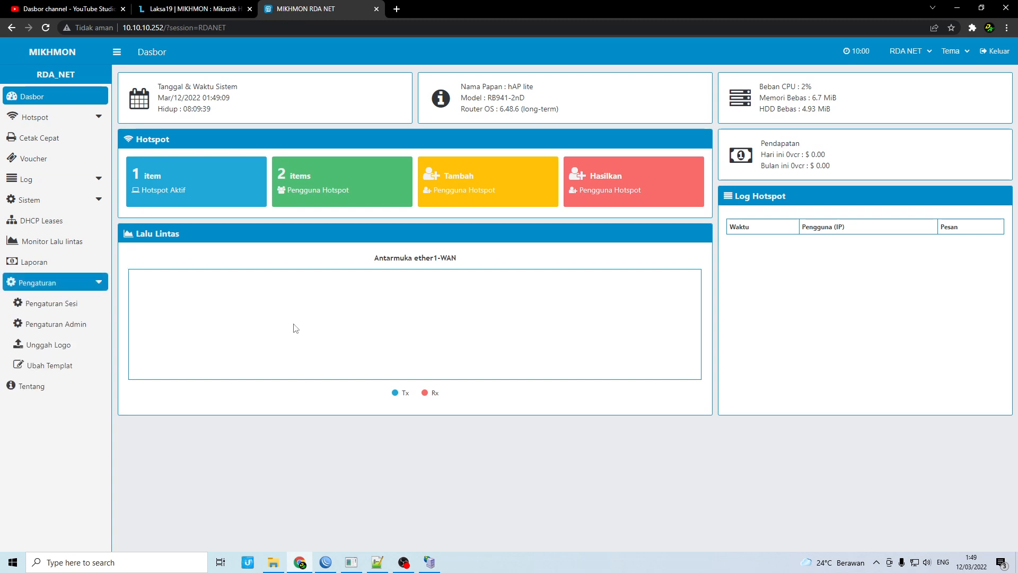
{"action": "left_click", "coordinate": [81, 282]}
{"action": "left_click", "coordinate": [79, 284]}
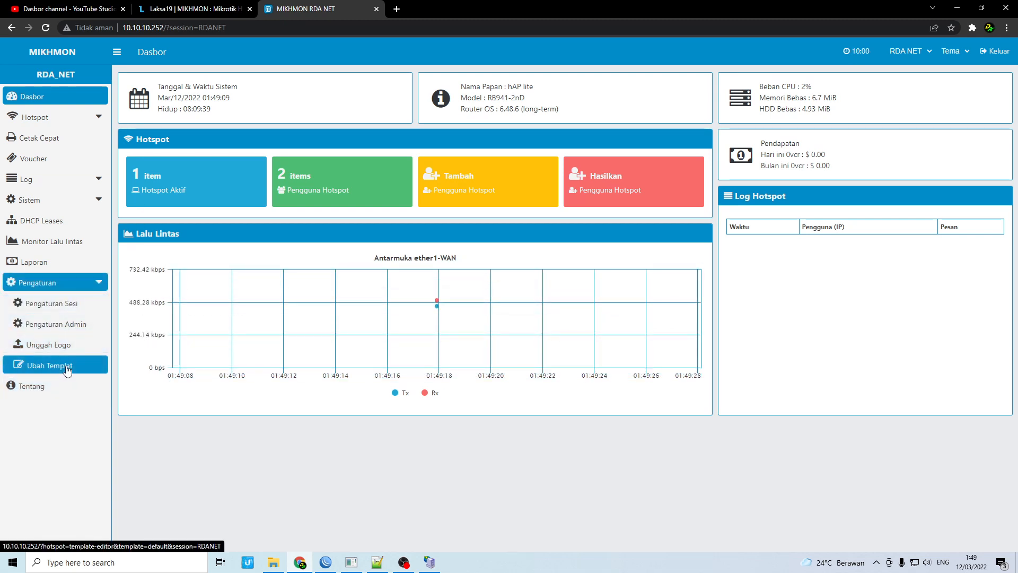
{"action": "left_click", "coordinate": [94, 365]}
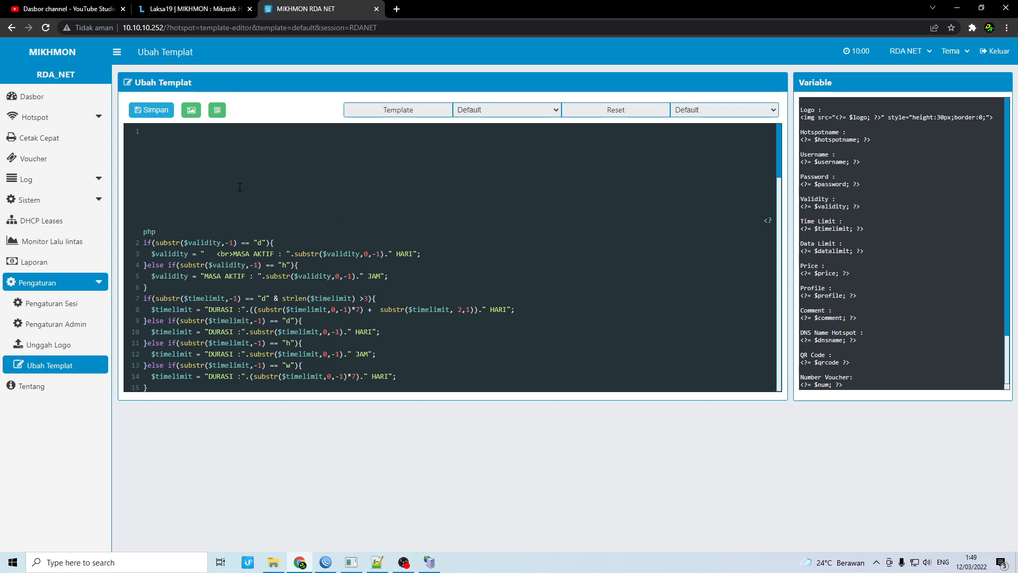
Preview the voucher with its logo, then close the preview
{"action": "left_click", "coordinate": [186, 115]}
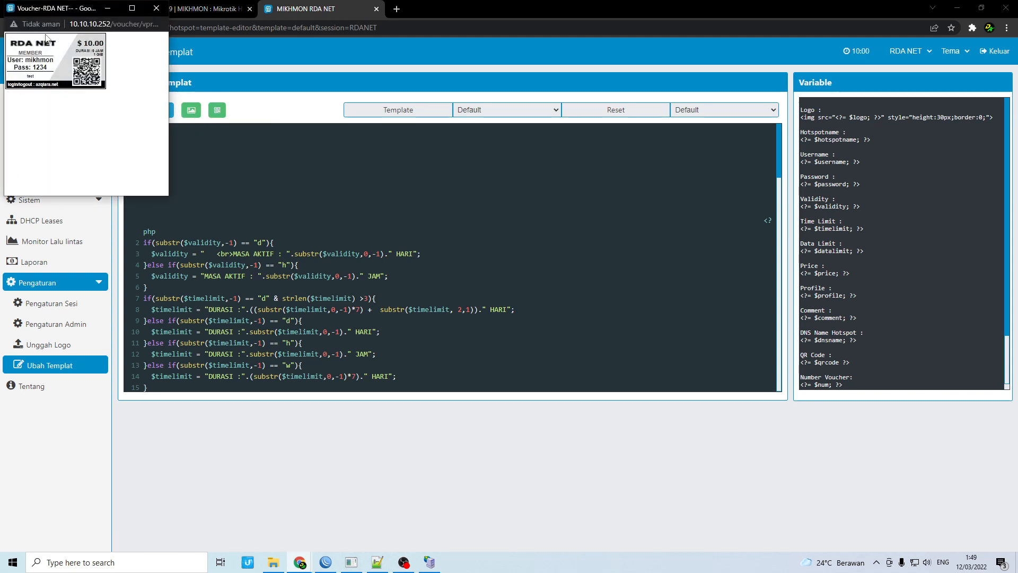
{"action": "left_click_drag", "start_coordinate": [36, 22], "coordinate": [58, 25]}
{"action": "left_click_drag", "start_coordinate": [125, 25], "coordinate": [139, 26]}
{"action": "left_click", "coordinate": [147, 25]}
{"action": "left_click", "coordinate": [156, 8]}
Replace azqiara with rda in the footer so it reads rda.net
{"action": "scroll", "coordinate": [297, 220], "scroll_direction": "down", "scroll_amount": 15}
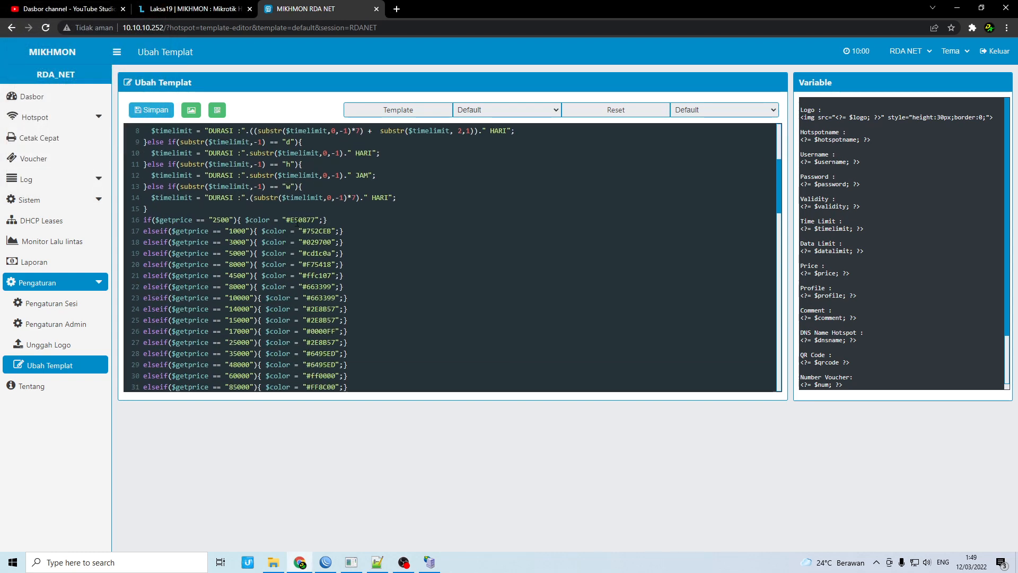
{"action": "scroll", "coordinate": [259, 296], "scroll_direction": "down", "scroll_amount": 4}
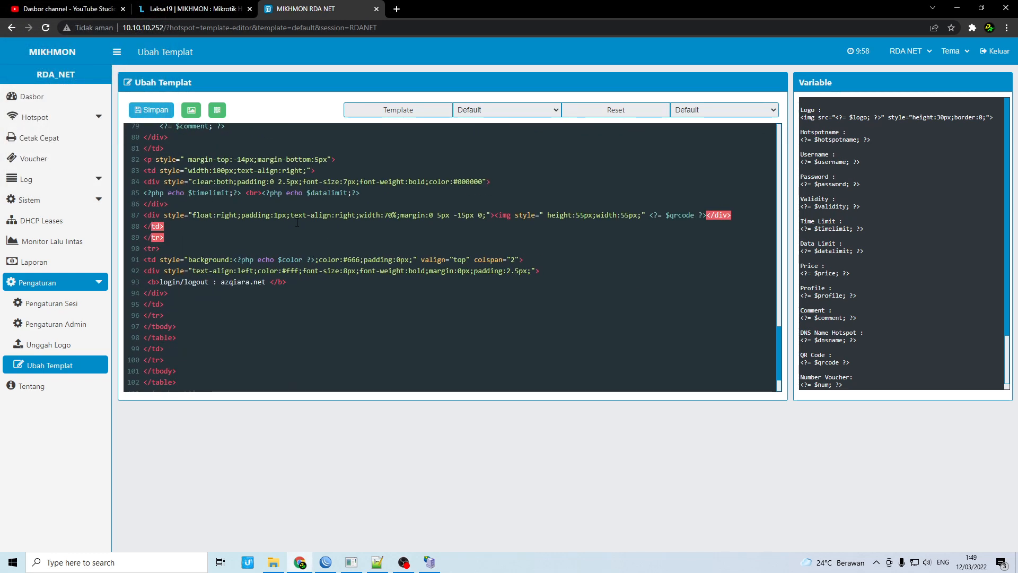
{"action": "left_click_drag", "start_coordinate": [247, 281], "coordinate": [221, 285]}
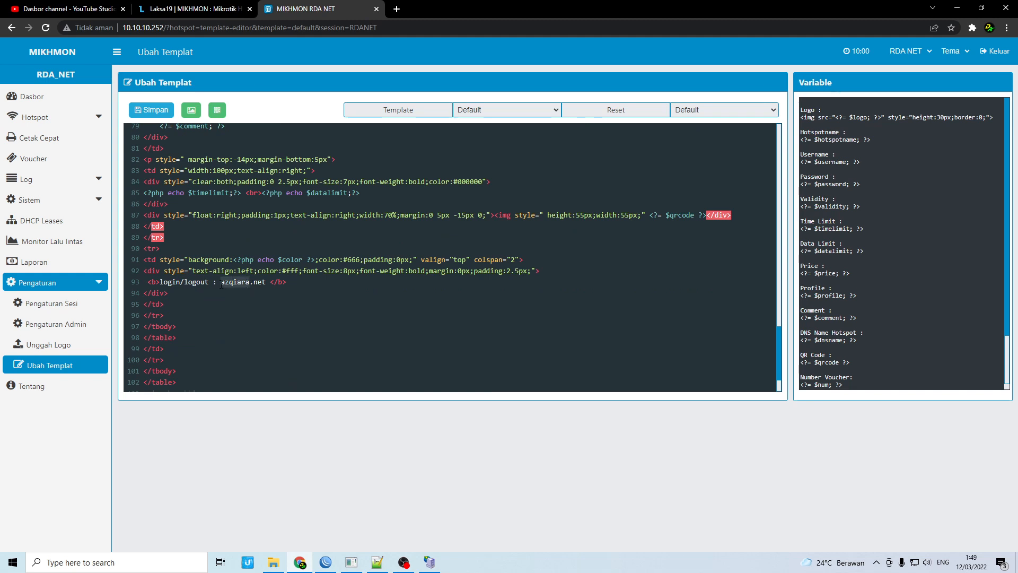
{"action": "type", "text": "rda"}
Change price 8000 to 7000 on line 20 and save the template
{"action": "scroll", "coordinate": [364, 302], "scroll_direction": "up", "scroll_amount": 4}
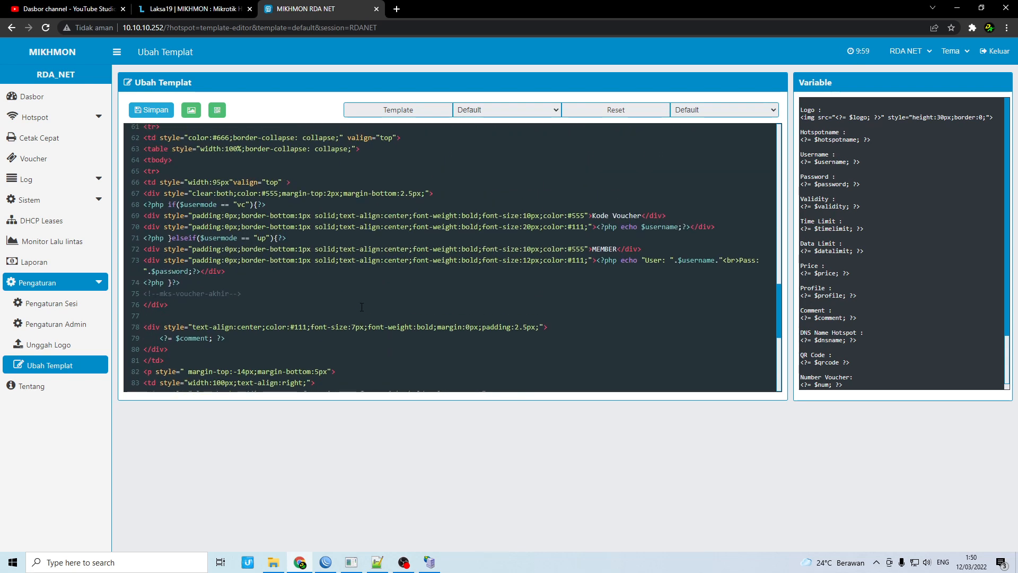
{"action": "scroll", "coordinate": [361, 306], "scroll_direction": "up", "scroll_amount": 6}
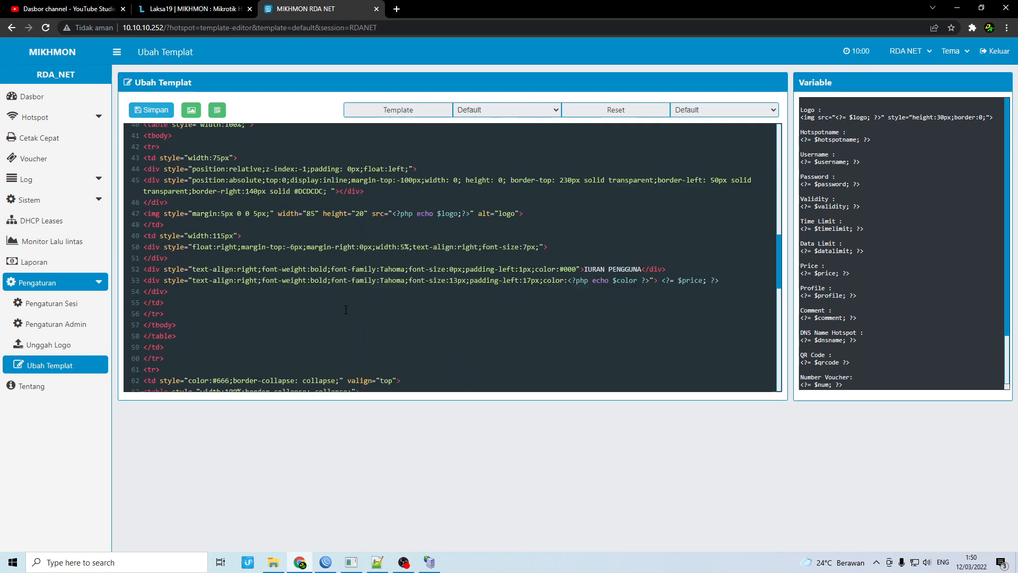
{"action": "scroll", "coordinate": [345, 309], "scroll_direction": "up", "scroll_amount": 5}
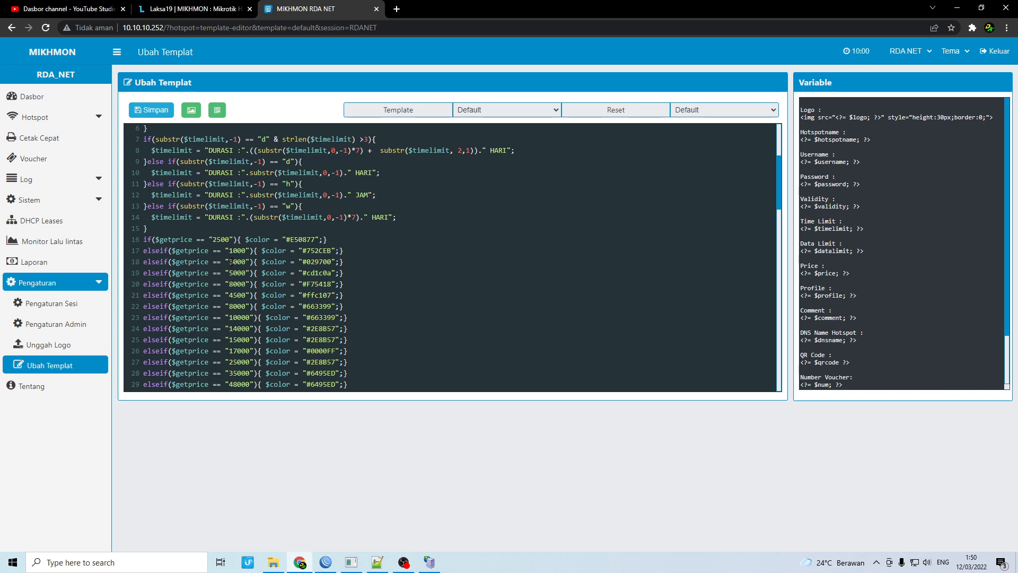
{"action": "left_click_drag", "start_coordinate": [305, 264], "coordinate": [333, 264]}
{"action": "left_click", "coordinate": [319, 261]}
{"action": "left_click_drag", "start_coordinate": [306, 264], "coordinate": [328, 264]}
{"action": "left_click", "coordinate": [233, 283]}
{"action": "key", "text": "BackSpace"}
{"action": "type", "text": "7"}
{"action": "left_click", "coordinate": [151, 110]}
Open the Hasilkan Pengguna form under Hotspot > Pengguna
{"action": "left_click", "coordinate": [31, 96]}
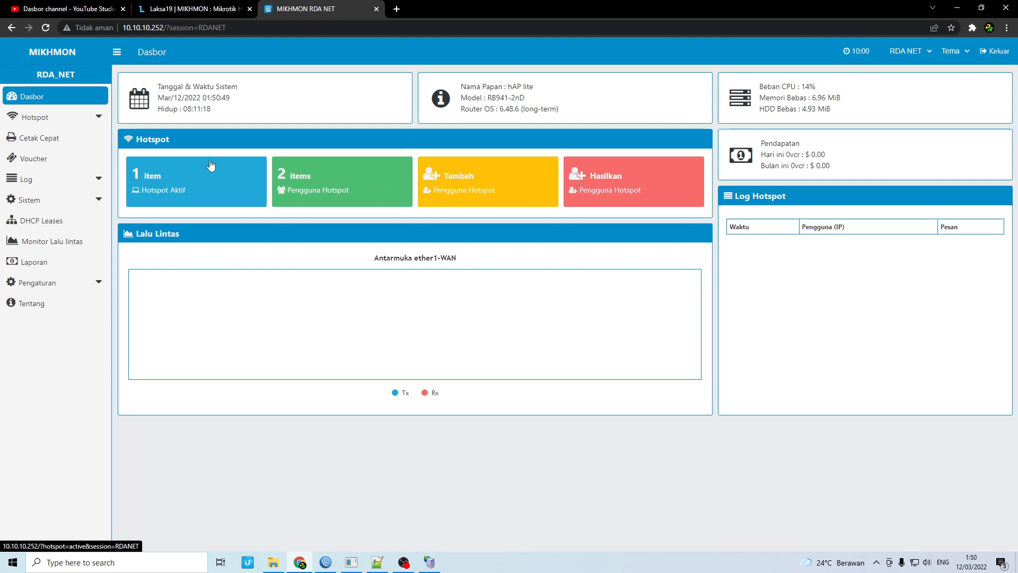
{"action": "left_click", "coordinate": [84, 121]}
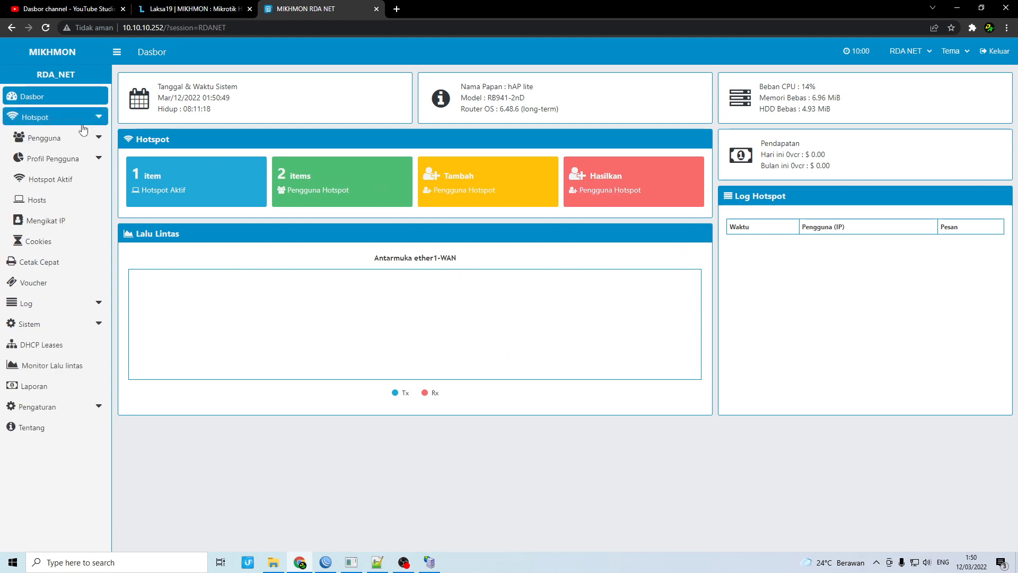
{"action": "left_click", "coordinate": [56, 139]}
{"action": "left_click", "coordinate": [49, 204]}
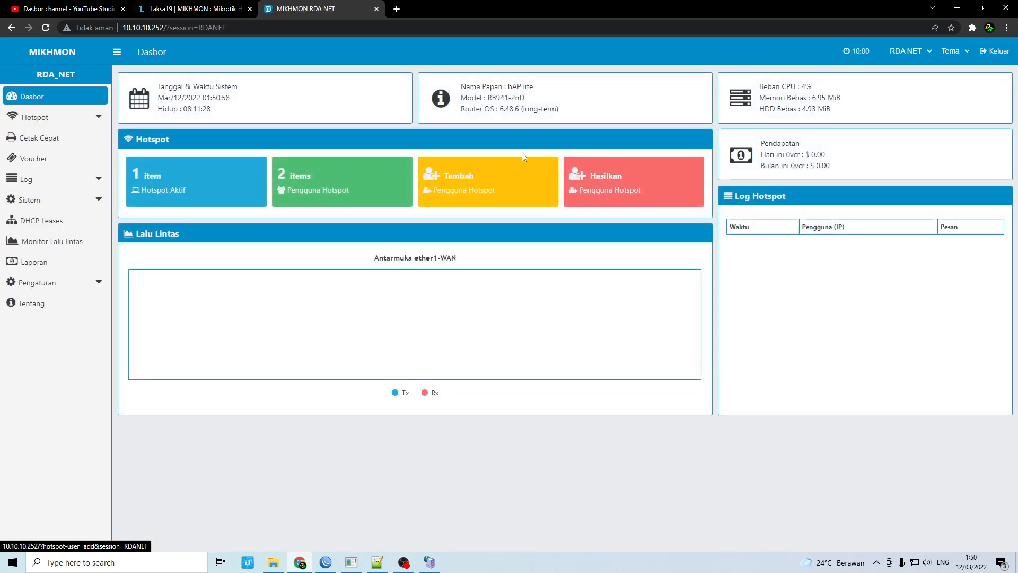
{"action": "left_click", "coordinate": [613, 173]}
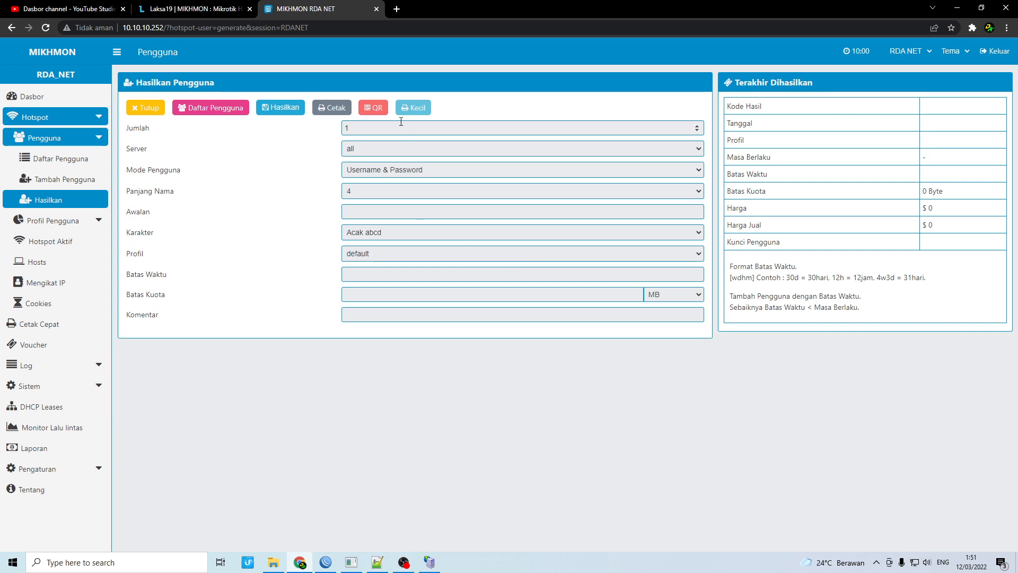
Set the voucher quantity (Jumlah) to 300
{"action": "double_click", "coordinate": [406, 122]}
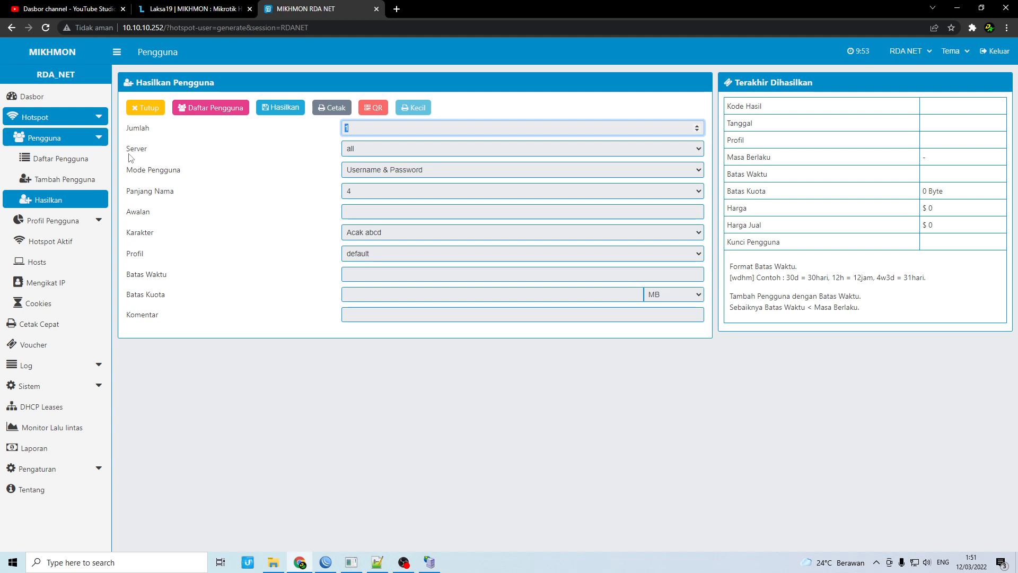
{"action": "type", "text": "500"}
{"action": "double_click", "coordinate": [354, 128]}
{"action": "type", "text": "480"}
{"action": "left_click_drag", "start_coordinate": [370, 129], "coordinate": [307, 124]}
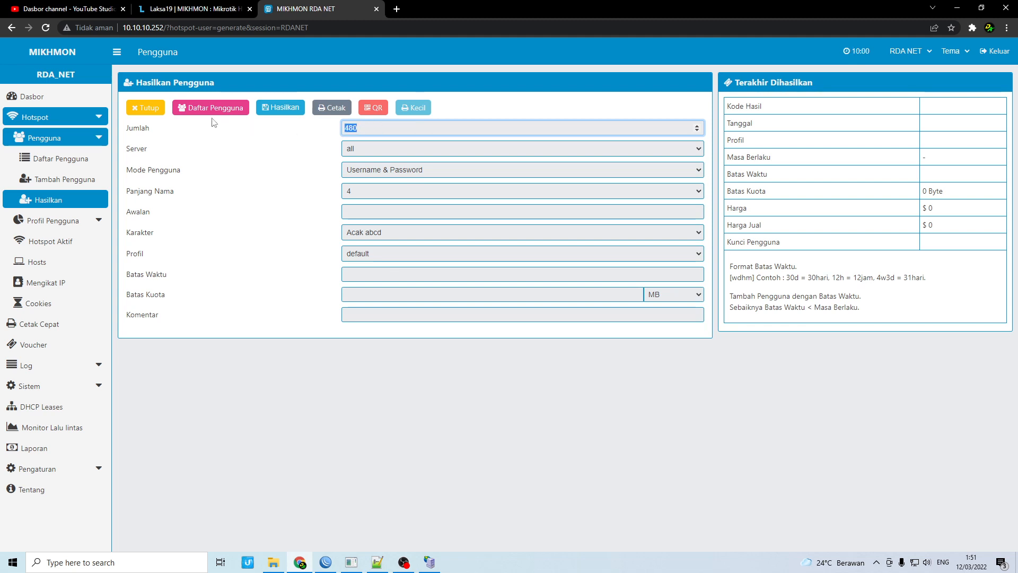
{"action": "type", "text": "300"}
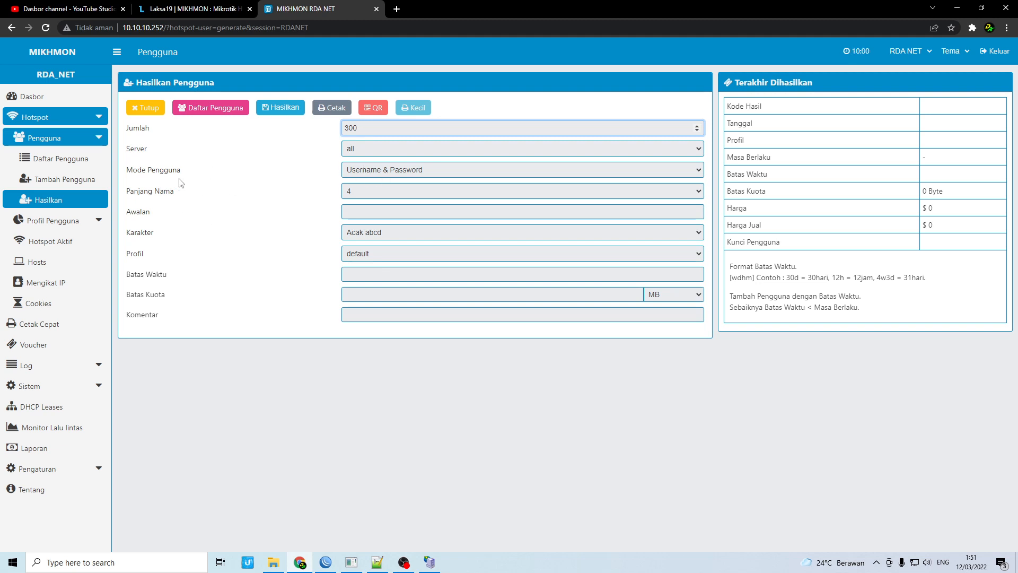
Choose Username = Password, name length 5, Acak 1234 characters and profile 3jam-2000
{"action": "left_click", "coordinate": [424, 170]}
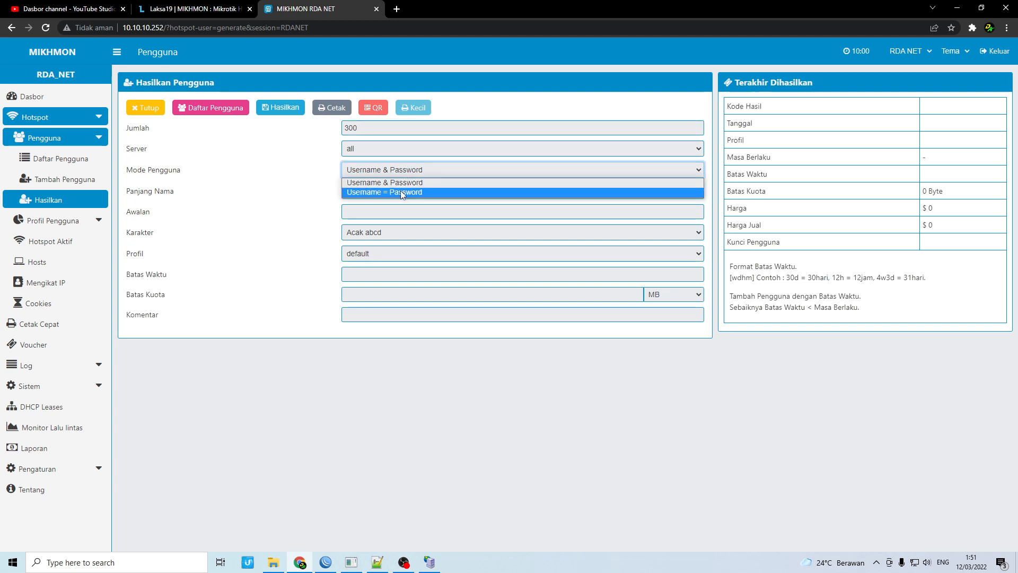
{"action": "left_click", "coordinate": [400, 190]}
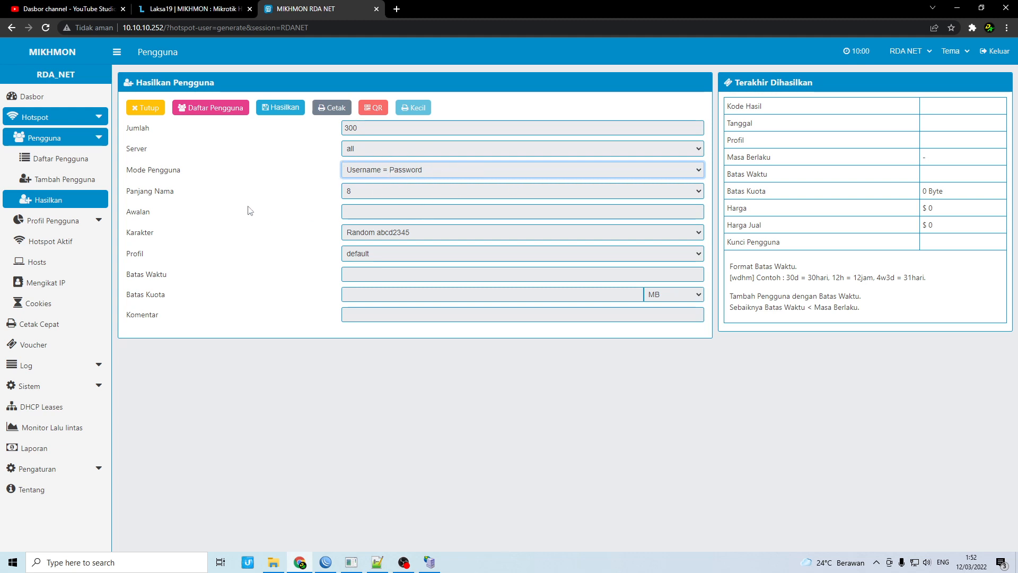
{"action": "left_click", "coordinate": [394, 192]}
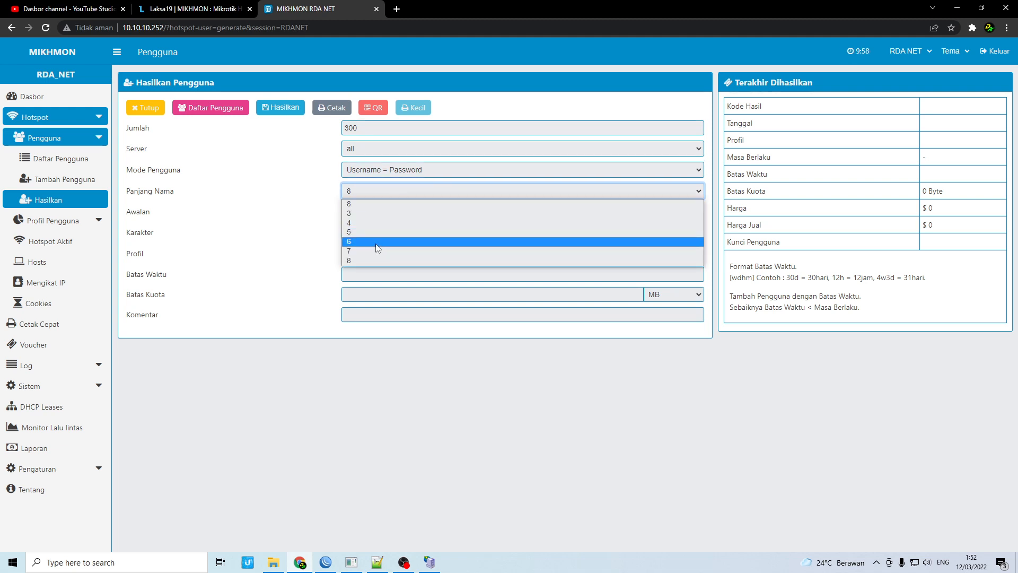
{"action": "left_click", "coordinate": [364, 232]}
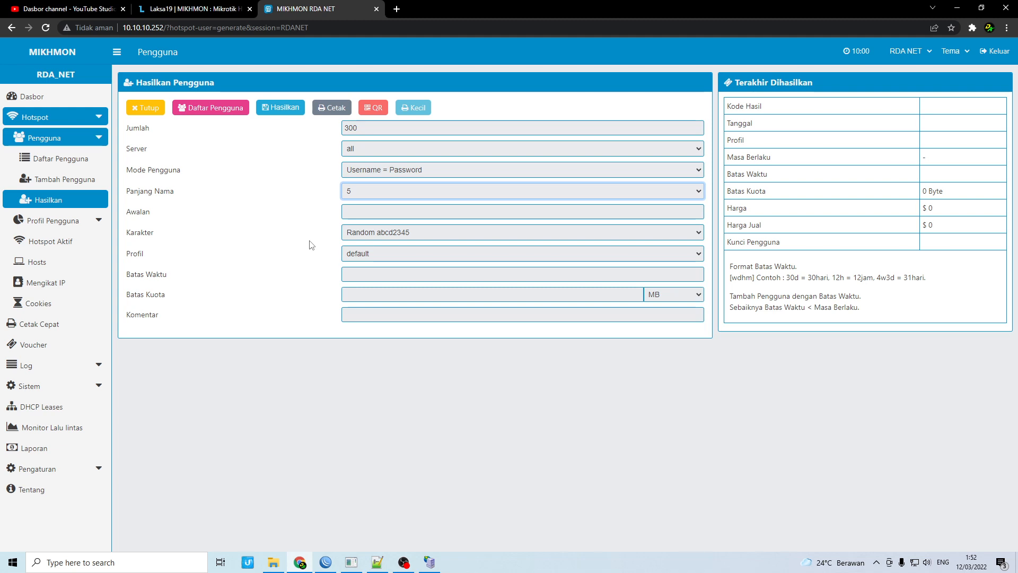
{"action": "left_click", "coordinate": [365, 231]}
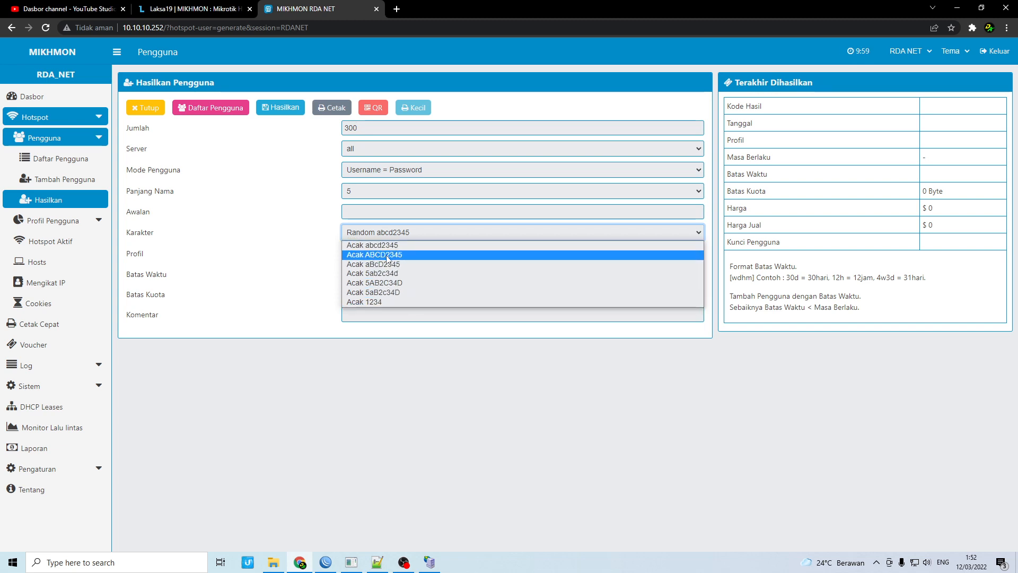
{"action": "left_click", "coordinate": [380, 301]}
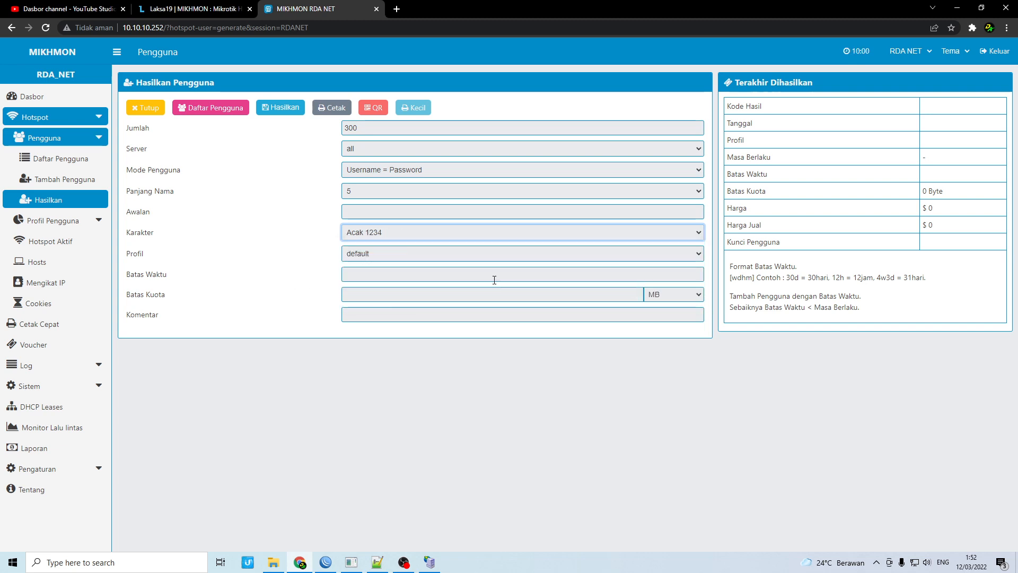
{"action": "left_click", "coordinate": [374, 256]}
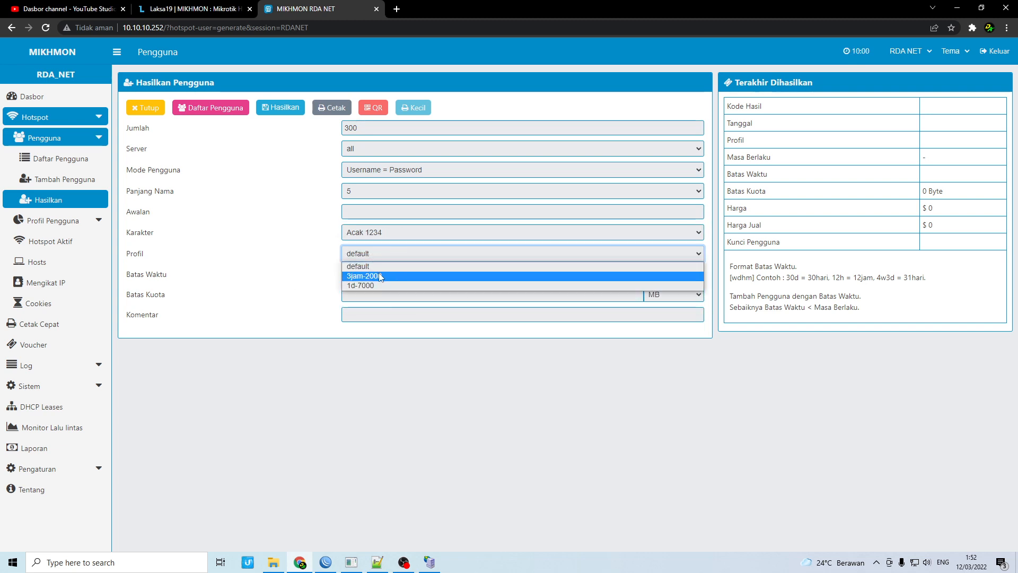
{"action": "left_click", "coordinate": [495, 277]}
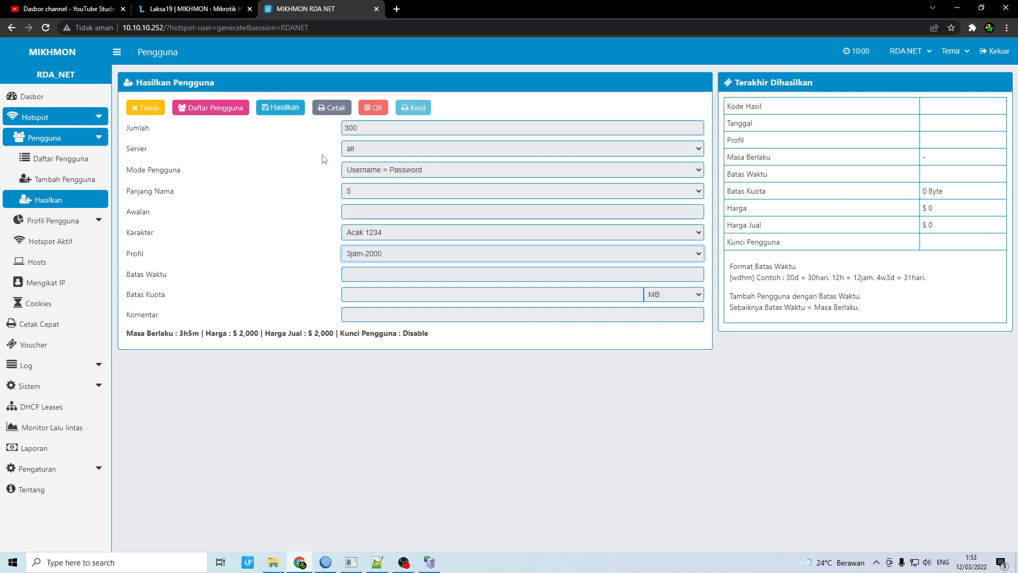
Enter time limit 3, generate the 300 3jam-2000 vouchers, and open the Cetak sheet
{"action": "left_click", "coordinate": [362, 275]}
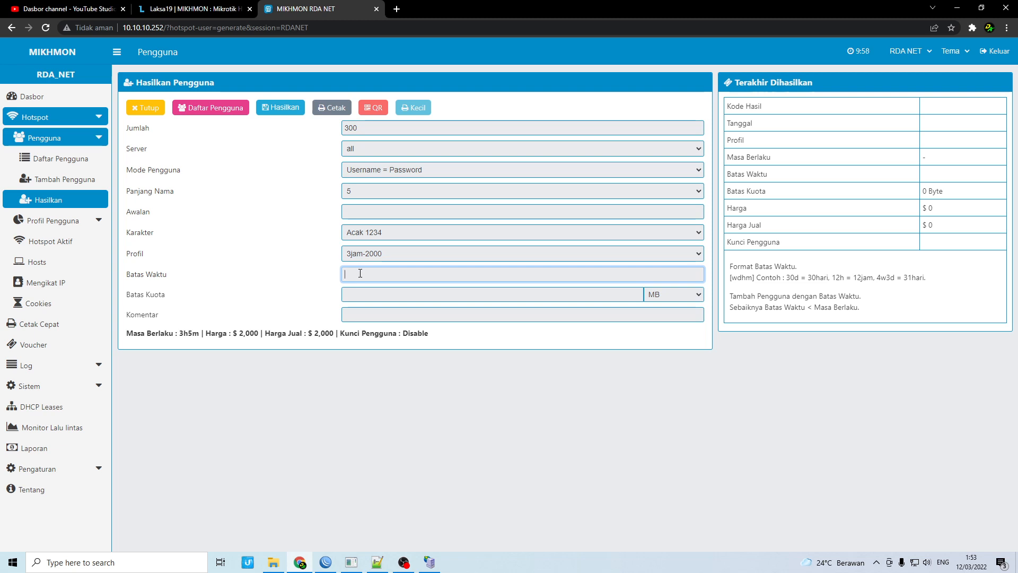
{"action": "type", "text": "3h"}
{"action": "left_click", "coordinate": [277, 113]}
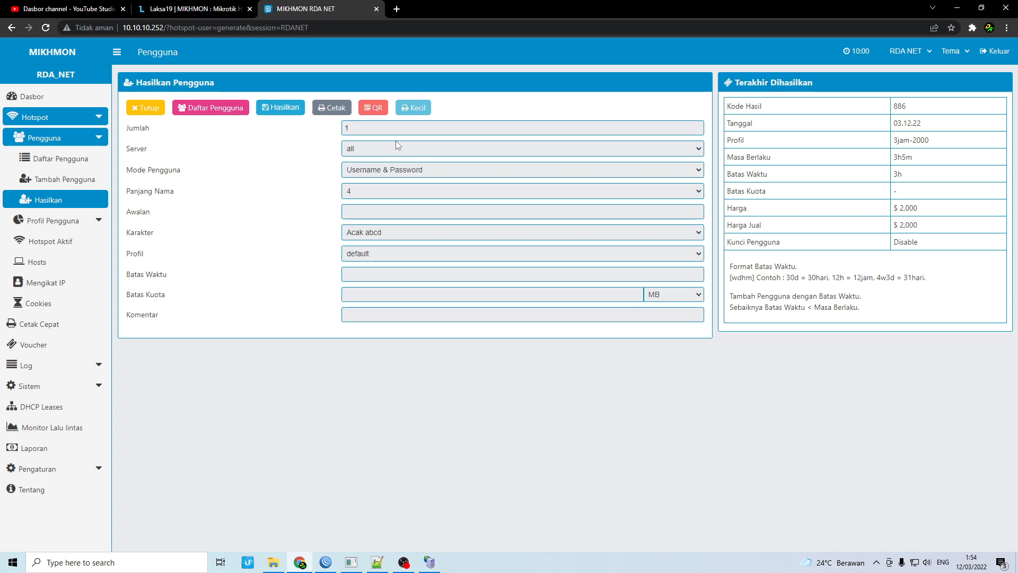
{"action": "left_click", "coordinate": [337, 112]}
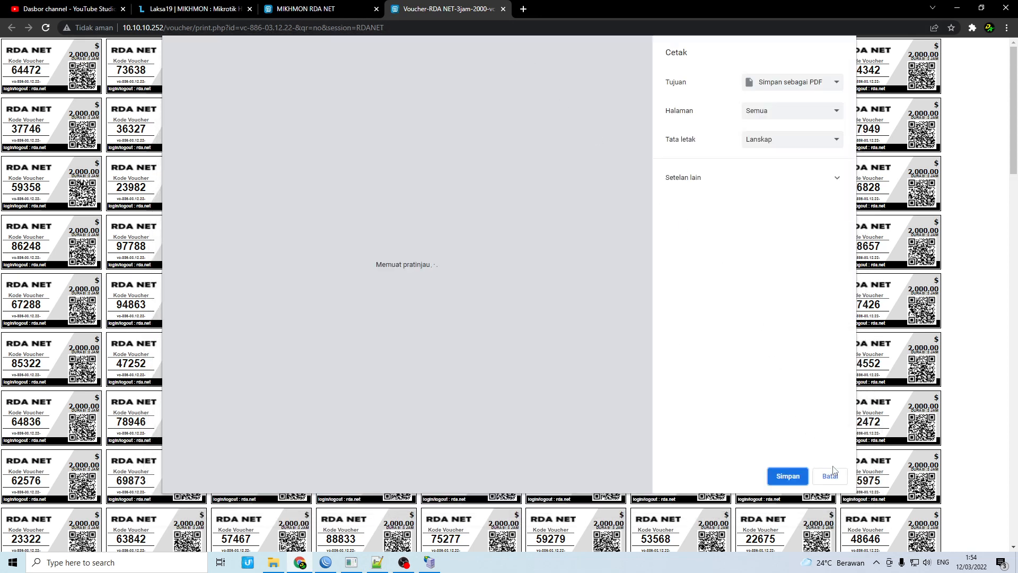
Dismiss the print preview and reload the voucher sheet
{"action": "left_click", "coordinate": [830, 477]}
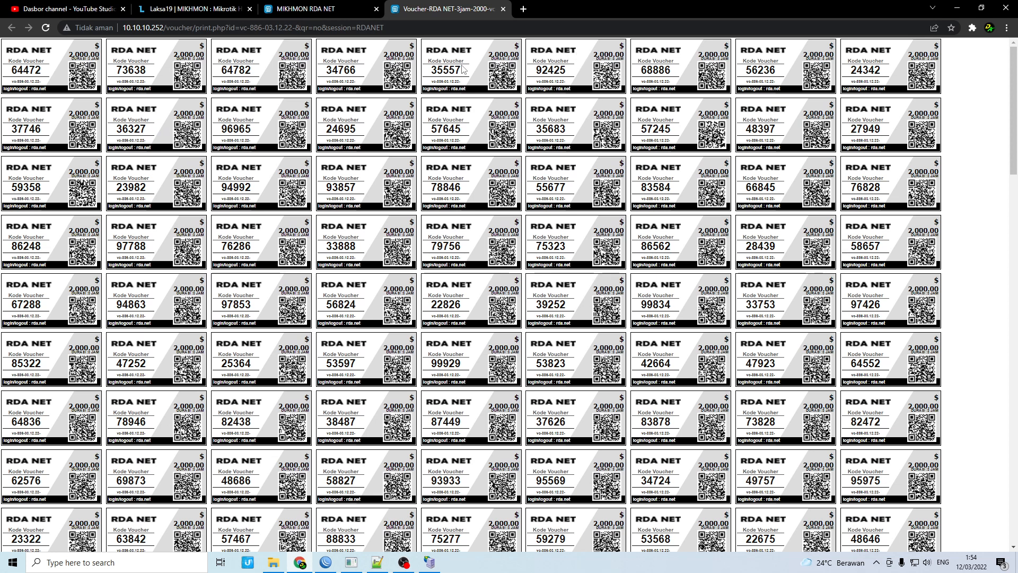
{"action": "right_click", "coordinate": [500, 71]}
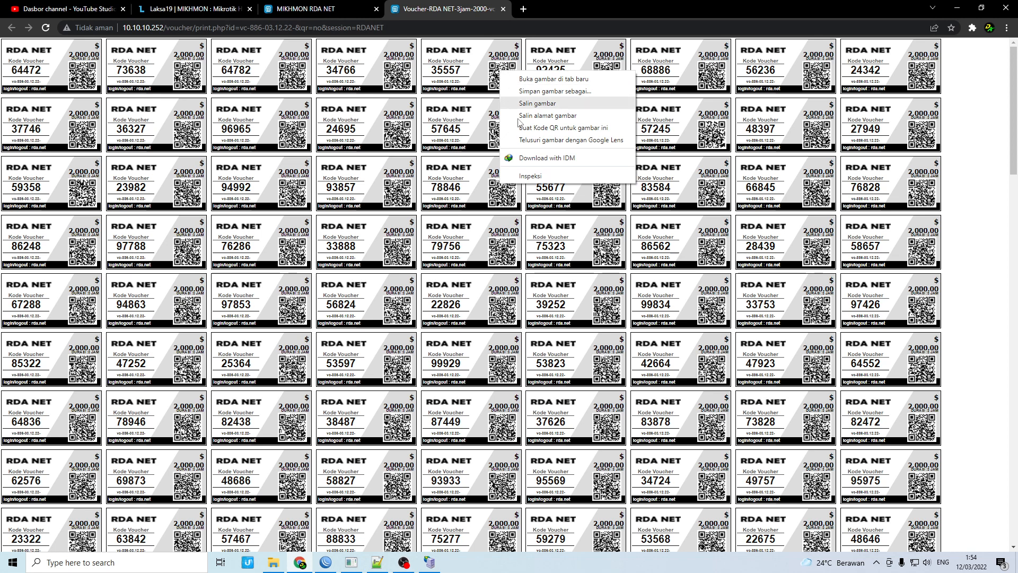
{"action": "left_click", "coordinate": [46, 28]}
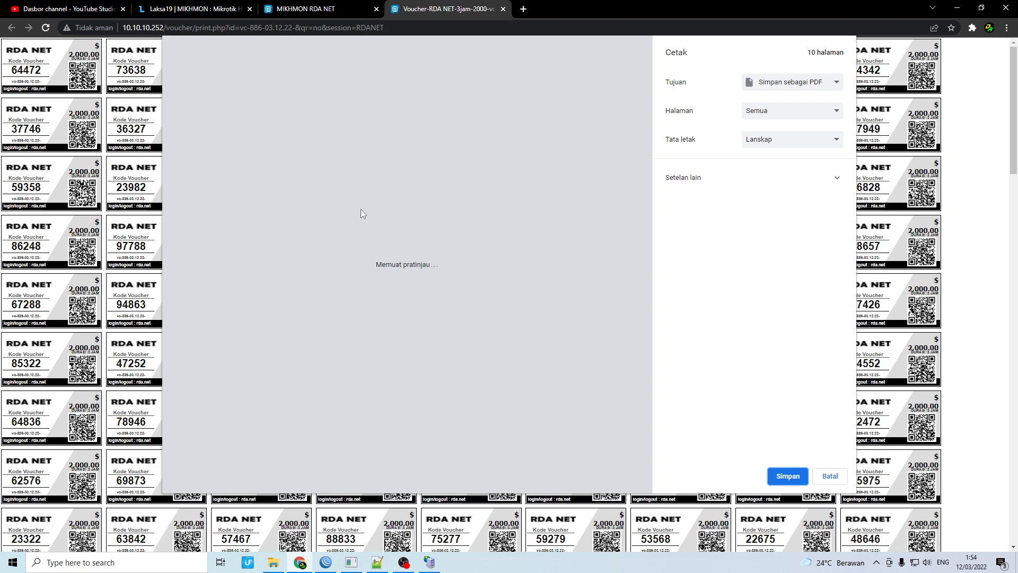
Set the print destination to Save as PDF, then cancel and close the voucher tab
{"action": "left_click", "coordinate": [783, 86]}
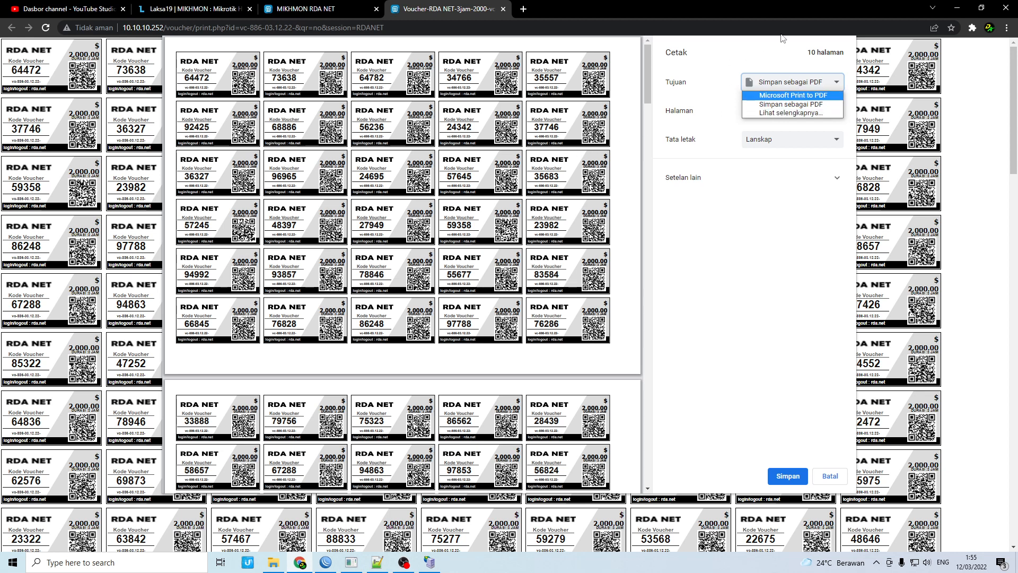
{"action": "left_click", "coordinate": [768, 112]}
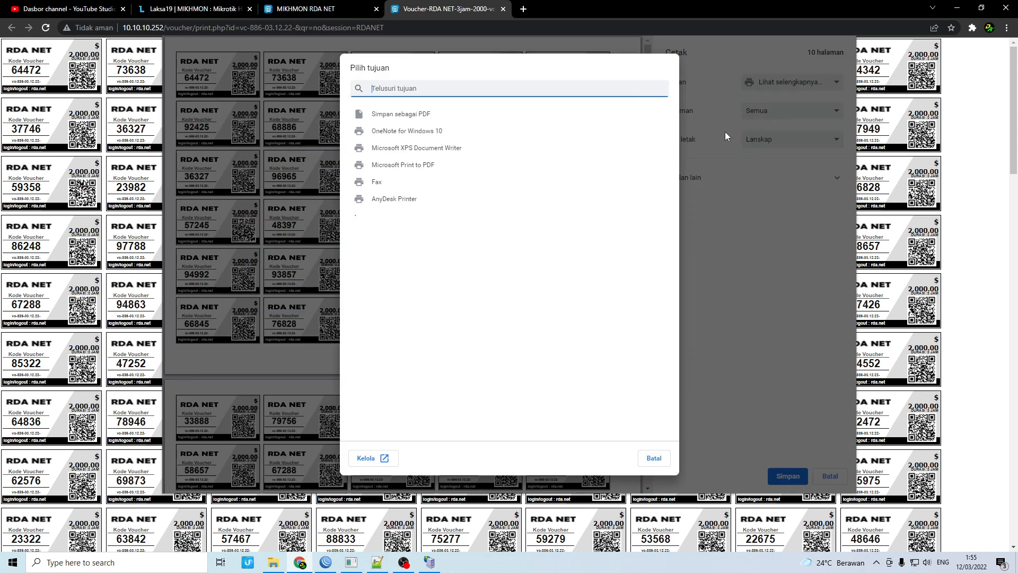
{"action": "left_click", "coordinate": [399, 114]}
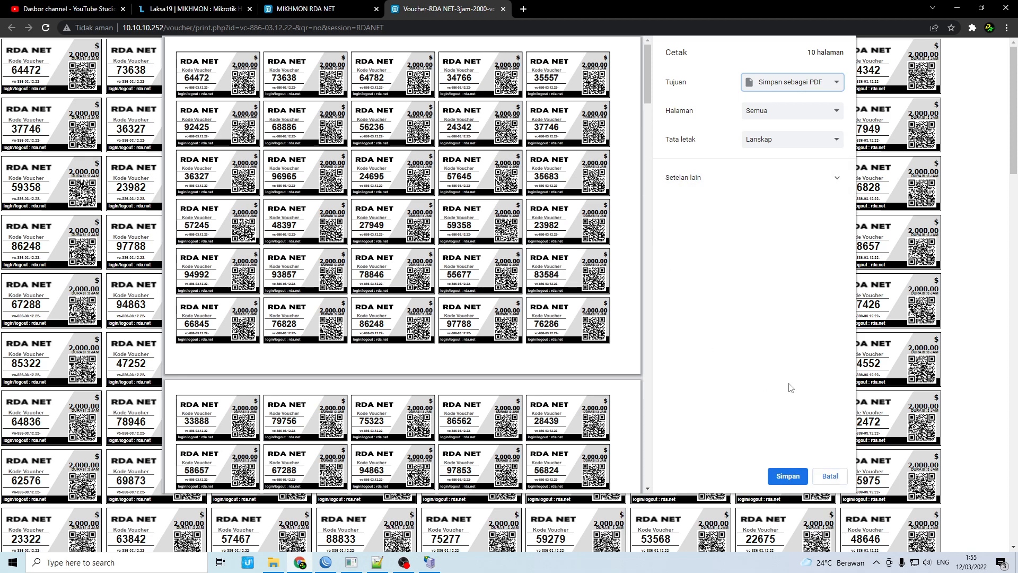
{"action": "left_click", "coordinate": [829, 476]}
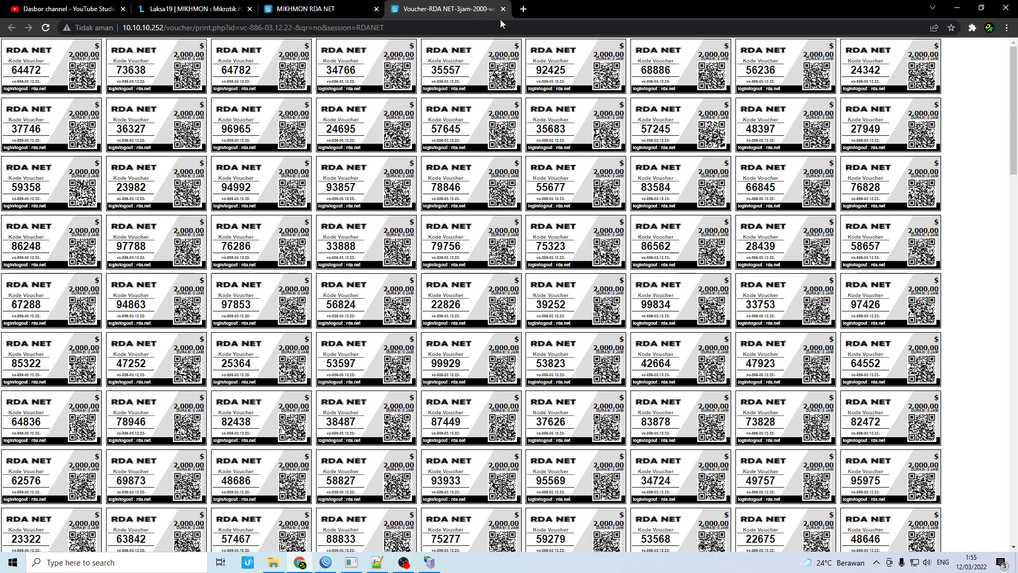
{"action": "left_click", "coordinate": [503, 9]}
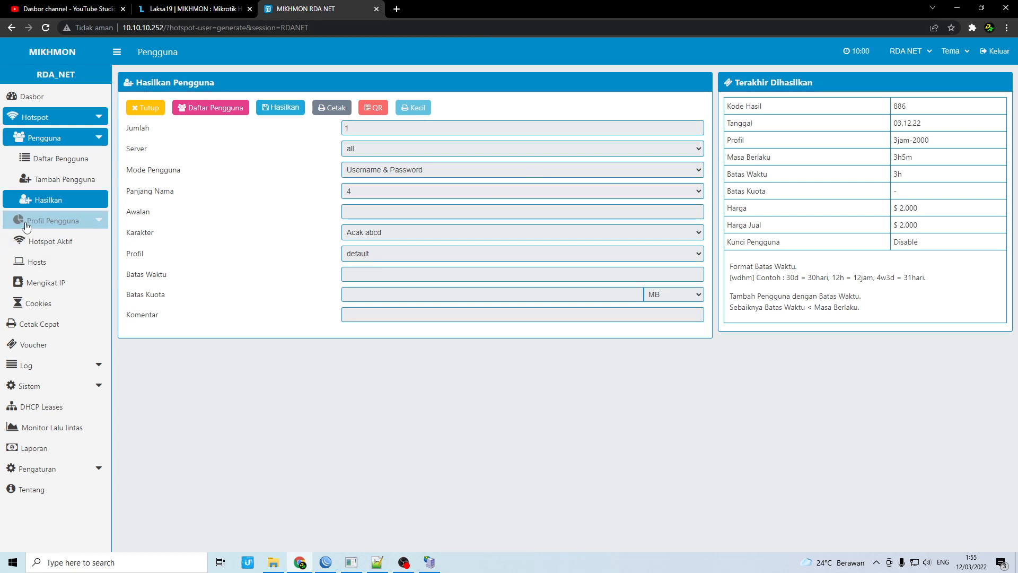
Reload the form and set quantity 300, Username = Password, and name length 7
{"action": "left_click", "coordinate": [41, 204]}
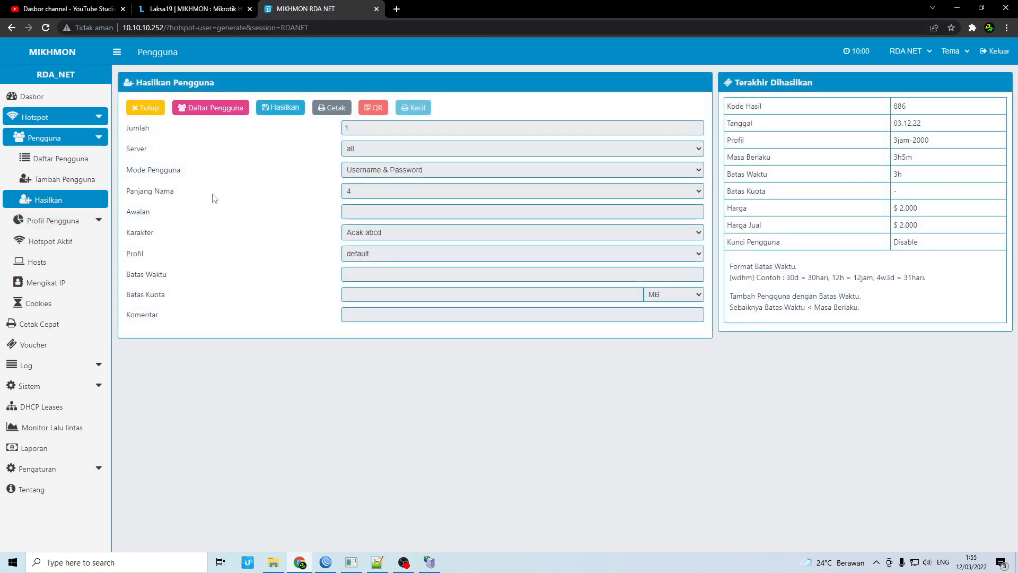
{"action": "left_click_drag", "start_coordinate": [357, 128], "coordinate": [304, 123]}
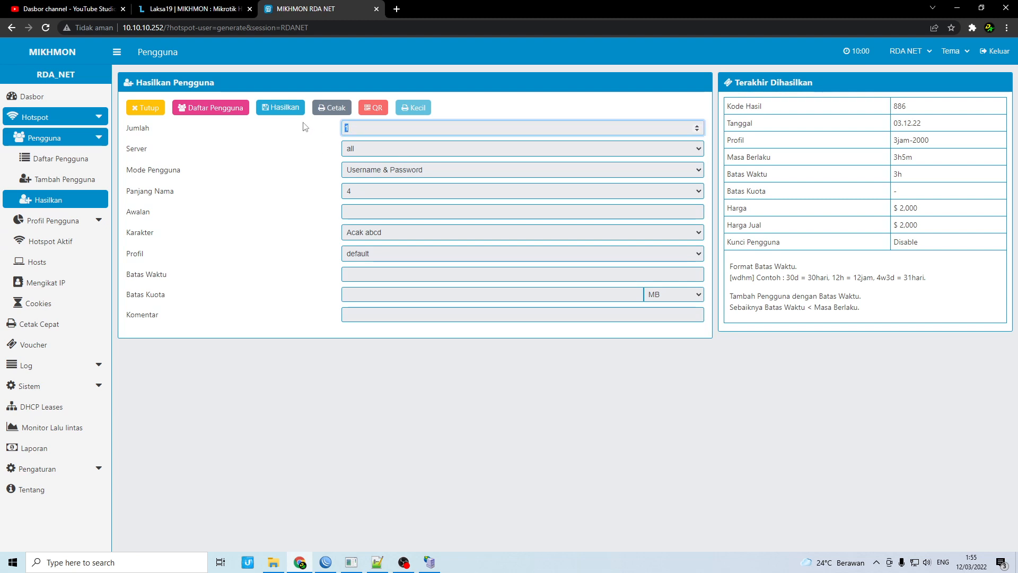
{"action": "type", "text": "300"}
{"action": "left_click", "coordinate": [382, 171]}
{"action": "left_click", "coordinate": [381, 188]}
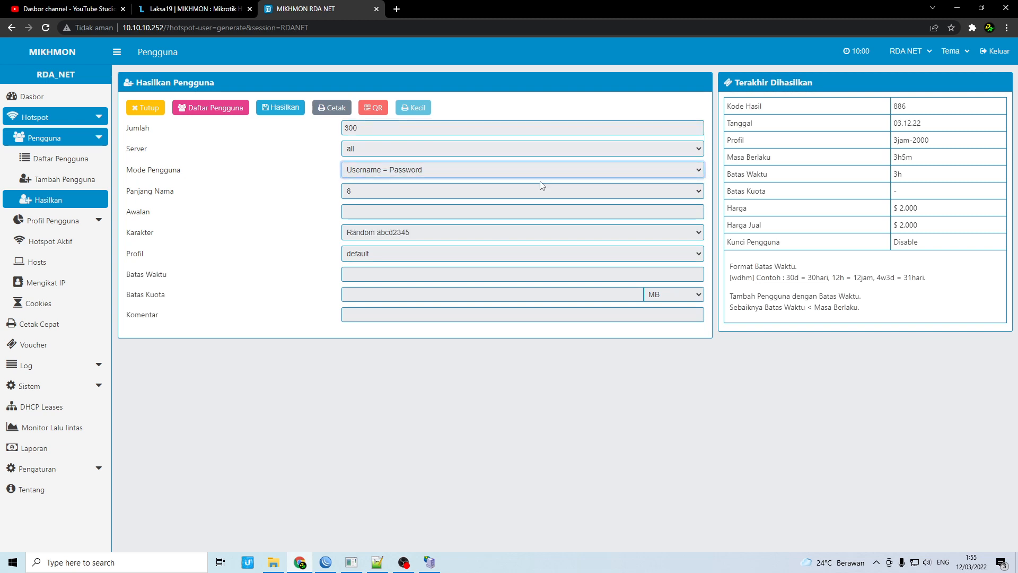
{"action": "left_click", "coordinate": [389, 189]}
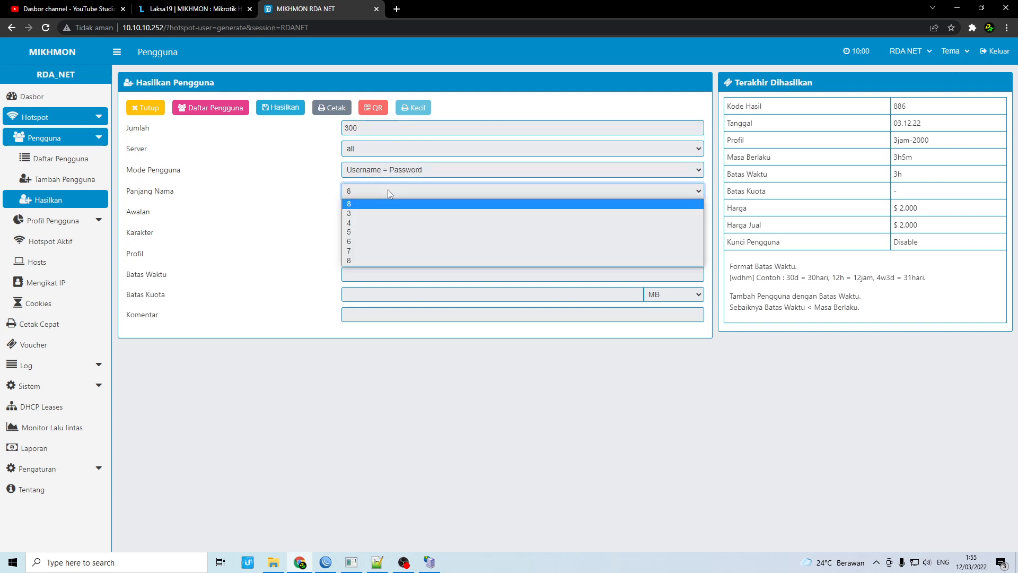
{"action": "left_click", "coordinate": [358, 260]}
{"action": "left_click", "coordinate": [358, 192]}
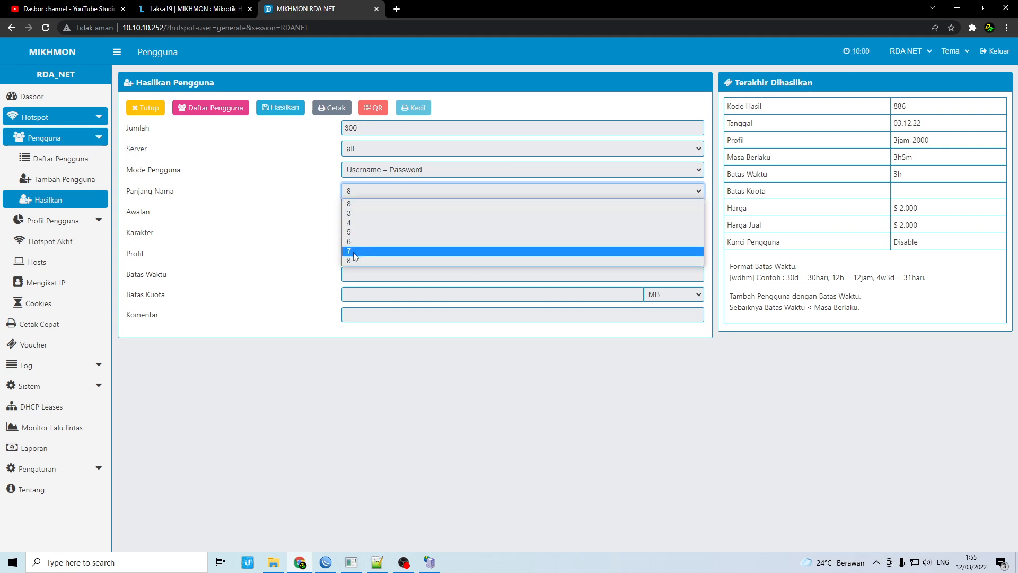
{"action": "left_click", "coordinate": [359, 251]}
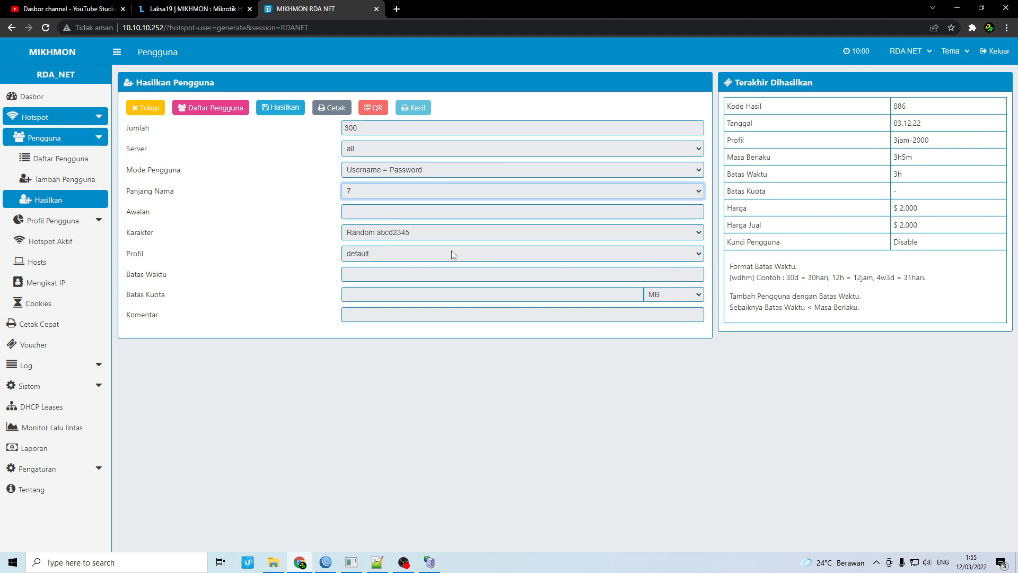
Choose Acak 1234, profile 1d-7000, time limit 1, then generate and open the Cetak sheet
{"action": "left_click", "coordinate": [440, 235]}
{"action": "left_click", "coordinate": [381, 300]}
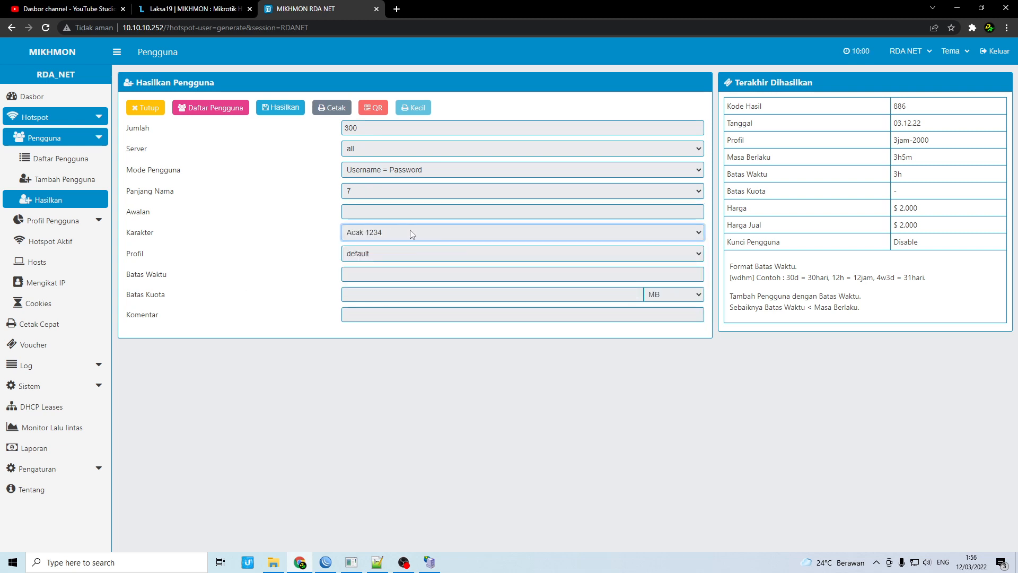
{"action": "left_click", "coordinate": [408, 259]}
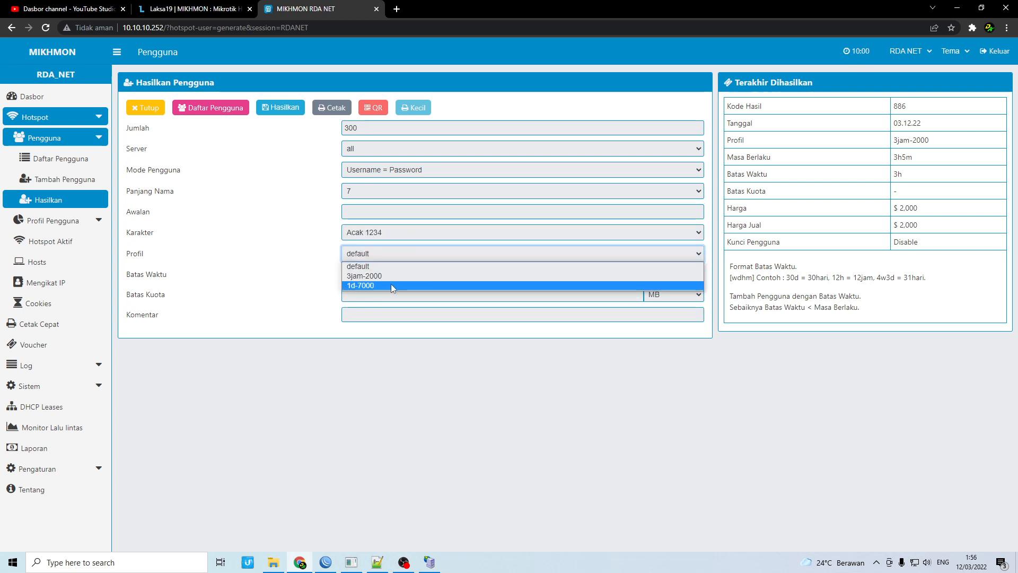
{"action": "left_click", "coordinate": [390, 284]}
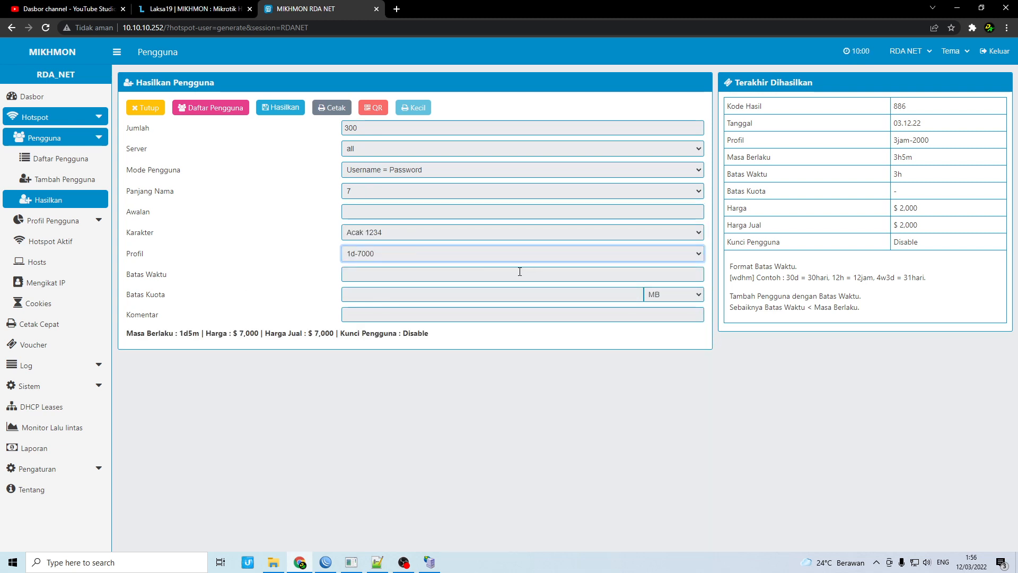
{"action": "left_click", "coordinate": [354, 276]}
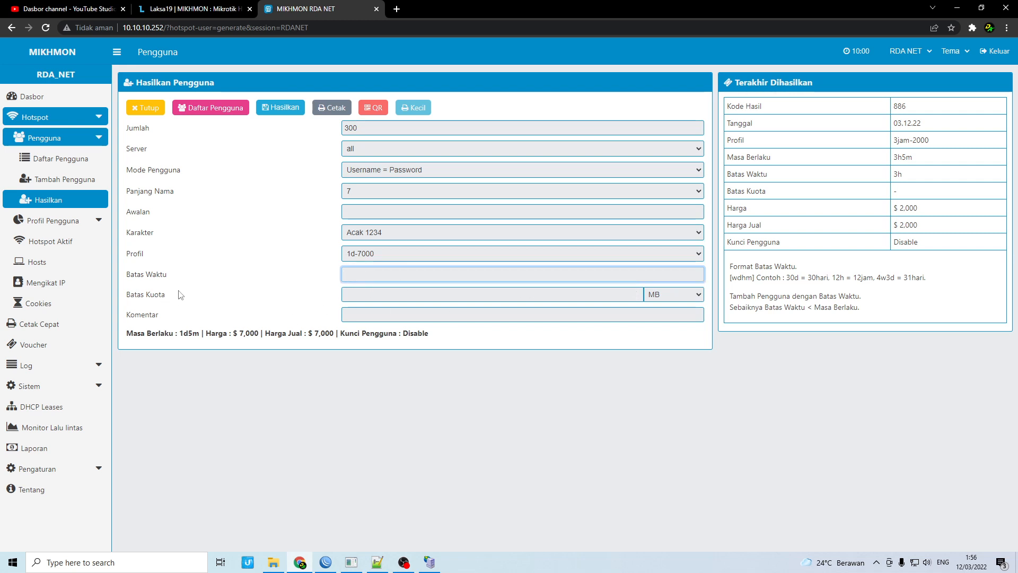
{"action": "type", "text": "1d"}
{"action": "left_click", "coordinate": [281, 109]}
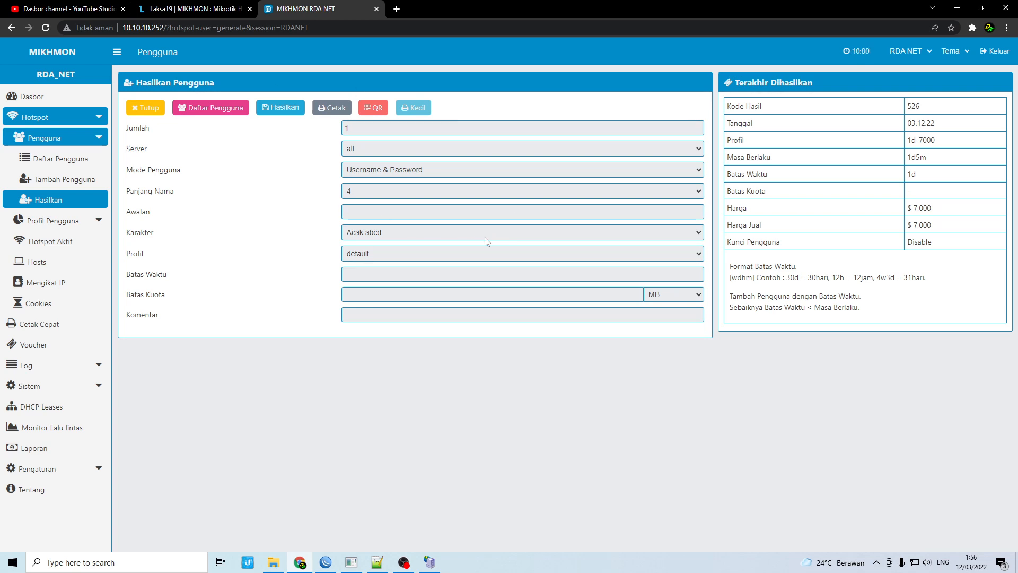
{"action": "left_click", "coordinate": [333, 113]}
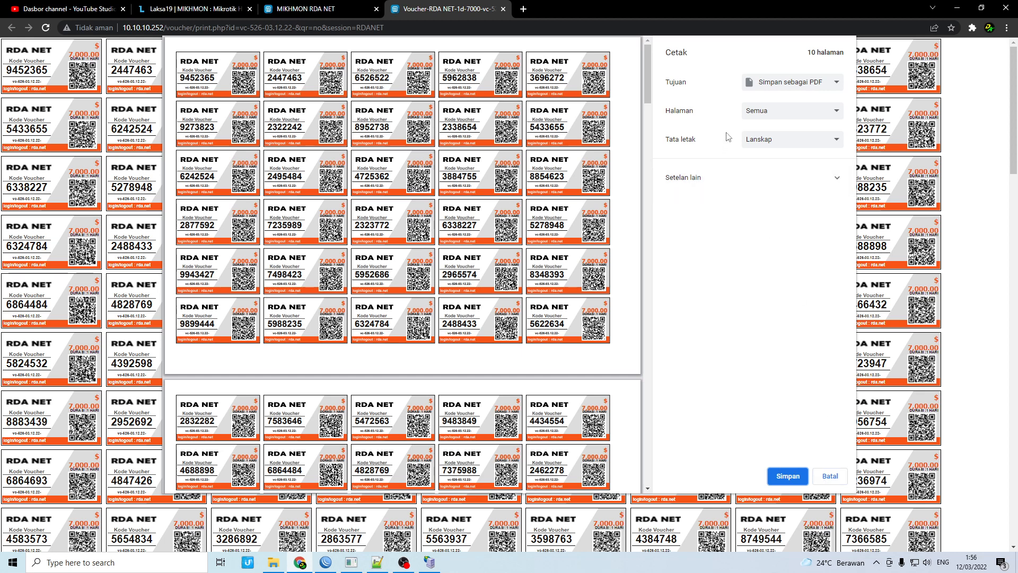
Check the PDF print destination for the batch 526 vouchers, cancel printing, and close the voucher tab
{"action": "left_click", "coordinate": [778, 83]}
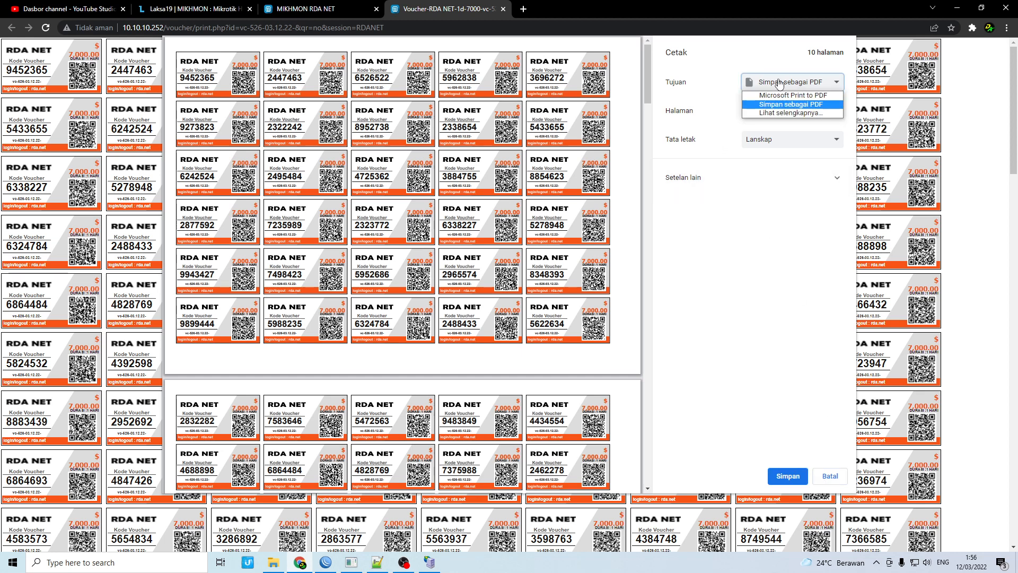
{"action": "left_click", "coordinate": [778, 83]}
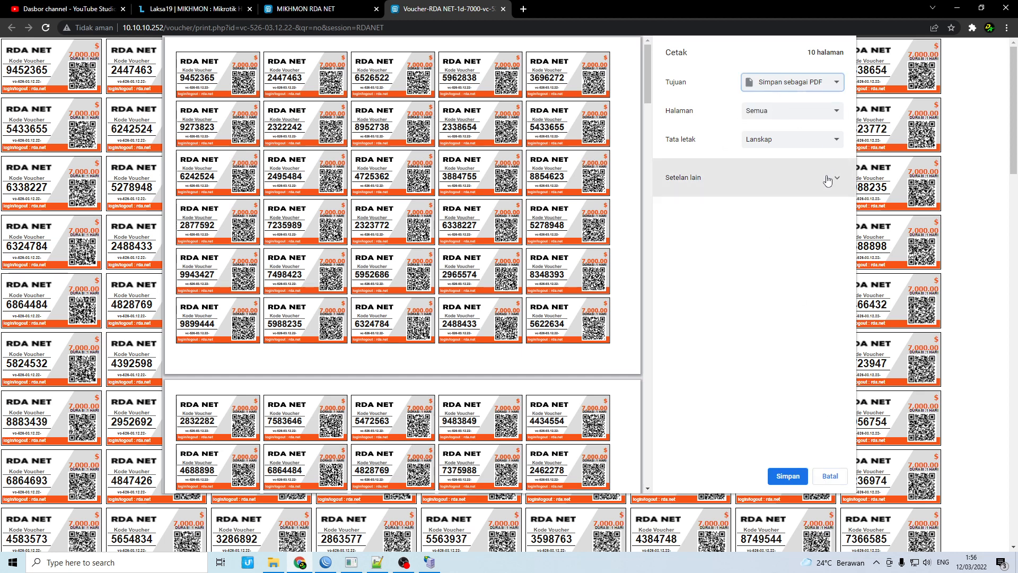
{"action": "left_click", "coordinate": [785, 84]}
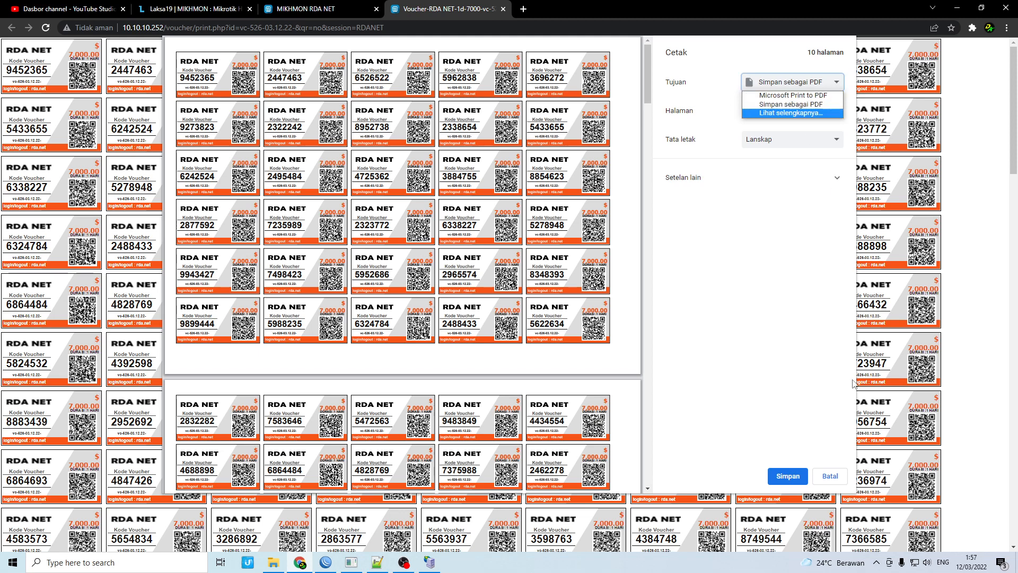
{"action": "left_click", "coordinate": [833, 477]}
{"action": "left_click", "coordinate": [834, 477]}
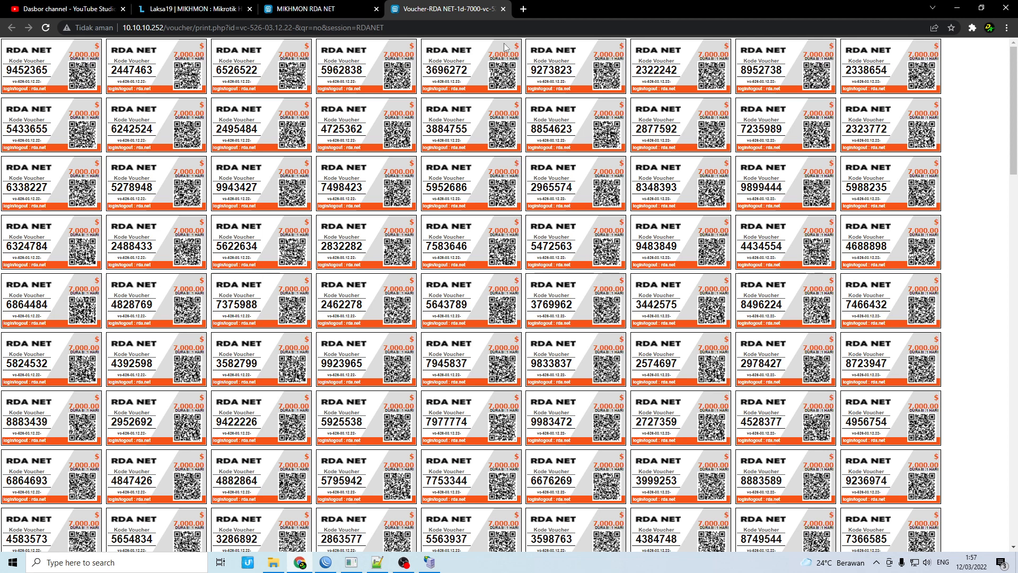
{"action": "left_click", "coordinate": [503, 9]}
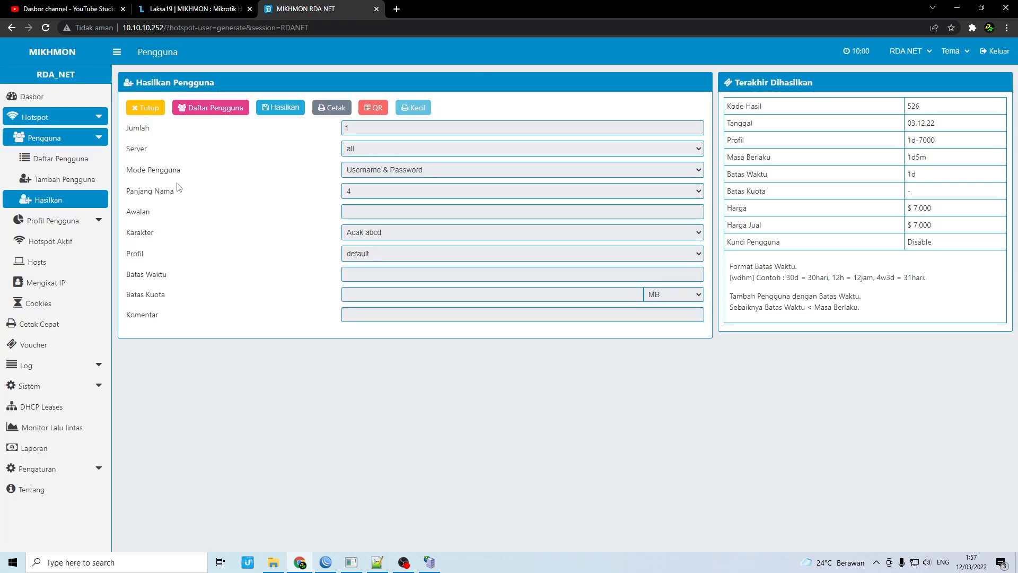
Go to the Dasbor page to see 1 active user, 601 hotspot users and ether1-WAN traffic
{"action": "left_click", "coordinate": [44, 96]}
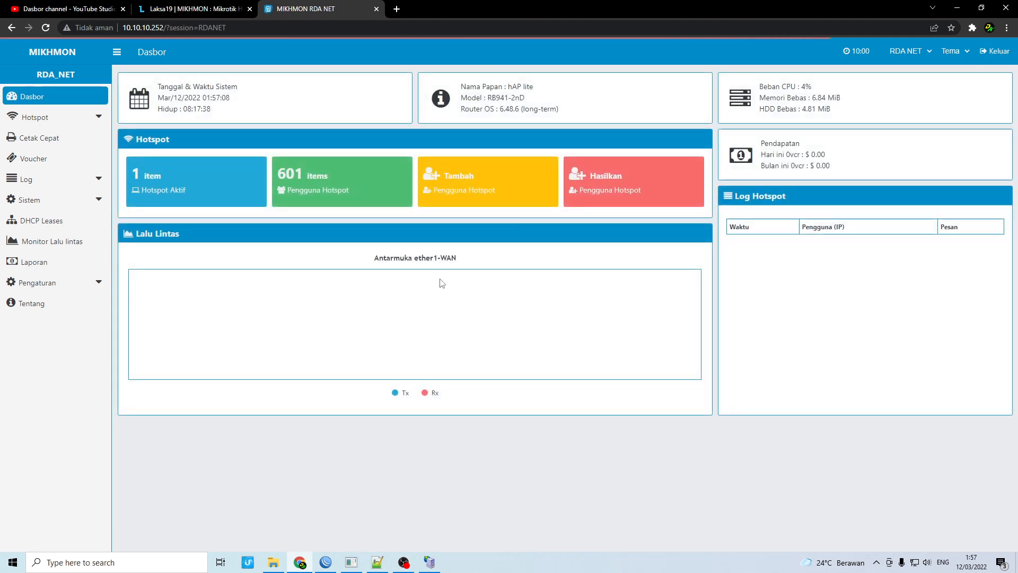